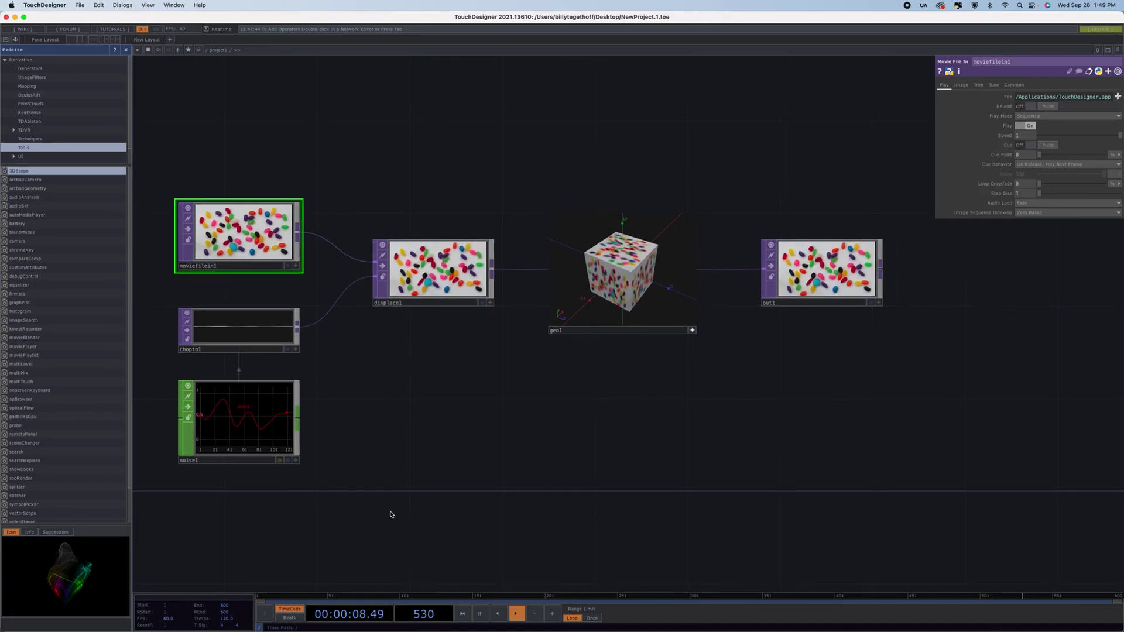
# - Delete all the default operators from the project network
pyautogui.scroll(-3, 390, 514)
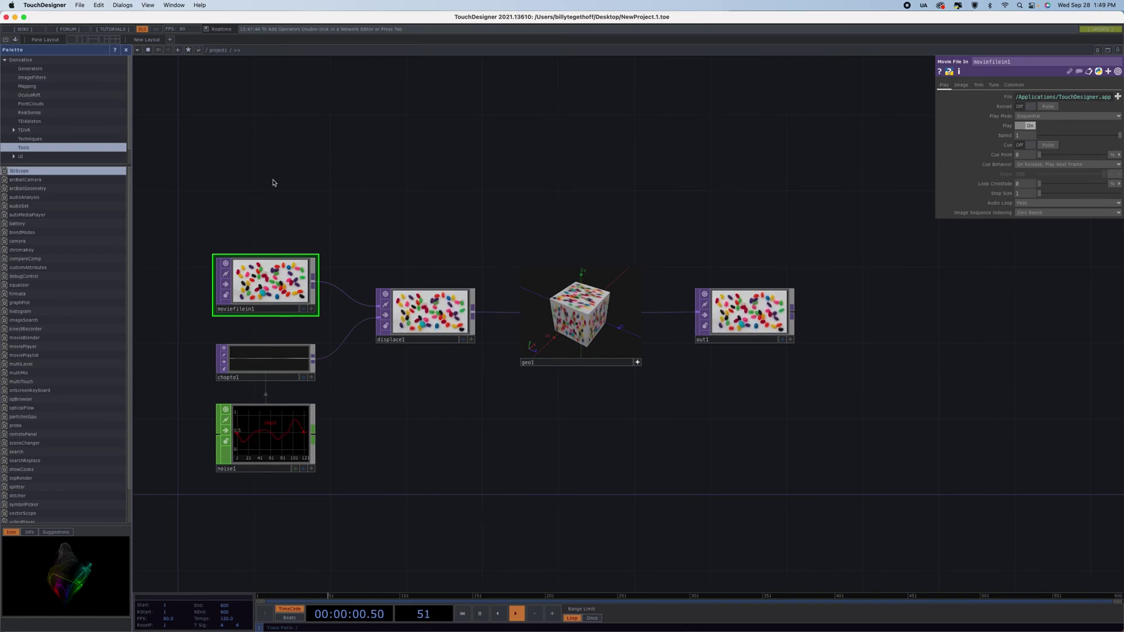
pyautogui.moveTo(270, 173); pyautogui.dragTo(795, 499)
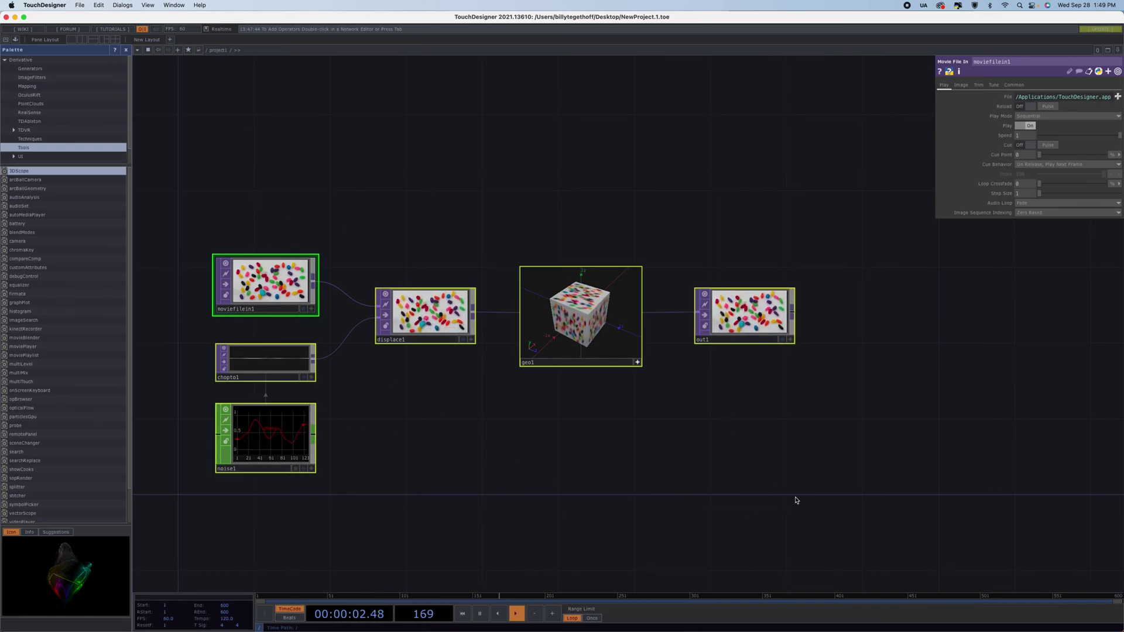
pyautogui.press('Delete')
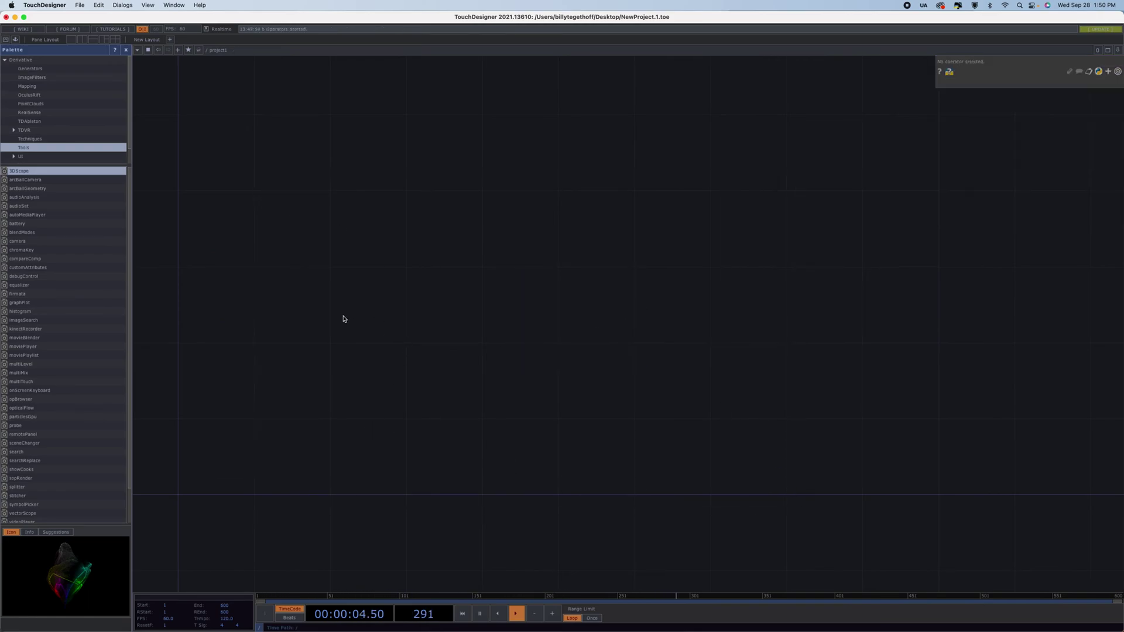
# - Add a Sphere SOP to the empty network
pyautogui.press('Tab')
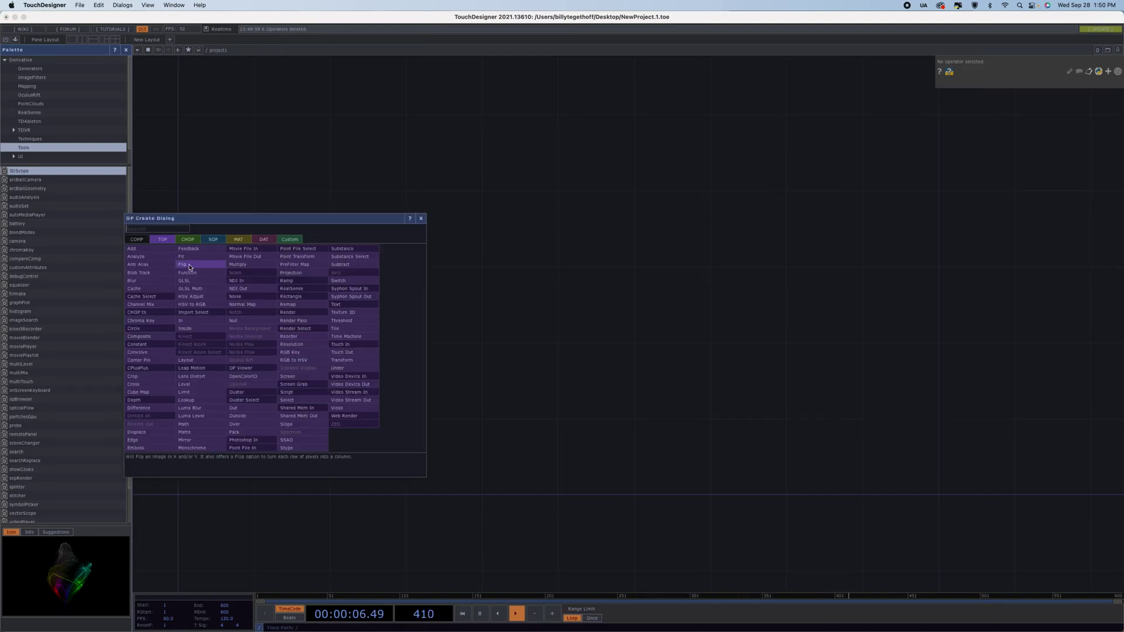
pyautogui.click(215, 239)
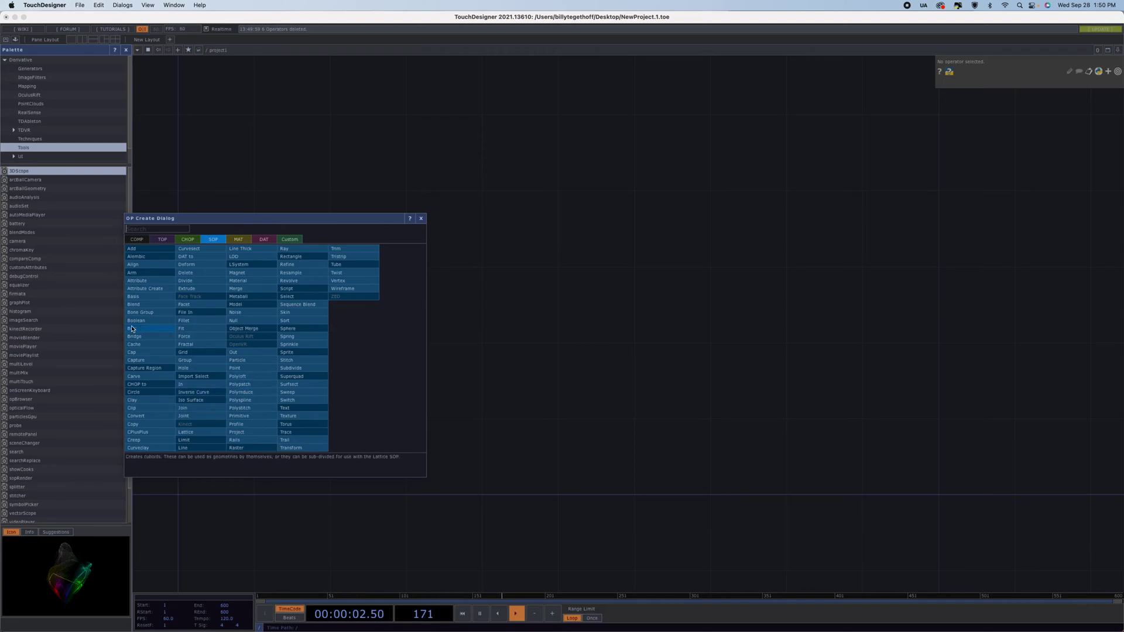
pyautogui.click(287, 329)
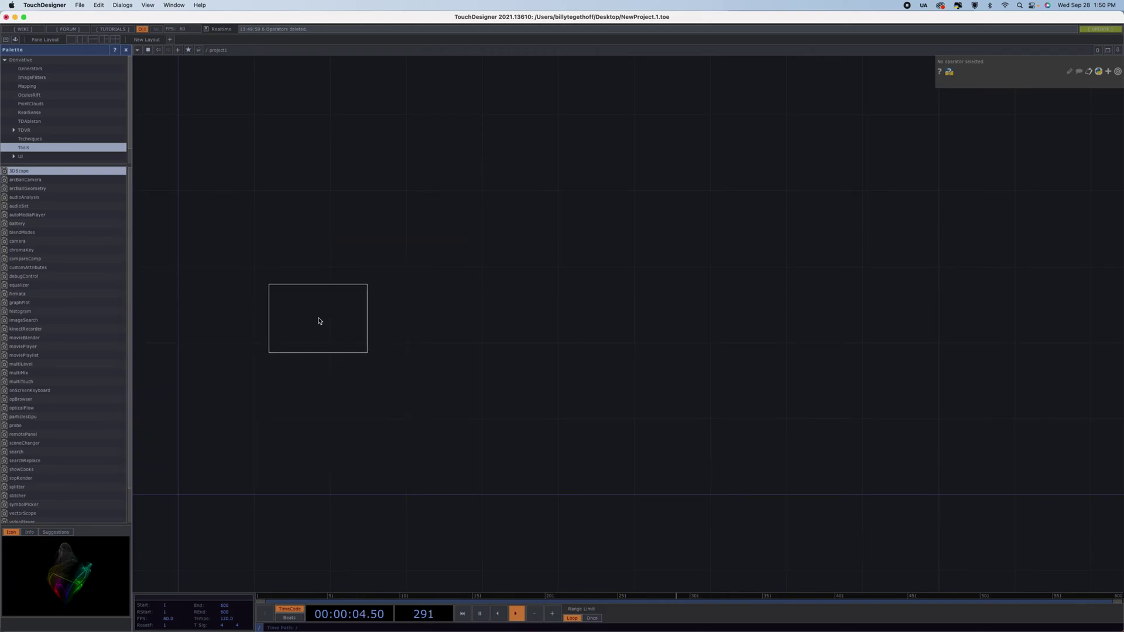
pyautogui.click(319, 321)
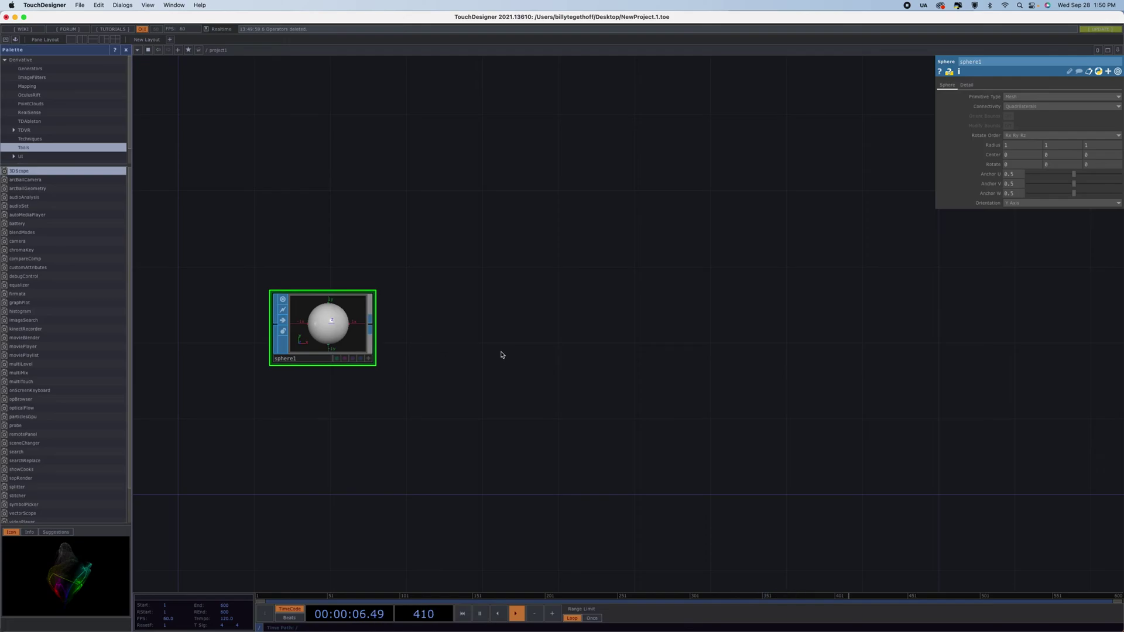
# - Connect a new Transform SOP to the sphere's output
pyautogui.scroll(-5, 469, 374)
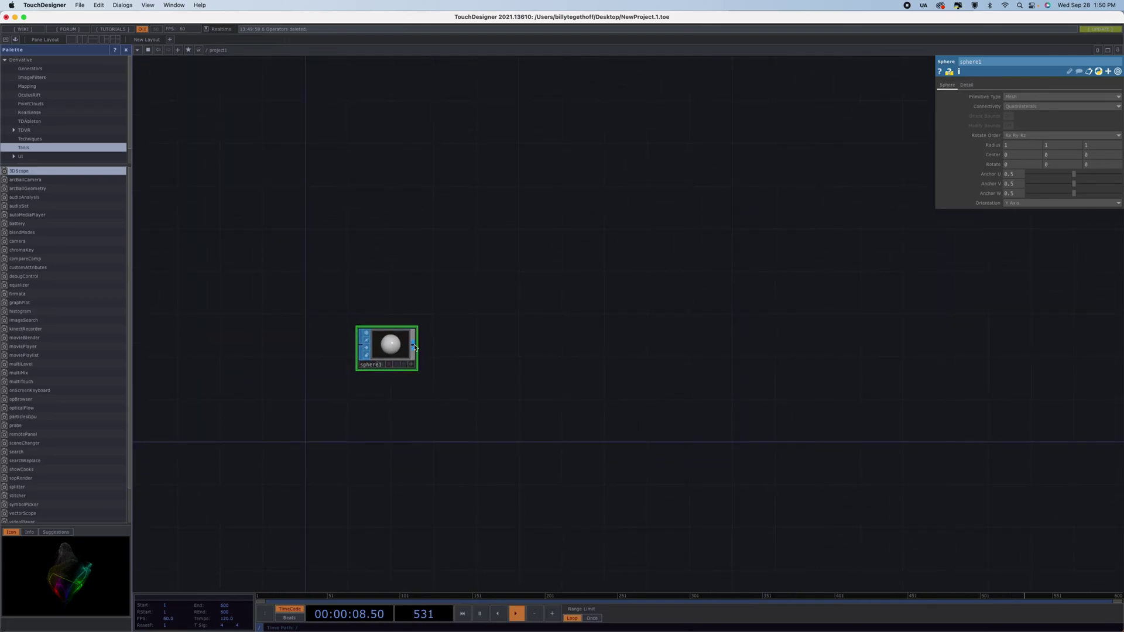
pyautogui.click(413, 345)
pyautogui.click(649, 344)
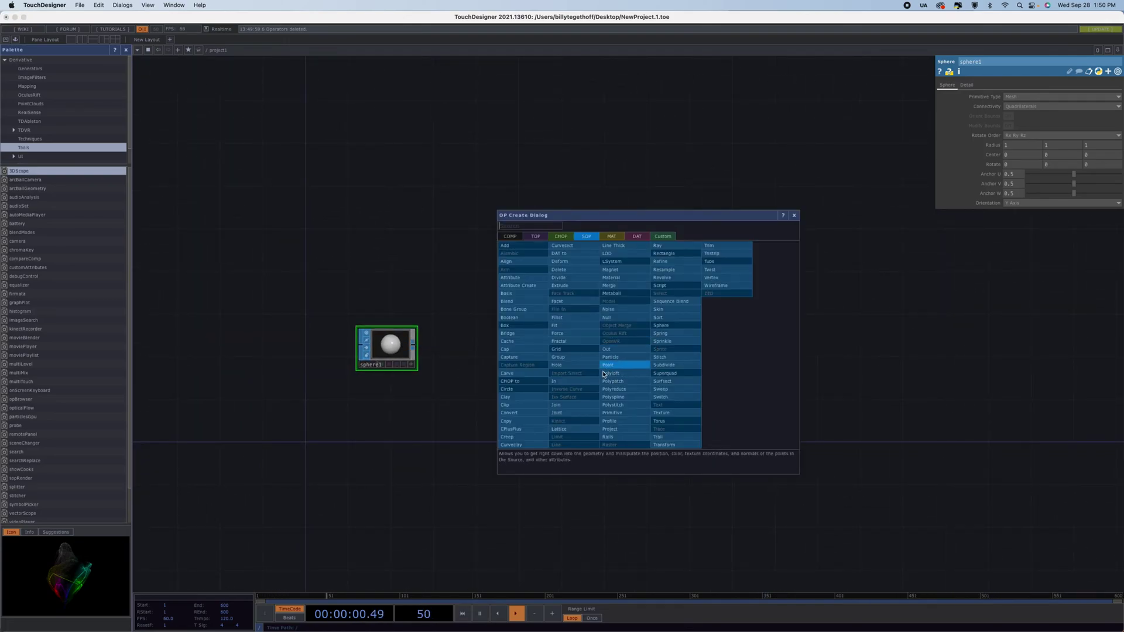
pyautogui.click(666, 445)
pyautogui.click(519, 351)
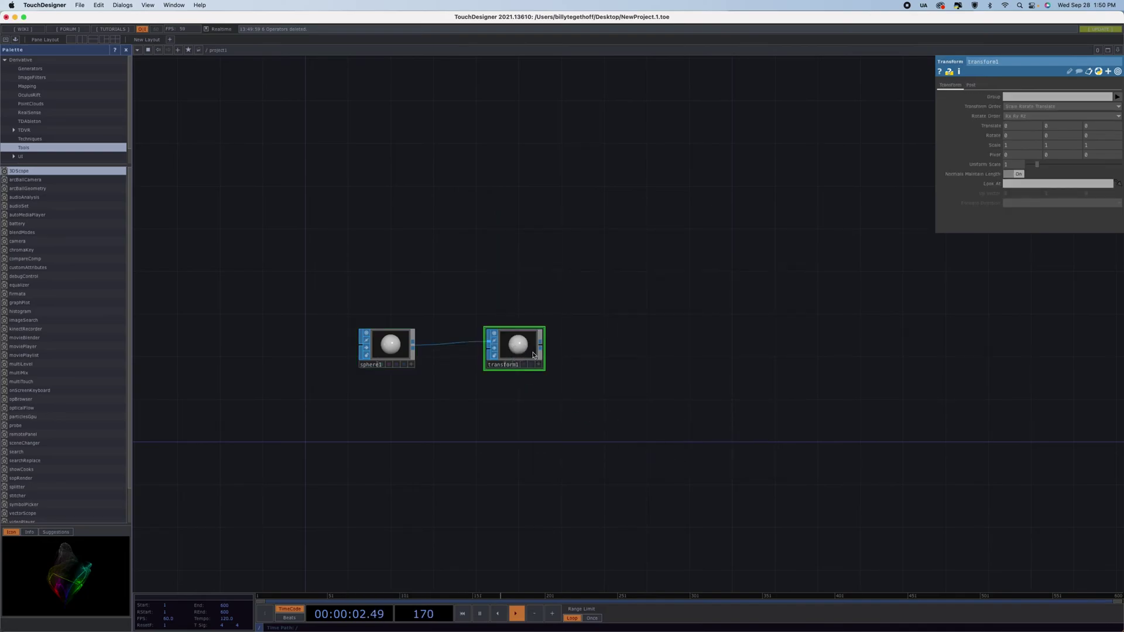
# - Connect a new Null SOP to the transform's output
pyautogui.click(540, 347)
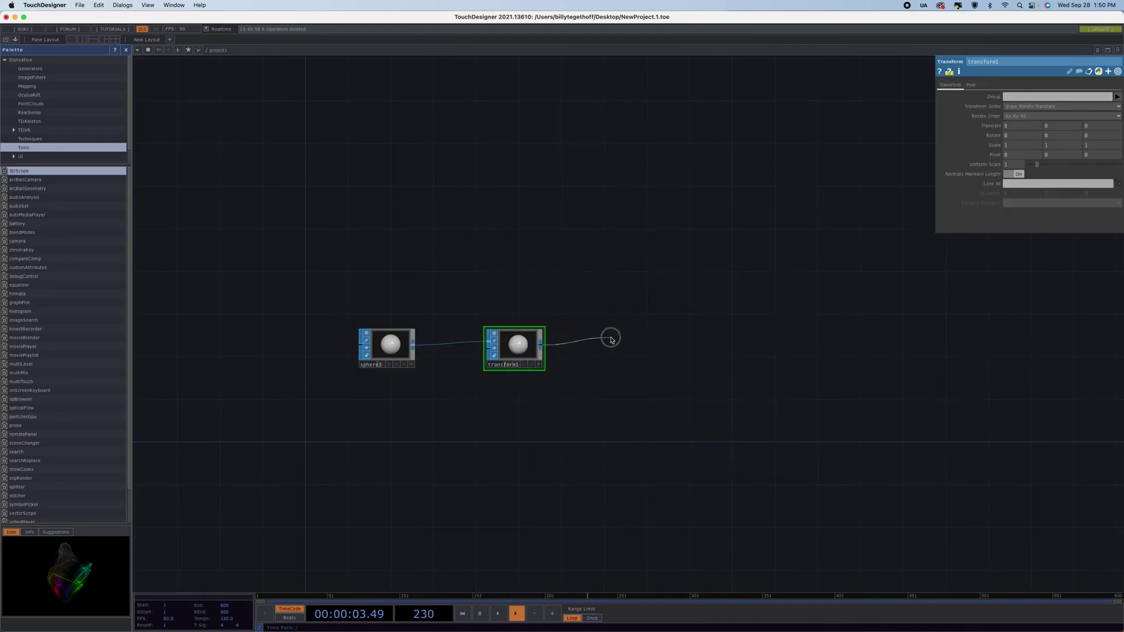
pyautogui.click(643, 355)
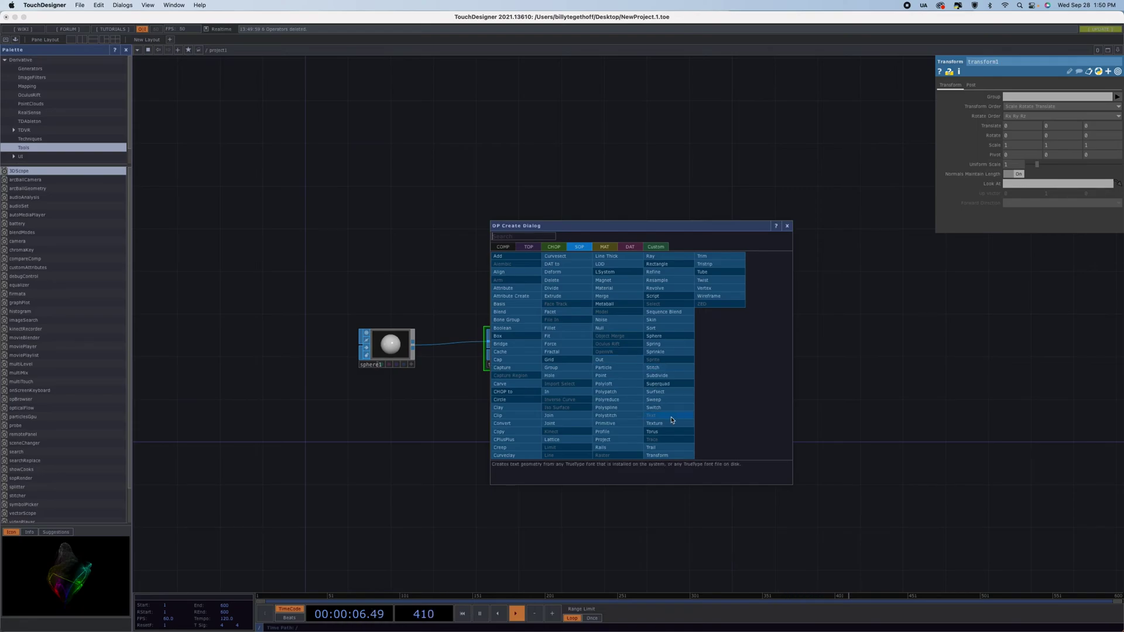
pyautogui.click(612, 329)
pyautogui.click(621, 349)
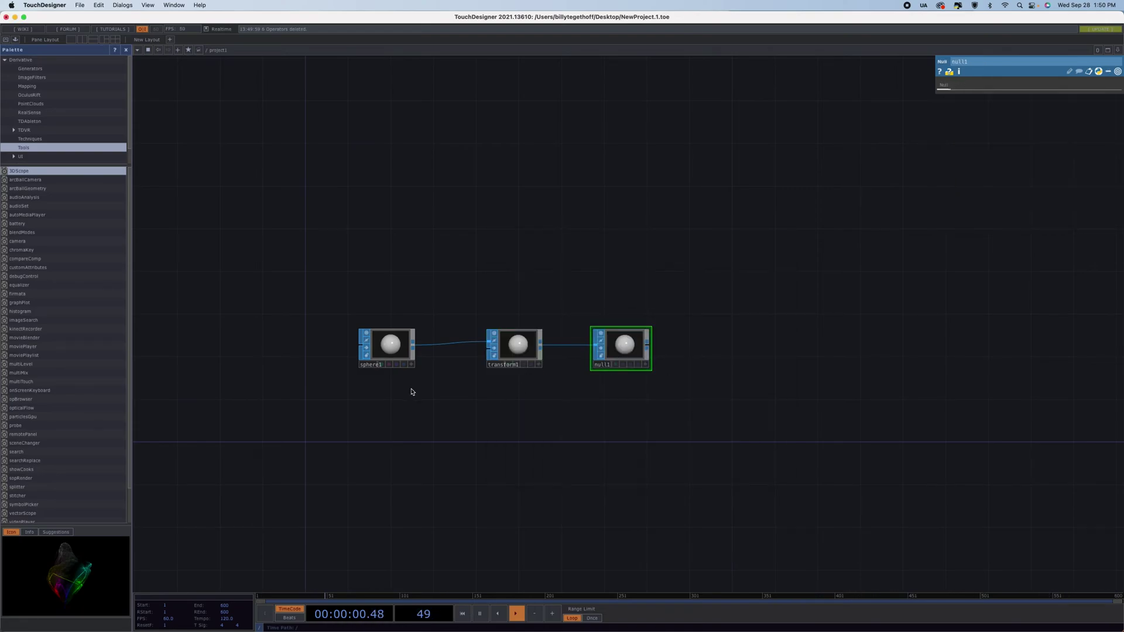
# - Connect a new Geometry COMP to the output of the Null SOP
pyautogui.click(647, 346)
pyautogui.click(790, 342)
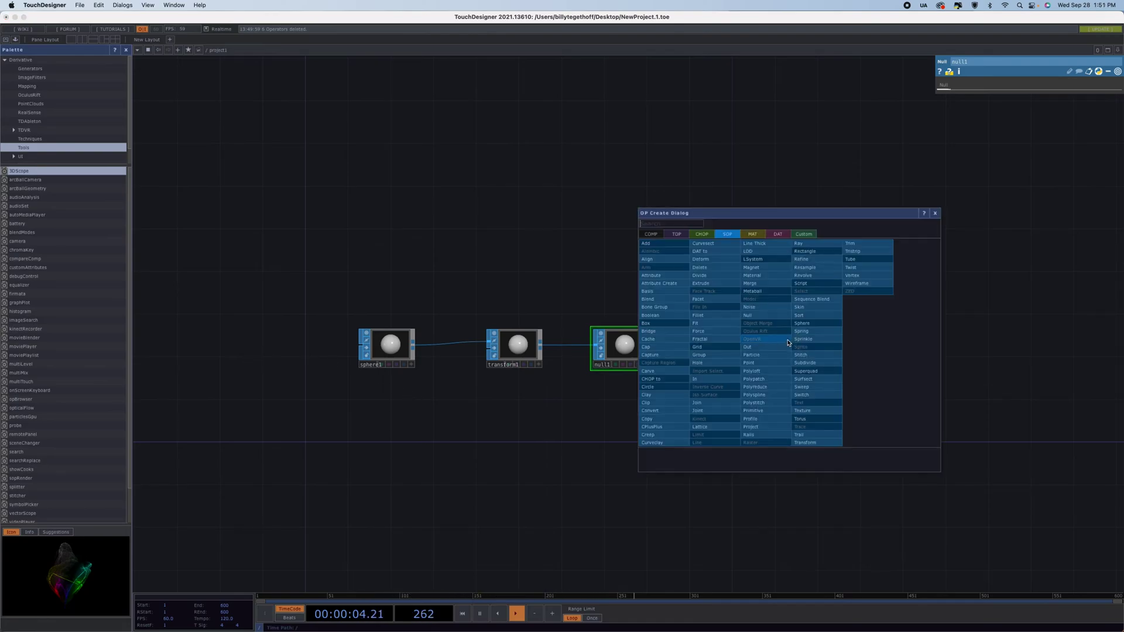
pyautogui.click(650, 234)
pyautogui.click(653, 306)
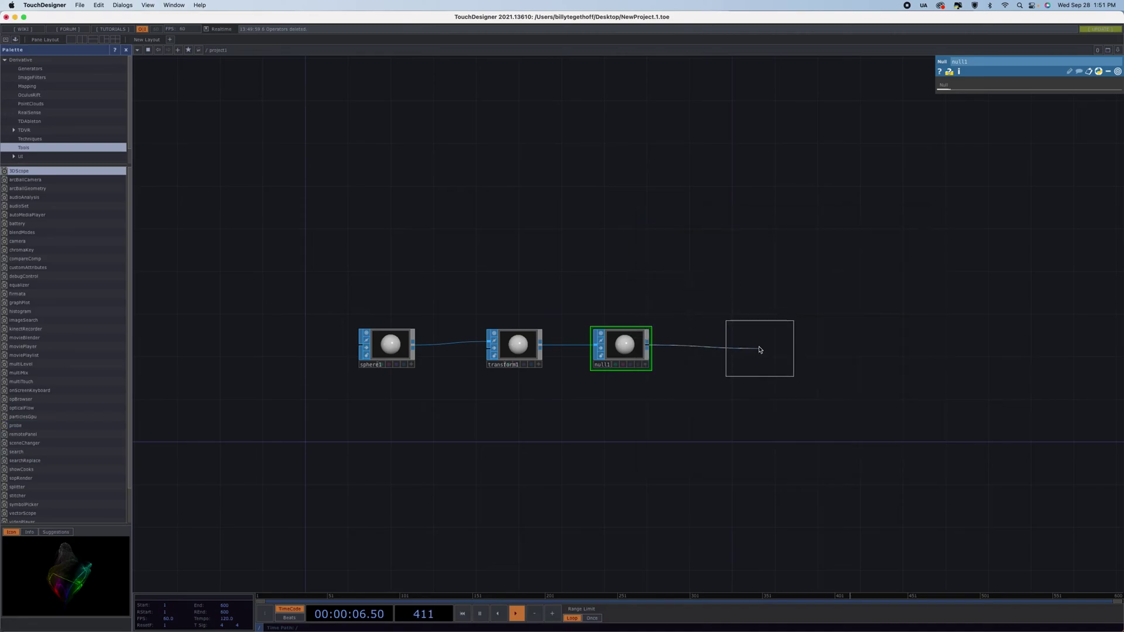
pyautogui.click(757, 350)
# - Add a Camera COMP just above the geometry component
pyautogui.click(788, 345)
pyautogui.moveTo(848, 384); pyautogui.dragTo(570, 371, button='middle')
pyautogui.click(571, 376)
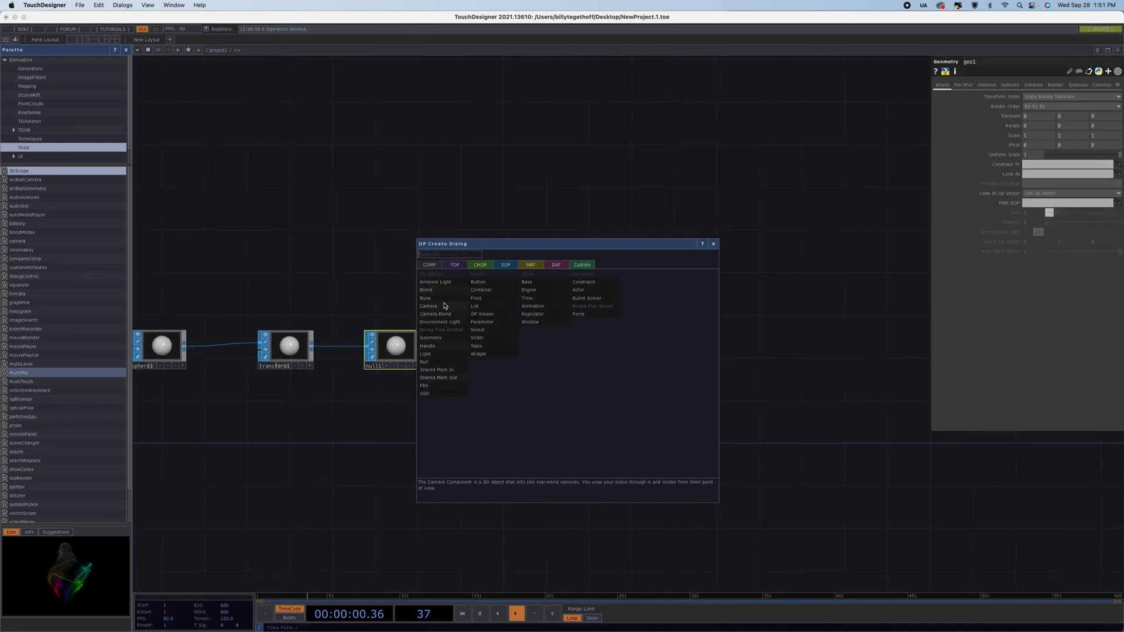
pyautogui.click(444, 306)
pyautogui.click(527, 280)
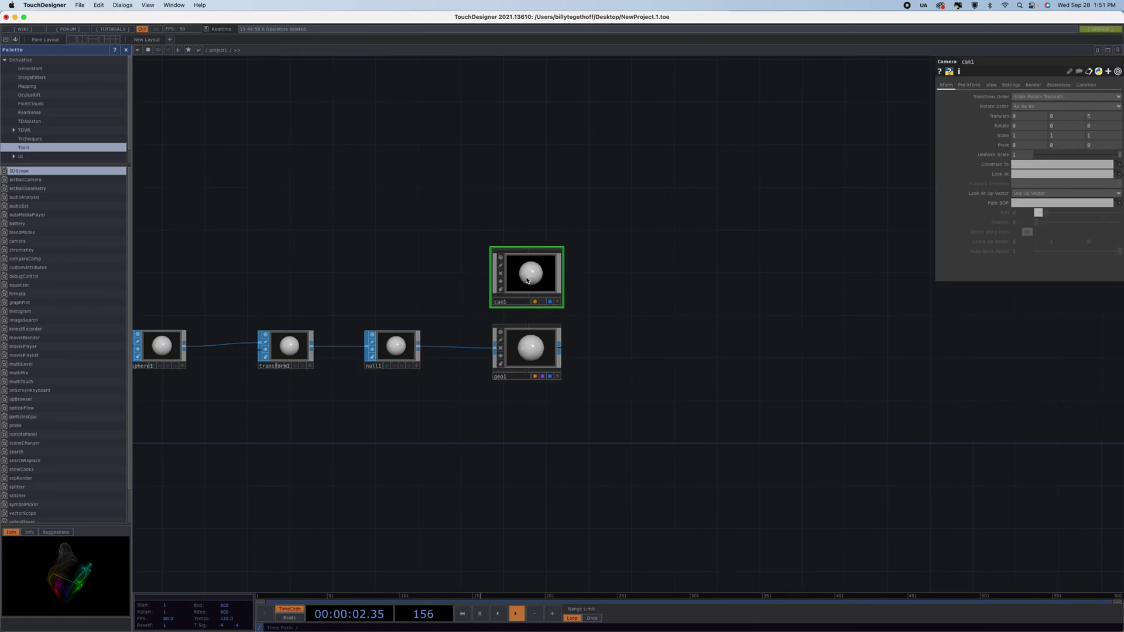
# - Add a Light COMP beside the camera
pyautogui.press('Tab')
pyautogui.click(401, 265)
pyautogui.click(649, 276)
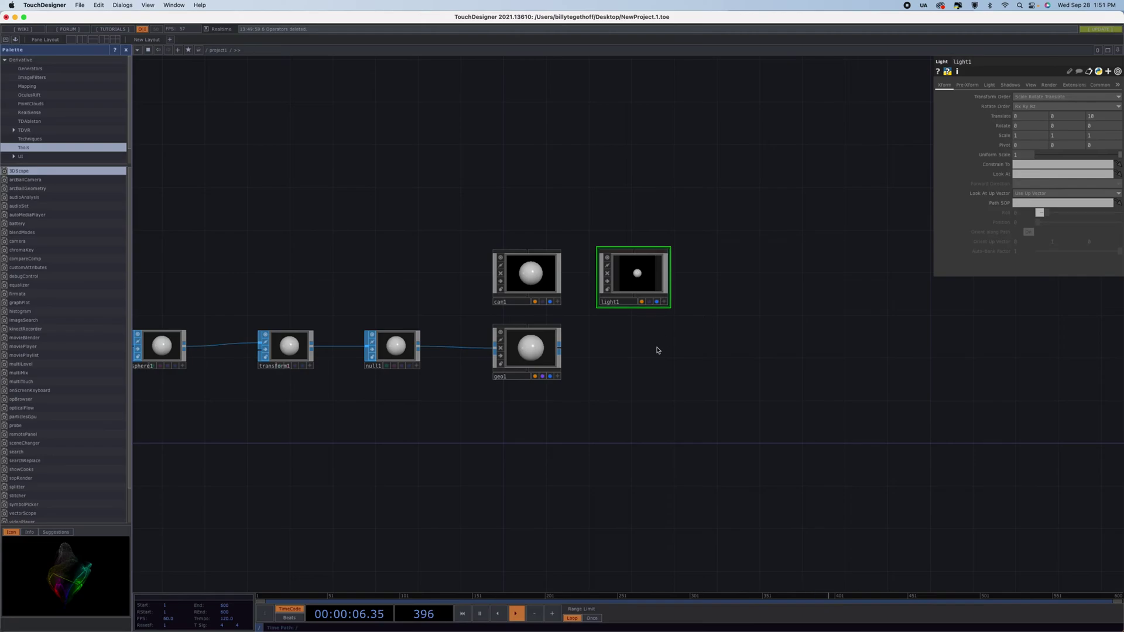
# - Add a Render TOP beside the geometry component, below the light
pyautogui.press('Tab')
pyautogui.click(544, 243)
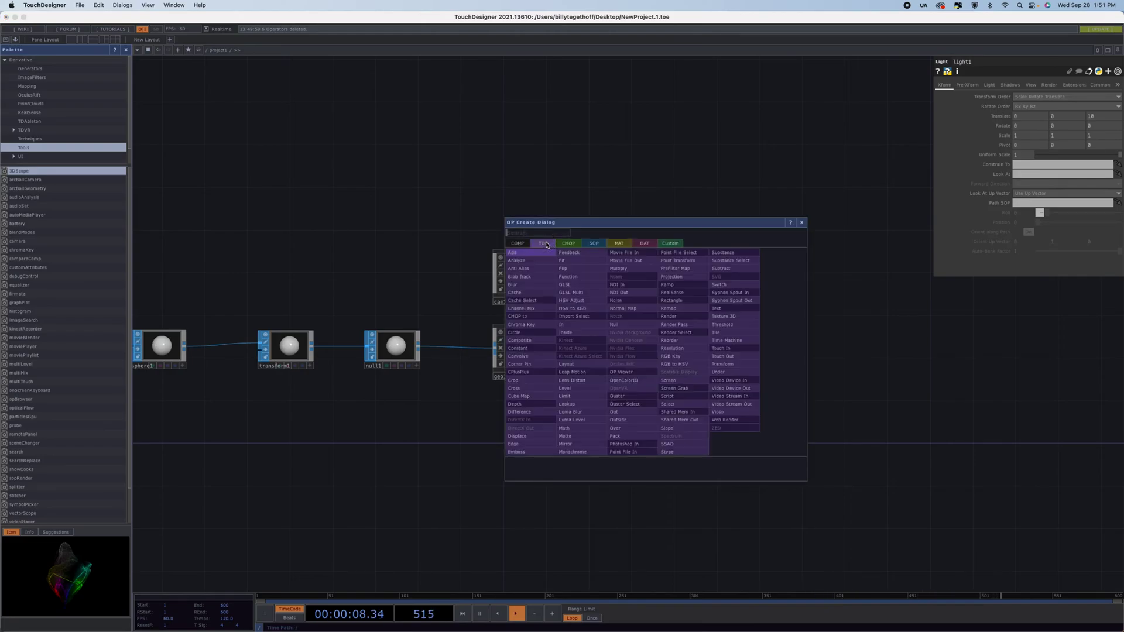
pyautogui.click(686, 316)
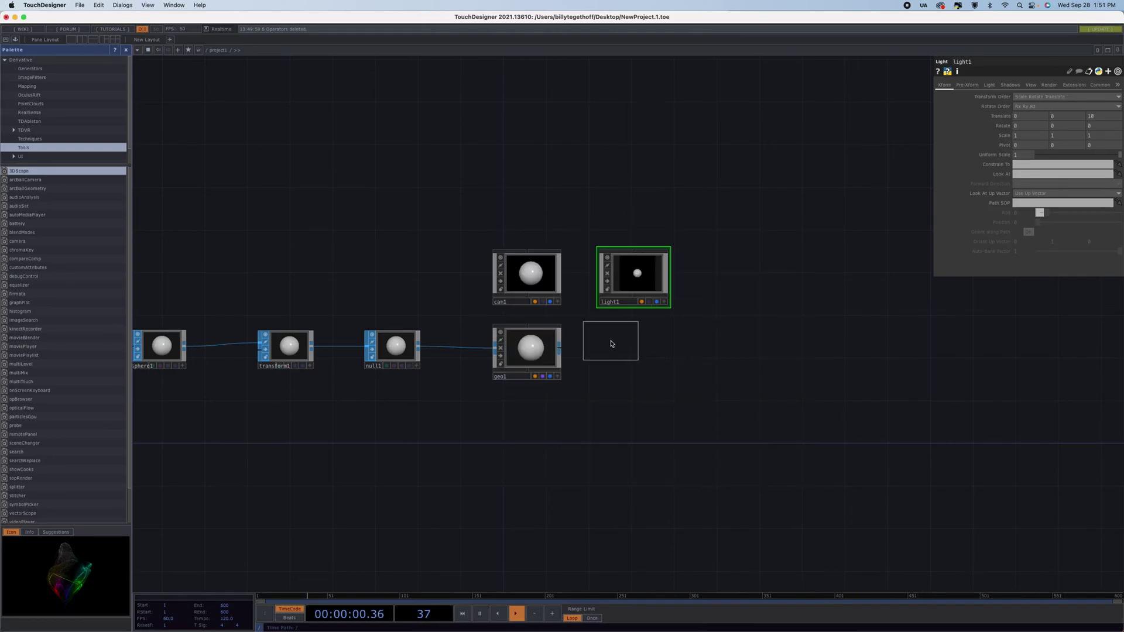
pyautogui.click(617, 351)
# - Connect a new Null TOP to the render's output, leaving a wide gap between them for further operators
pyautogui.click(642, 350)
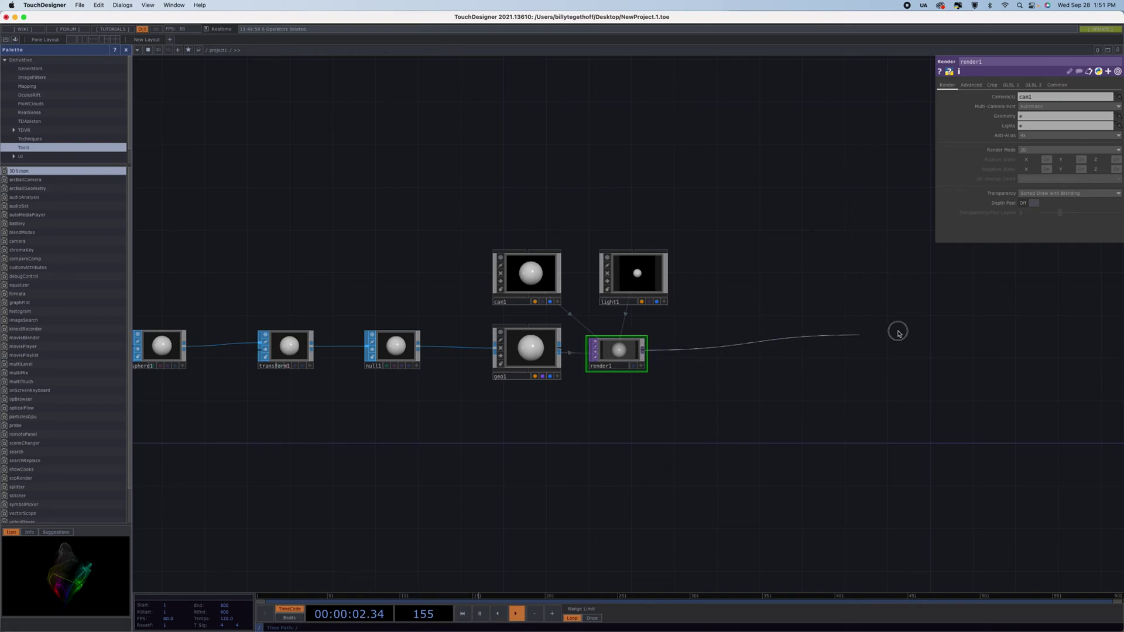
pyautogui.click(1005, 345)
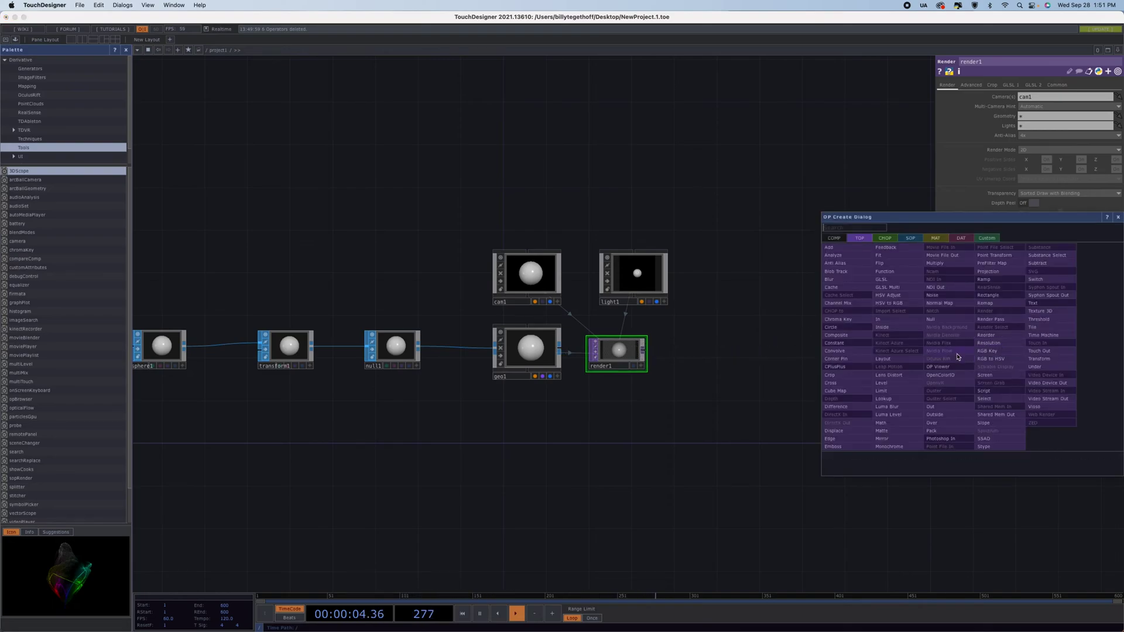
pyautogui.click(932, 313)
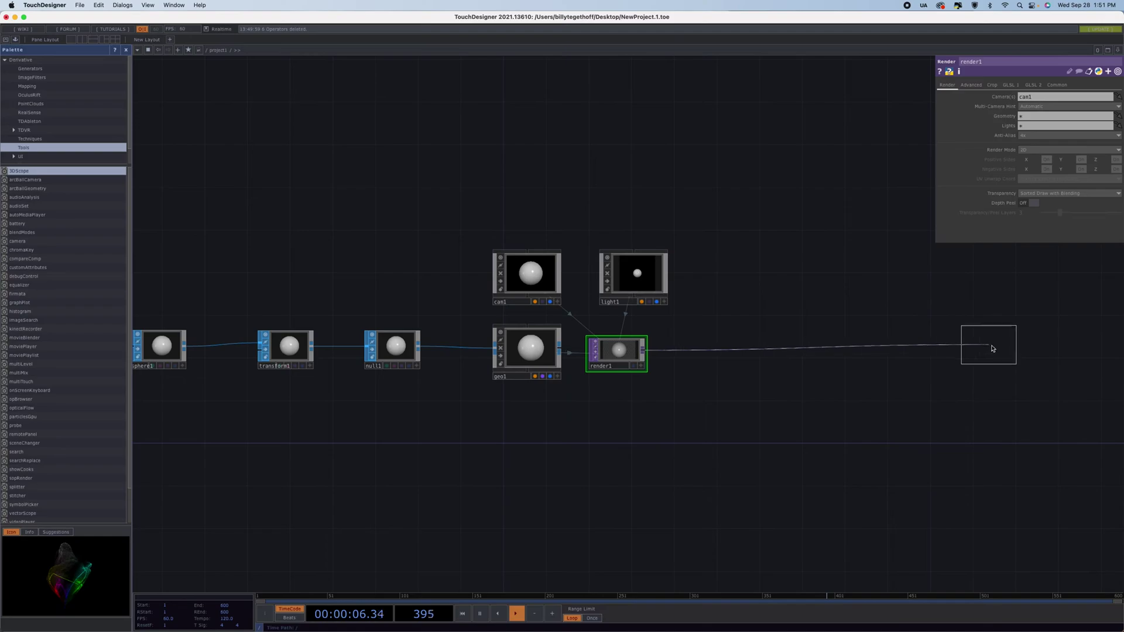
pyautogui.click(1012, 352)
# - Insert an RGB Key TOP into the wire between the render and the Null TOP, and display the Null TOP as the network background
pyautogui.rightClick(941, 352)
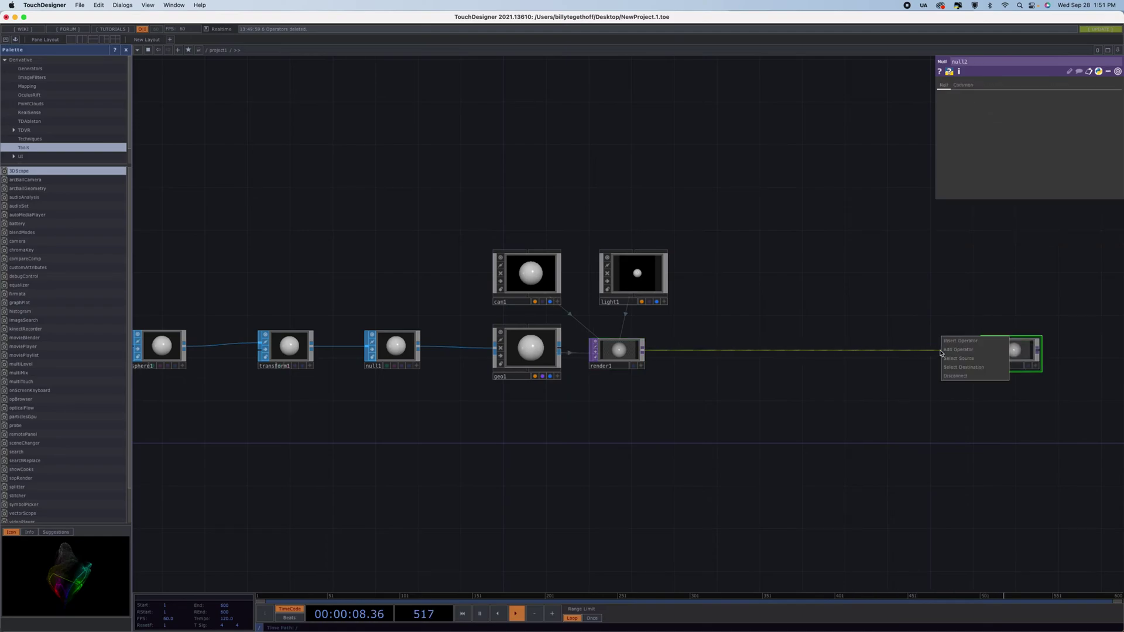
pyautogui.click(949, 348)
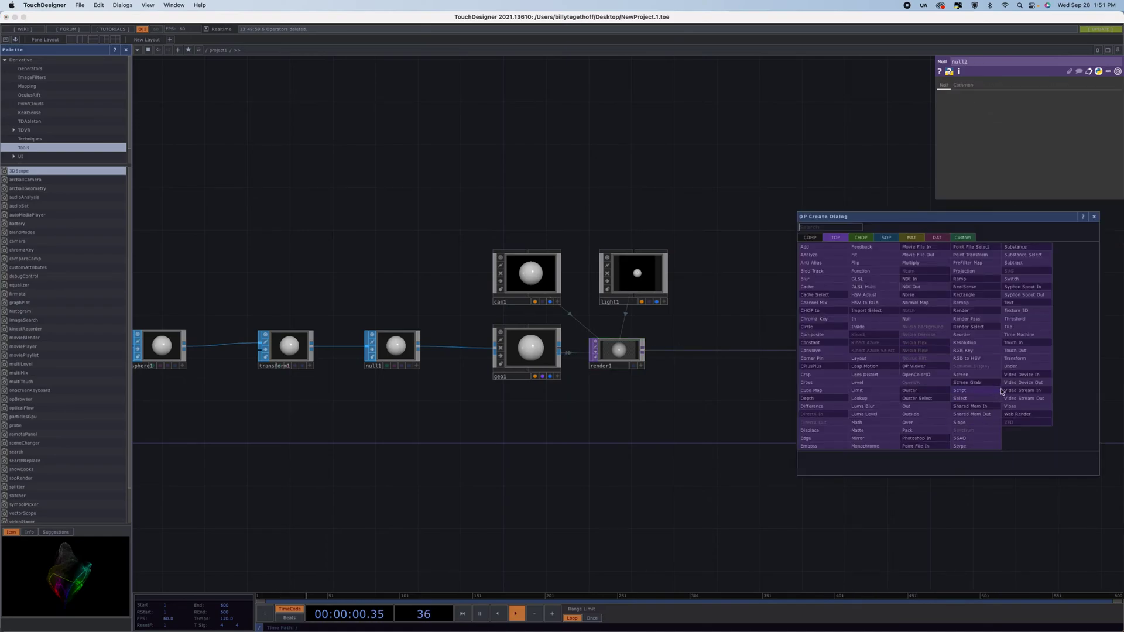
pyautogui.click(970, 353)
pyautogui.click(928, 355)
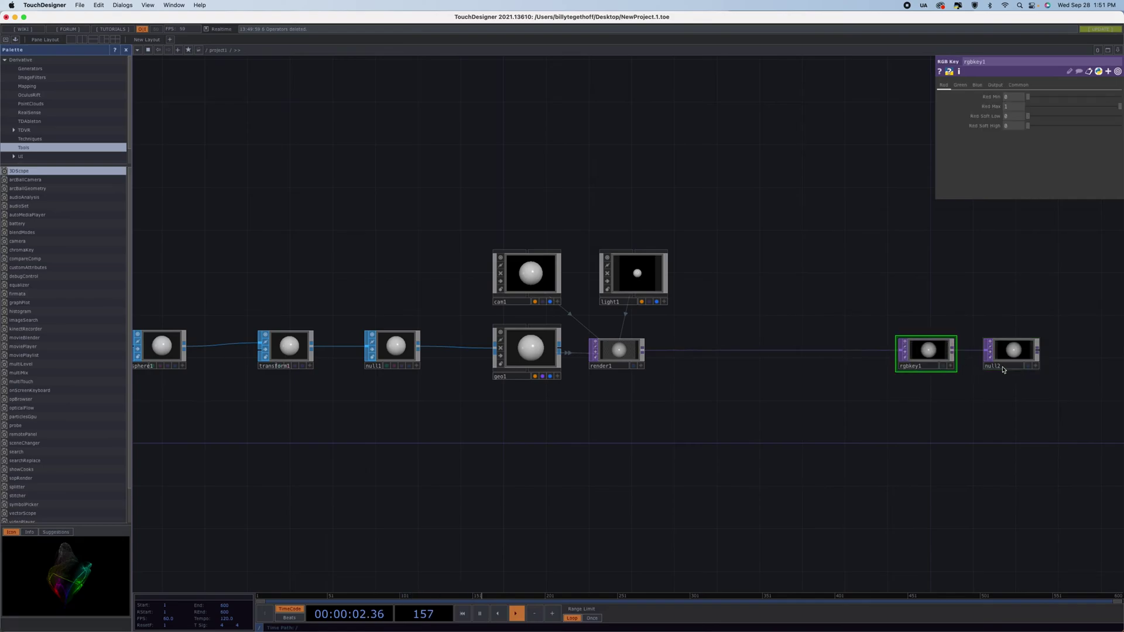
pyautogui.click(1028, 367)
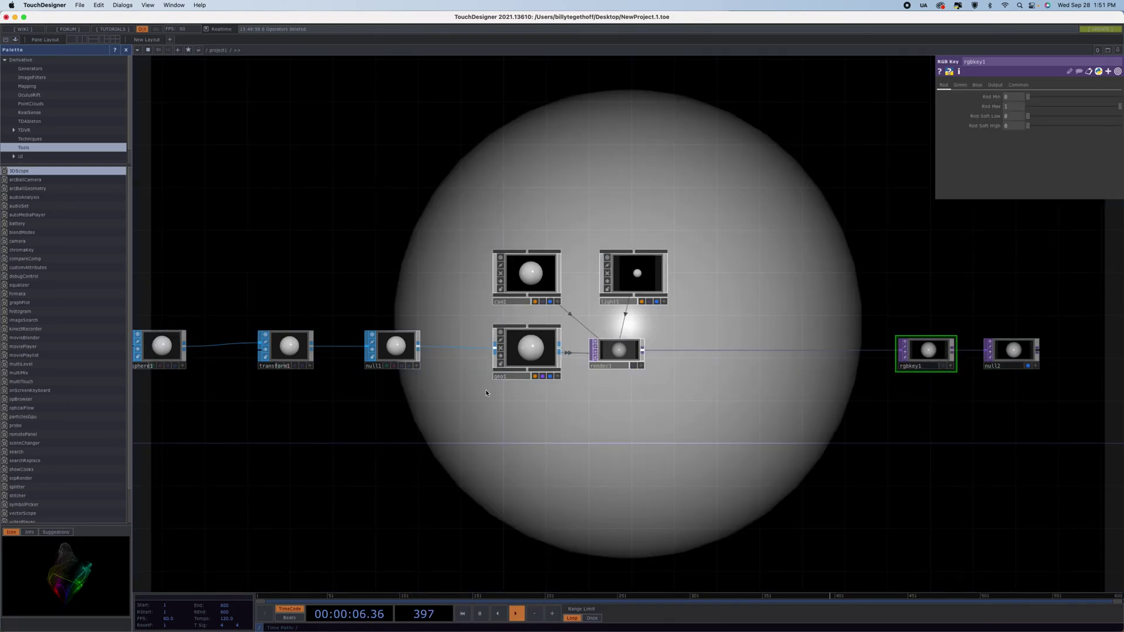
# - Set the Render TOP's resolution to 720 by 1280
pyautogui.click(616, 355)
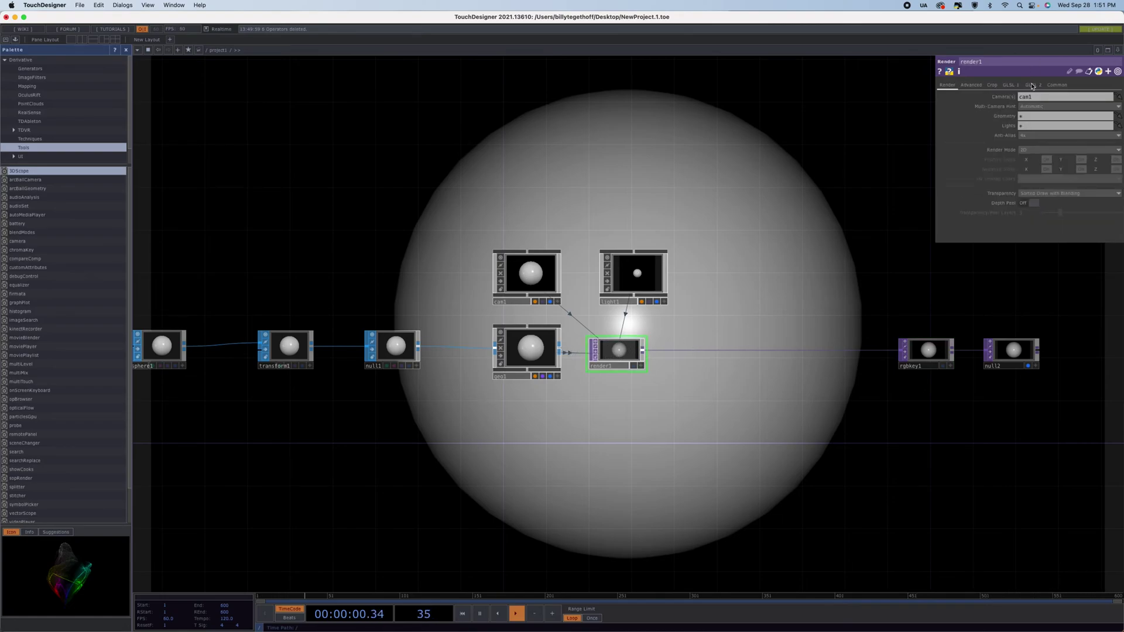
pyautogui.click(1054, 85)
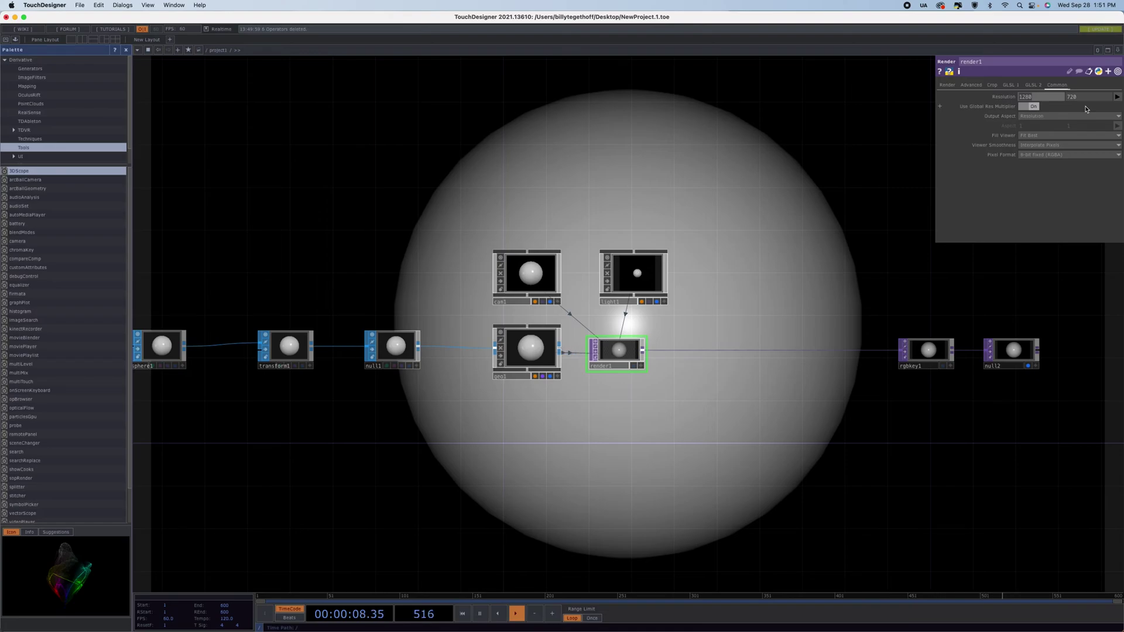
pyautogui.write('720')
pyautogui.click(1090, 98)
pyautogui.write('12')
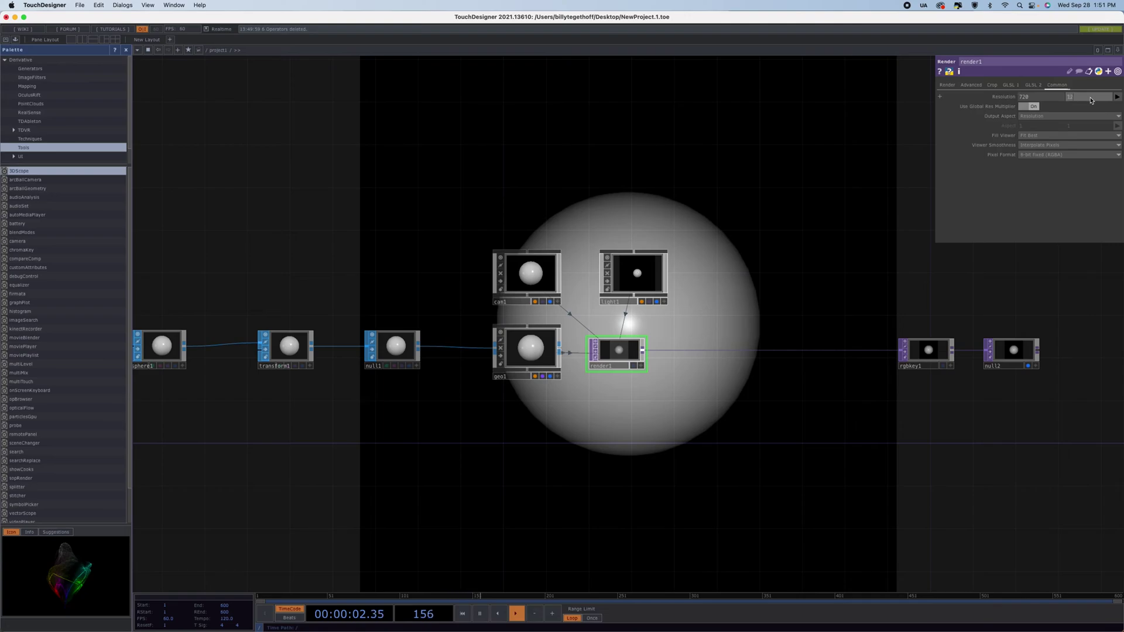
pyautogui.write('80')
pyautogui.press('Return')
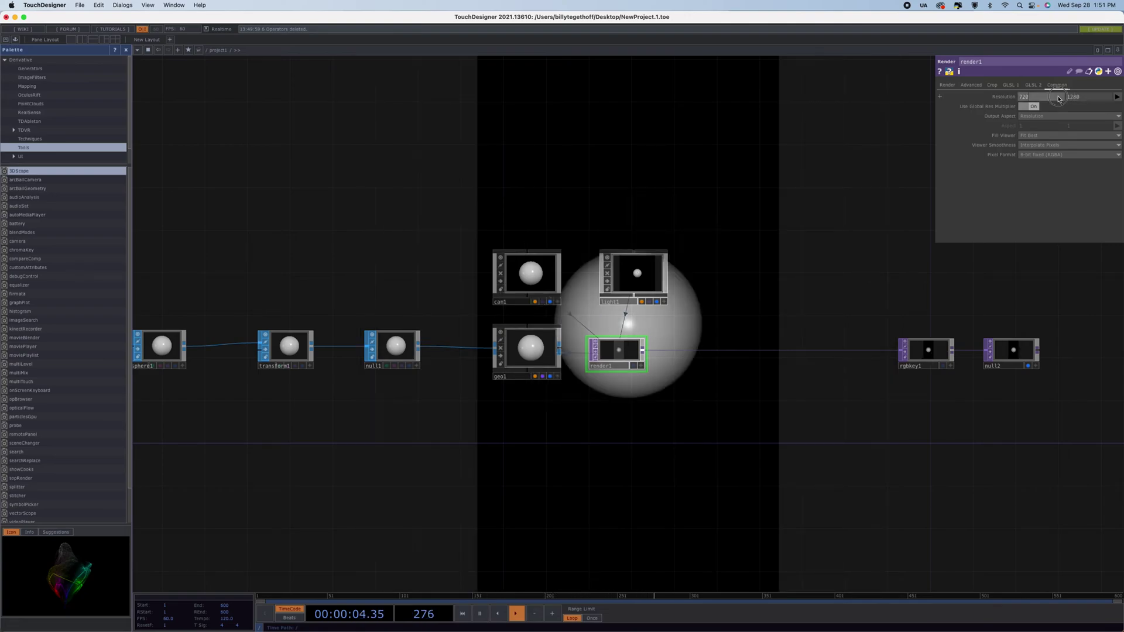
# - Set the Render TOP's resolution to 1080 by 1920
pyautogui.click(1058, 98)
pyautogui.write('1080')
pyautogui.click(1092, 100)
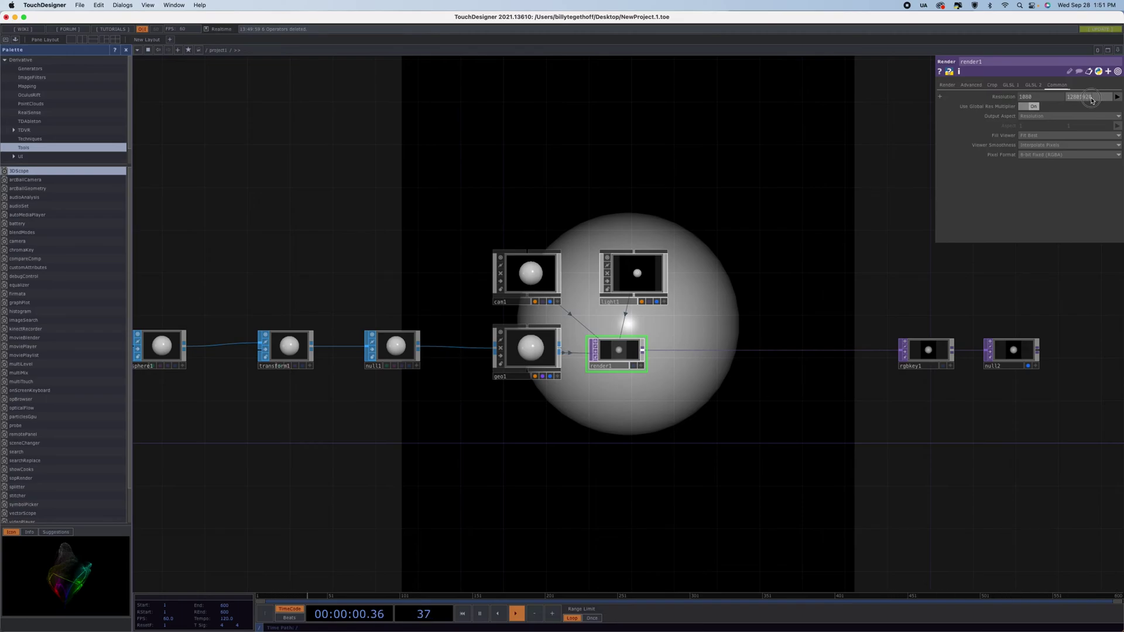
pyautogui.write('19')
pyautogui.press('Return')
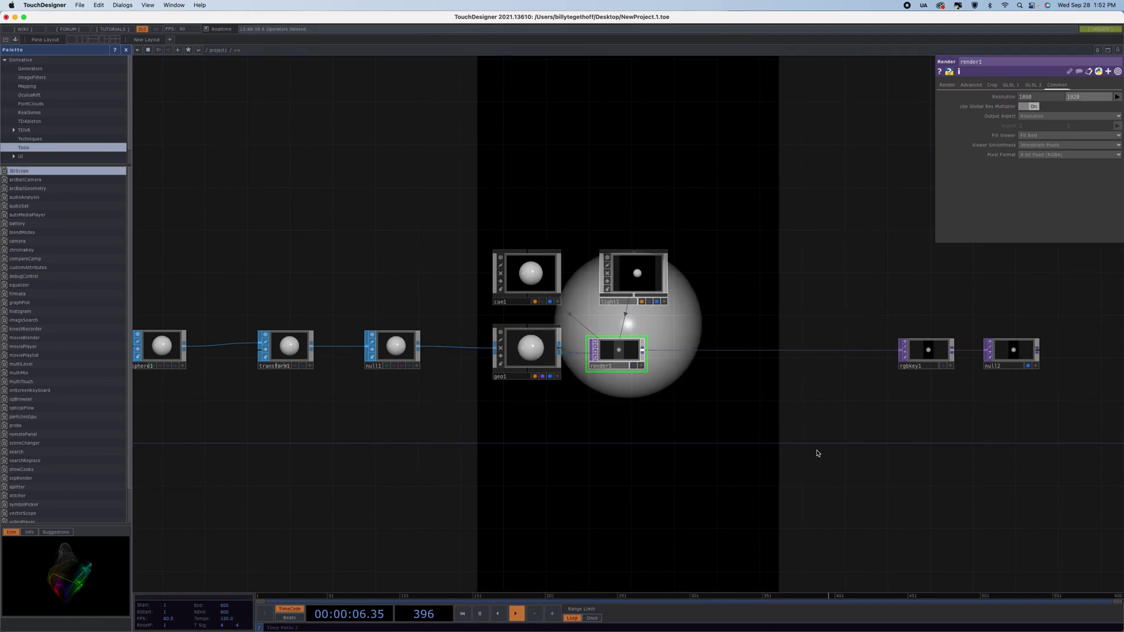
# - Add a Line MAT below the Geometry COMP and assign it to that component as its material
pyautogui.moveTo(821, 451); pyautogui.dragTo(649, 416)
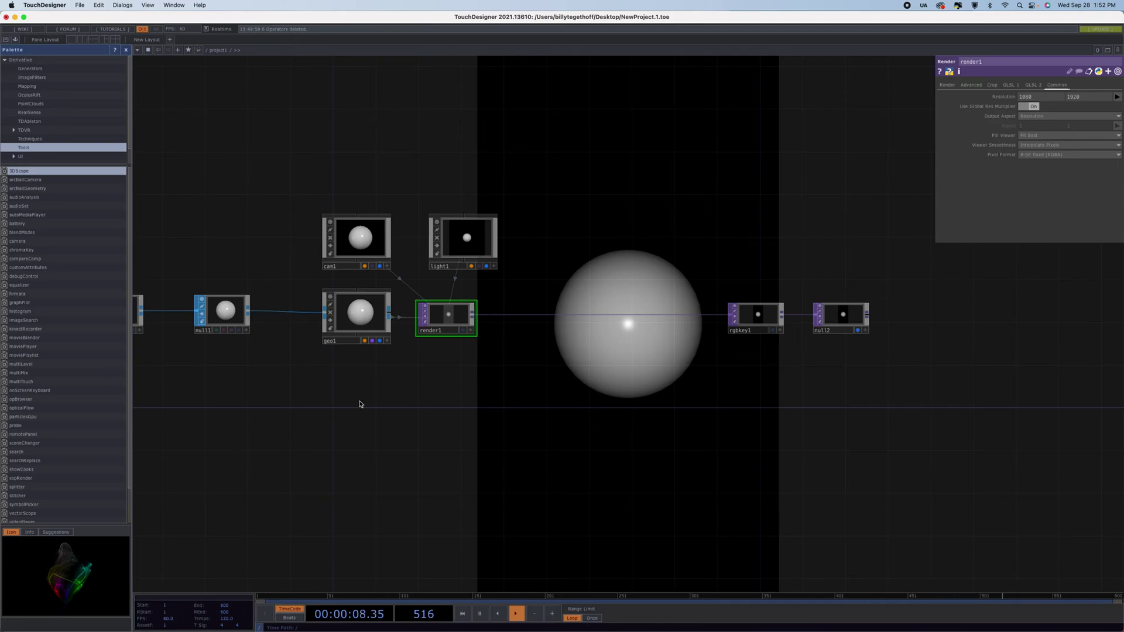
pyautogui.press('Tab')
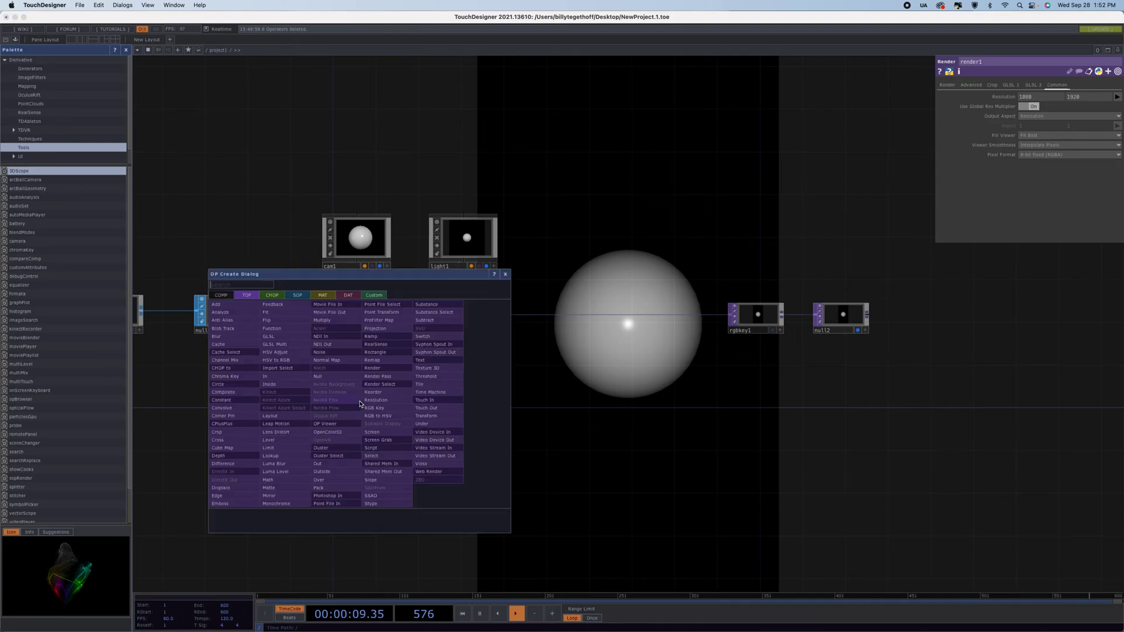
pyautogui.click(322, 295)
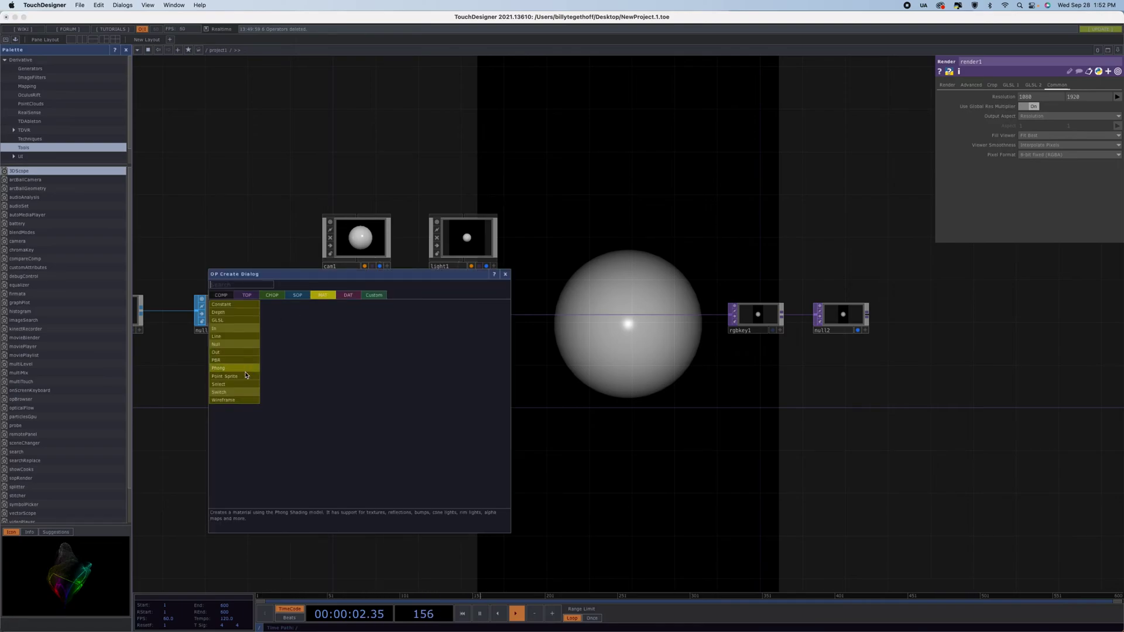
pyautogui.click(220, 336)
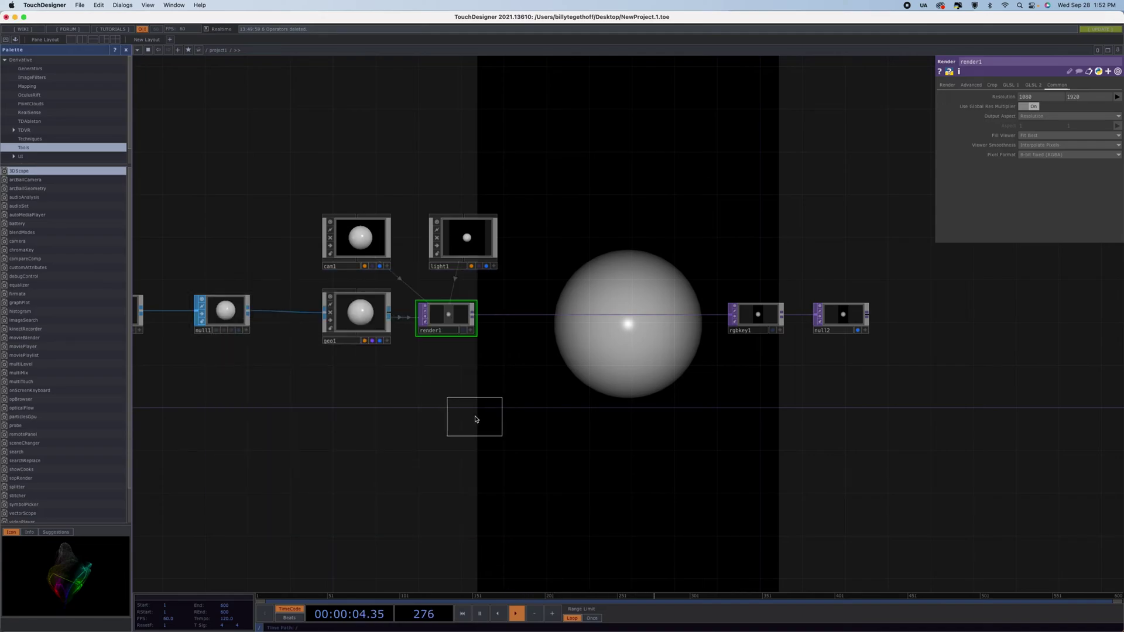
pyautogui.click(343, 421)
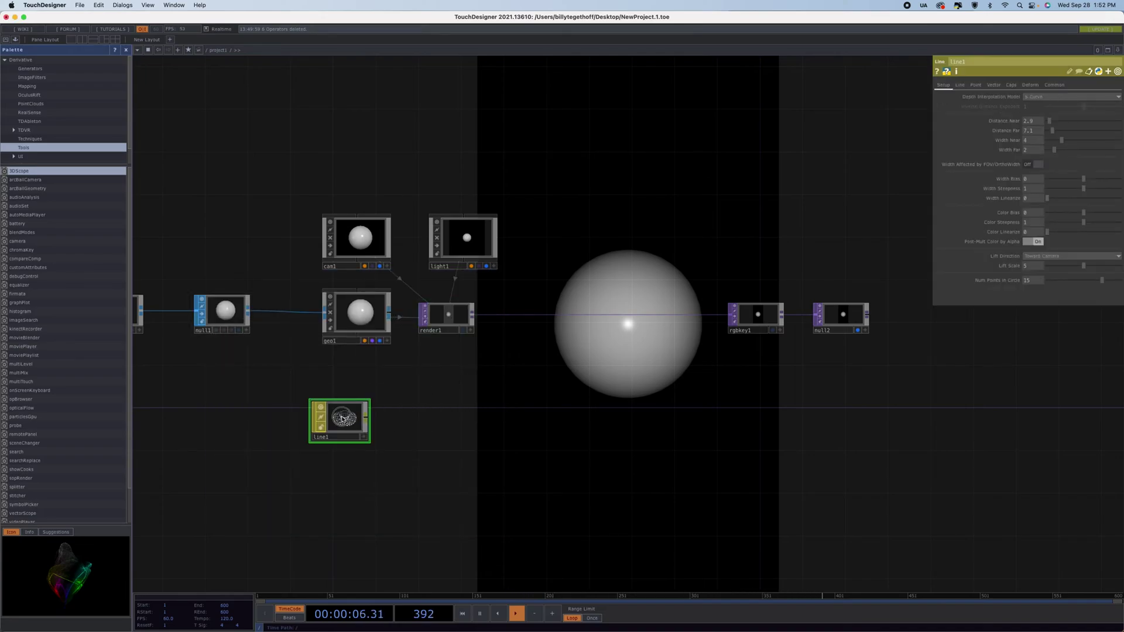
pyautogui.moveTo(343, 420); pyautogui.dragTo(355, 314)
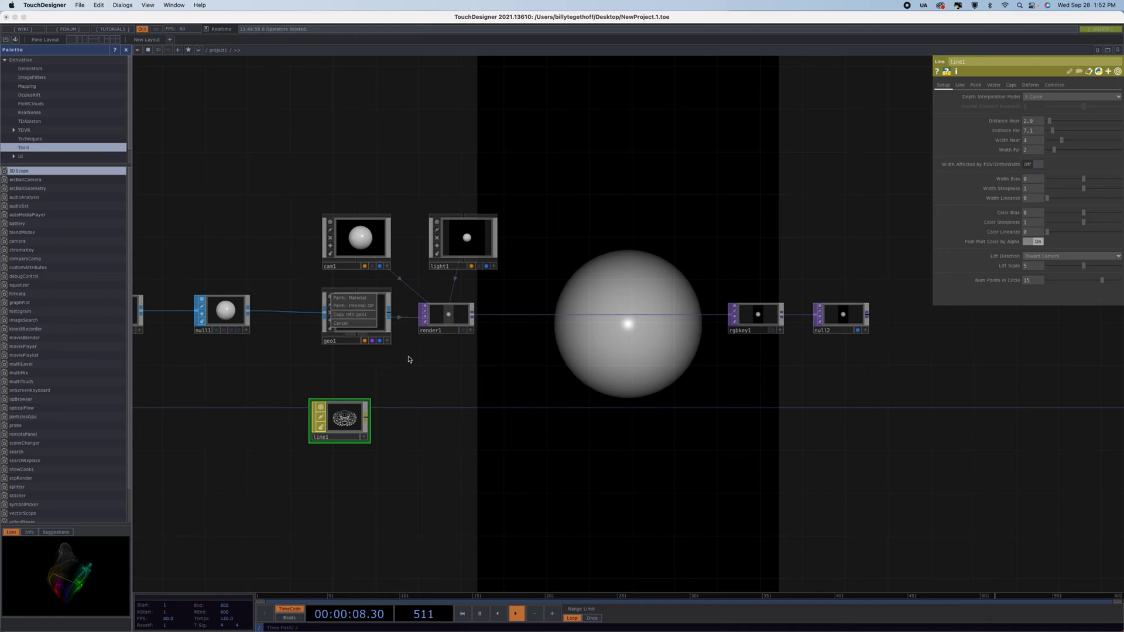
pyautogui.click(364, 298)
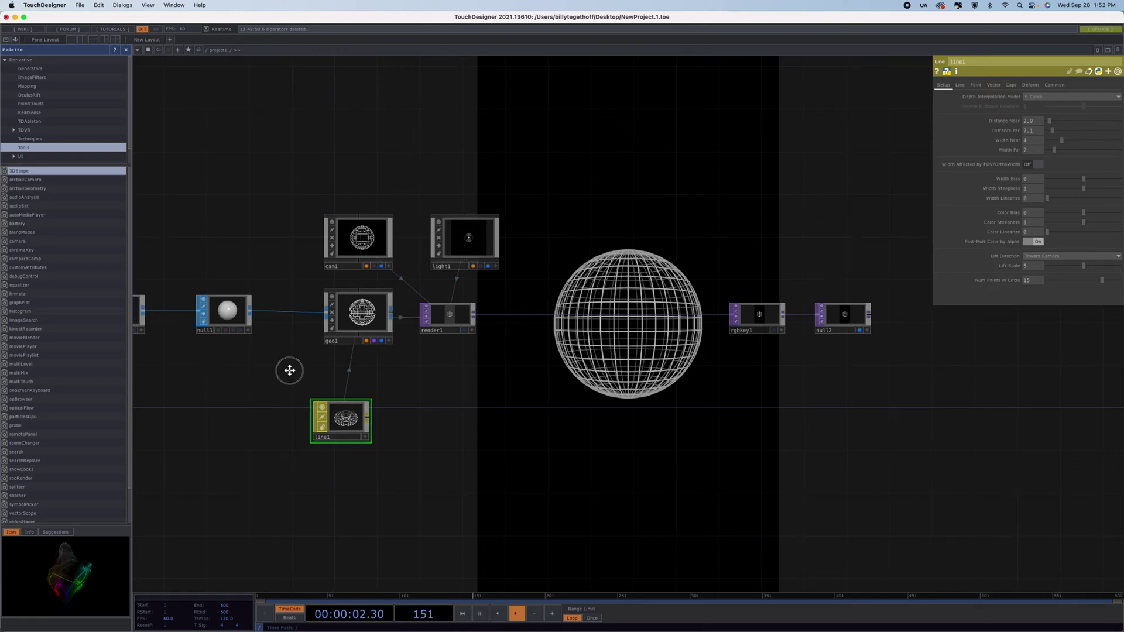
# - Set the Sphere SOP's primitive type to Polygon
pyautogui.moveTo(288, 371); pyautogui.dragTo(452, 367)
pyautogui.click(222, 306)
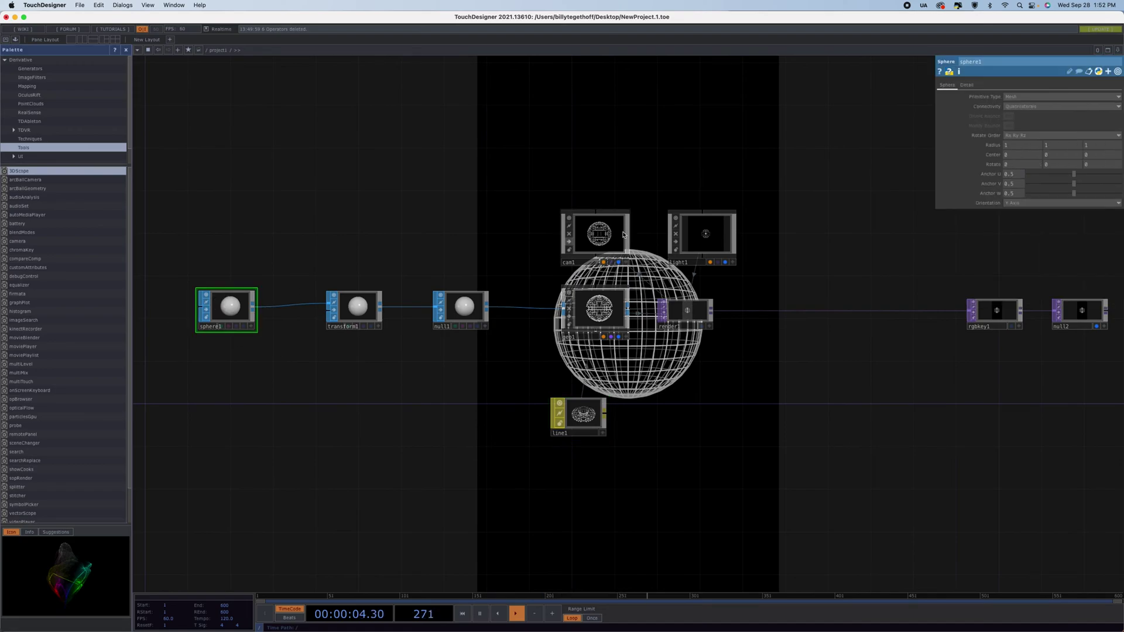
pyautogui.click(1071, 97)
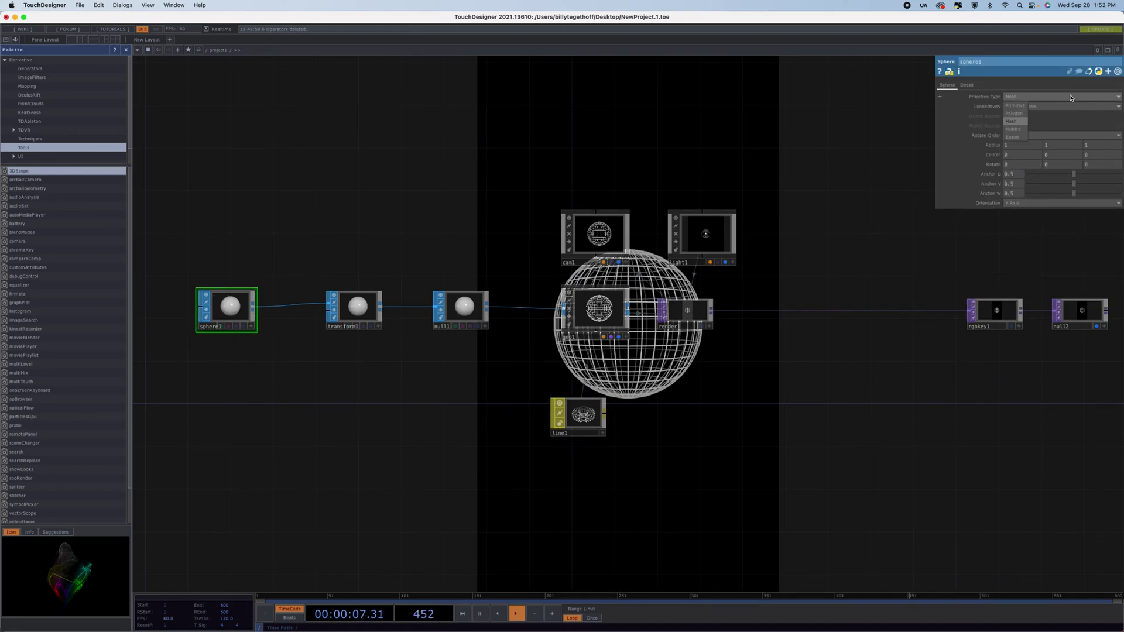
pyautogui.click(1016, 114)
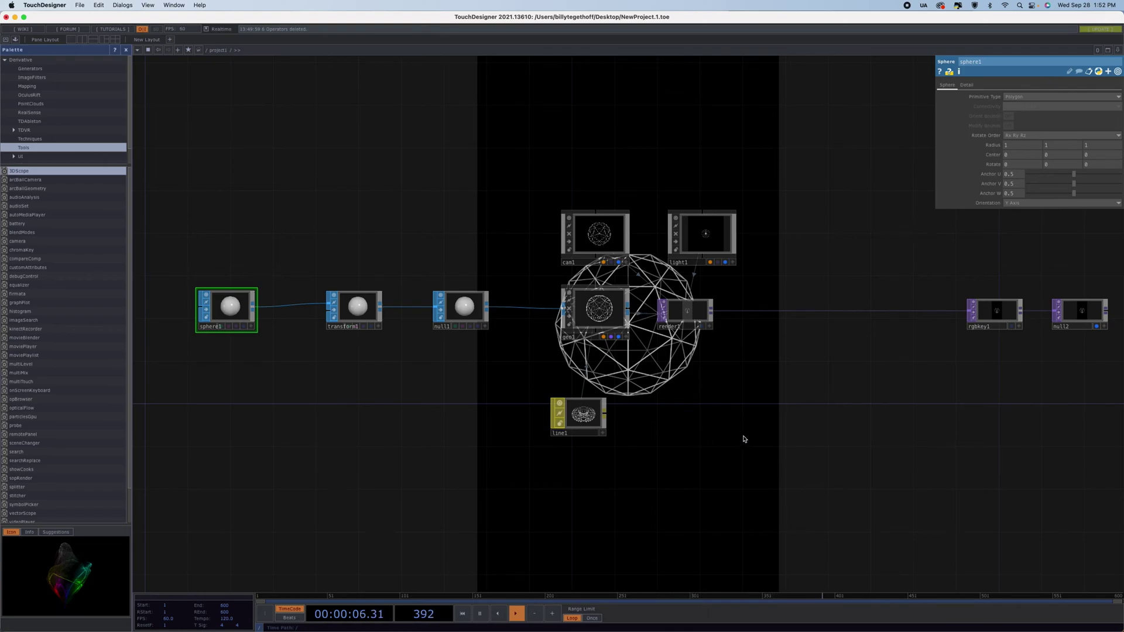
# - Try the sphere as a Mesh with Triangles and Quadrilaterals connectivity, and return its primitive type to Polygon
pyautogui.moveTo(743, 440); pyautogui.dragTo(588, 316)
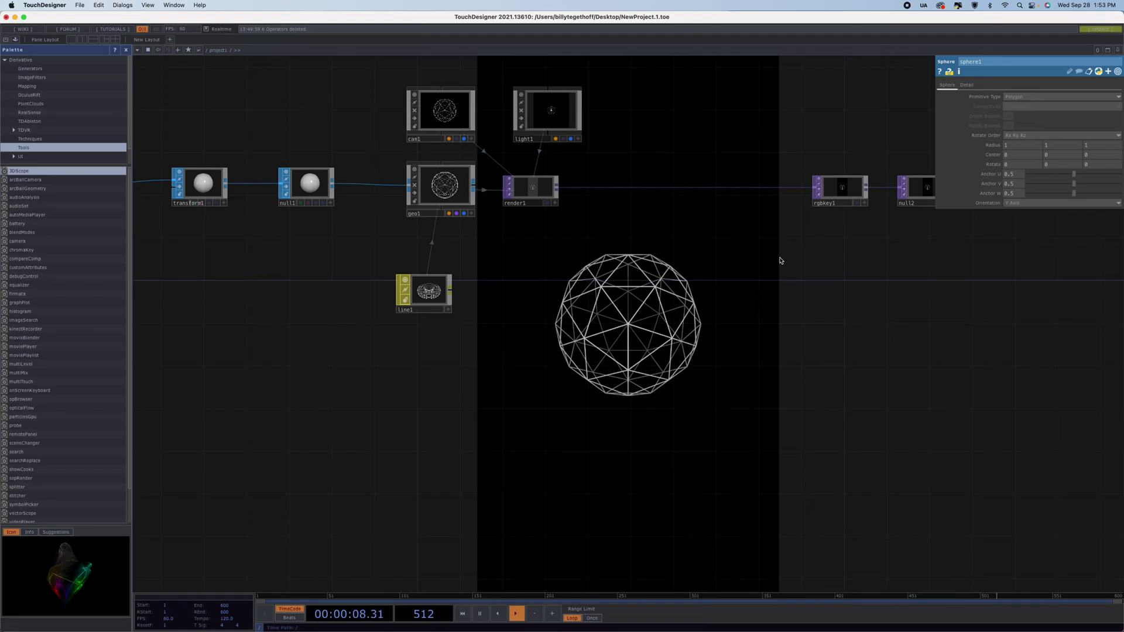
pyautogui.click(1024, 98)
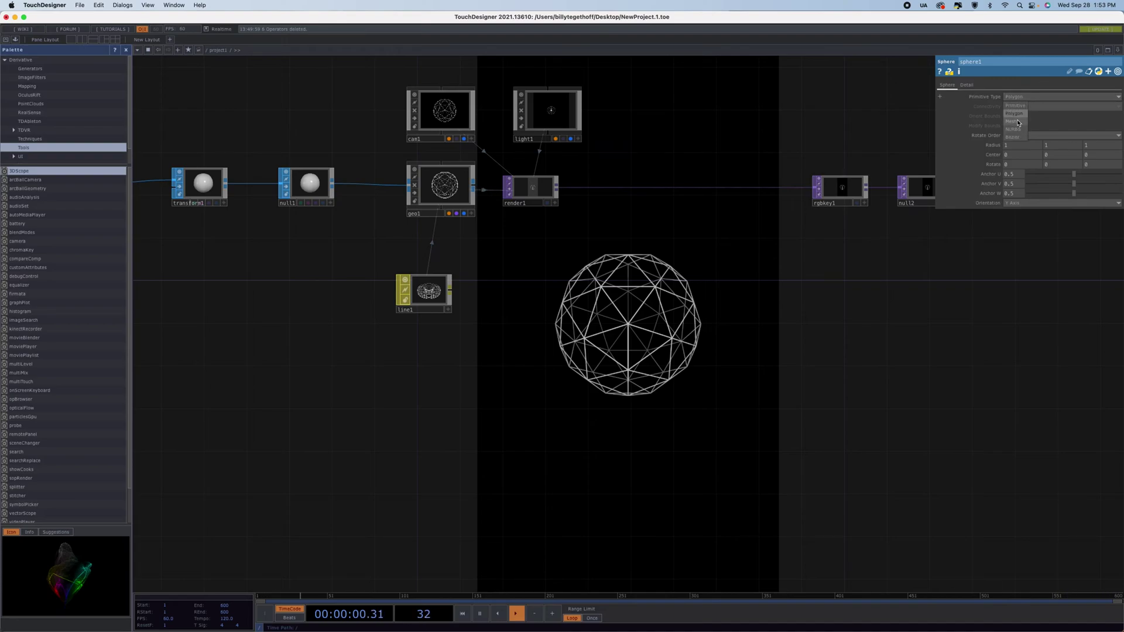
pyautogui.click(1019, 122)
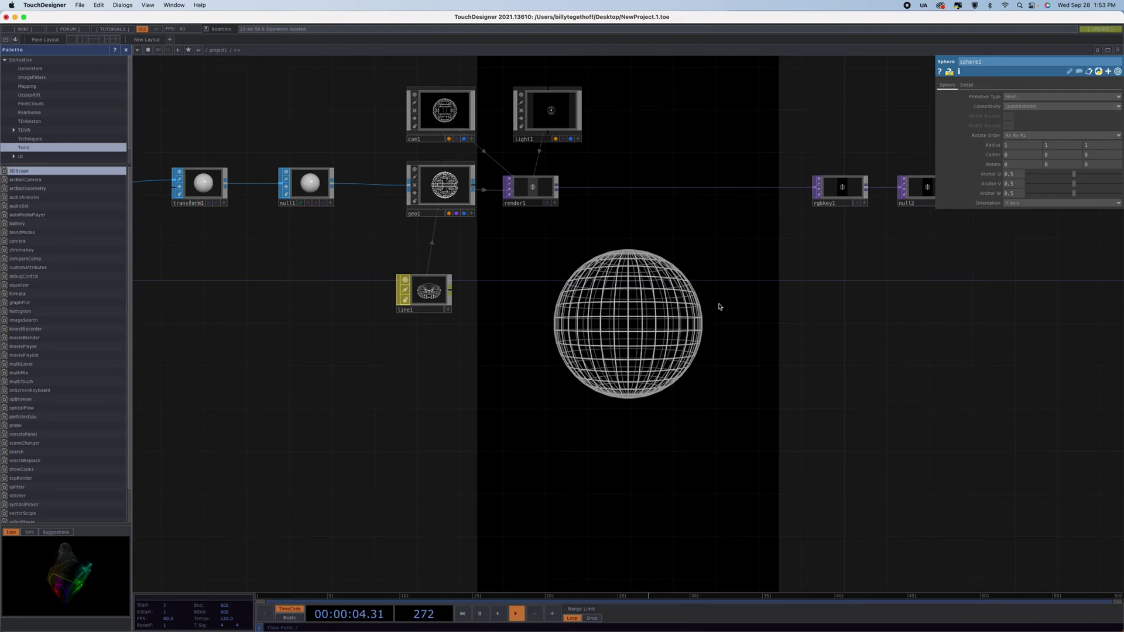
pyautogui.click(1034, 107)
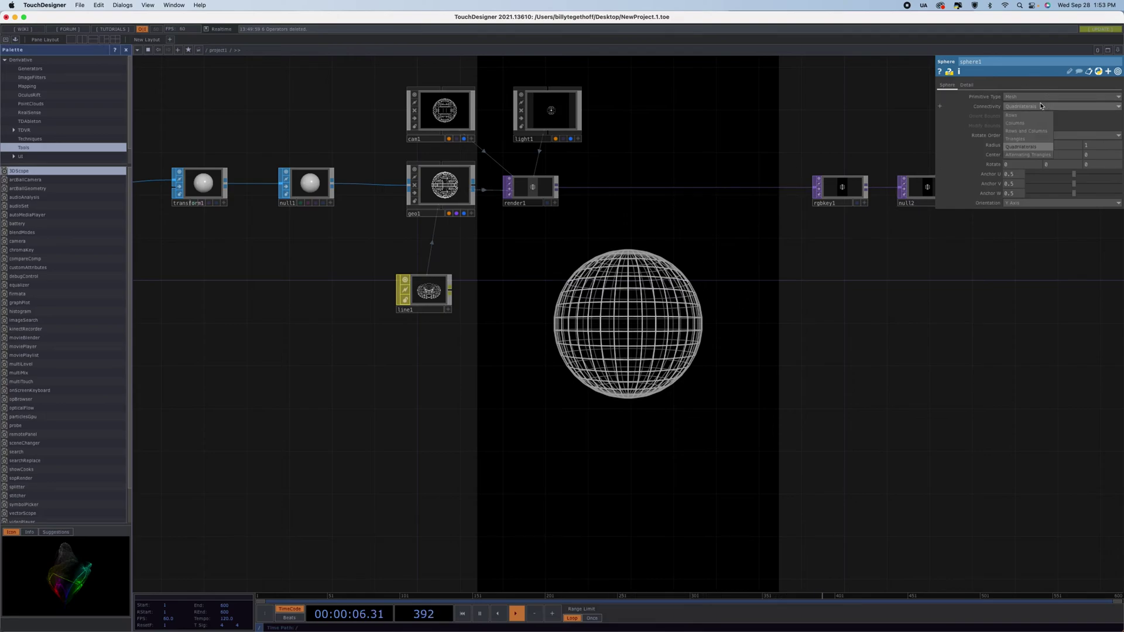
pyautogui.click(1023, 140)
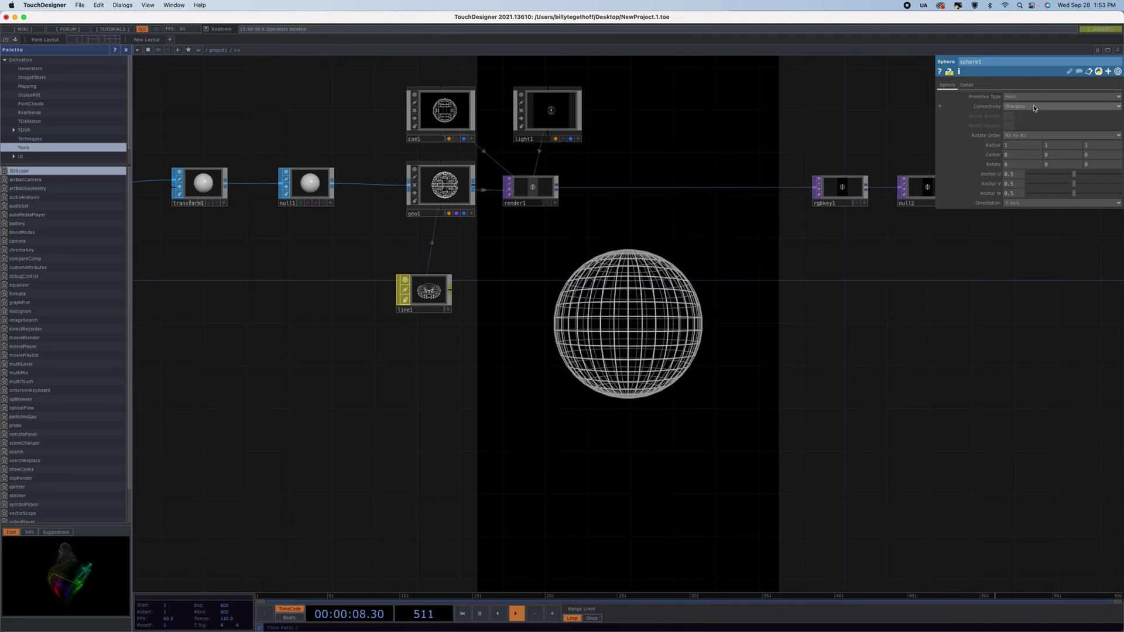
pyautogui.click(1034, 146)
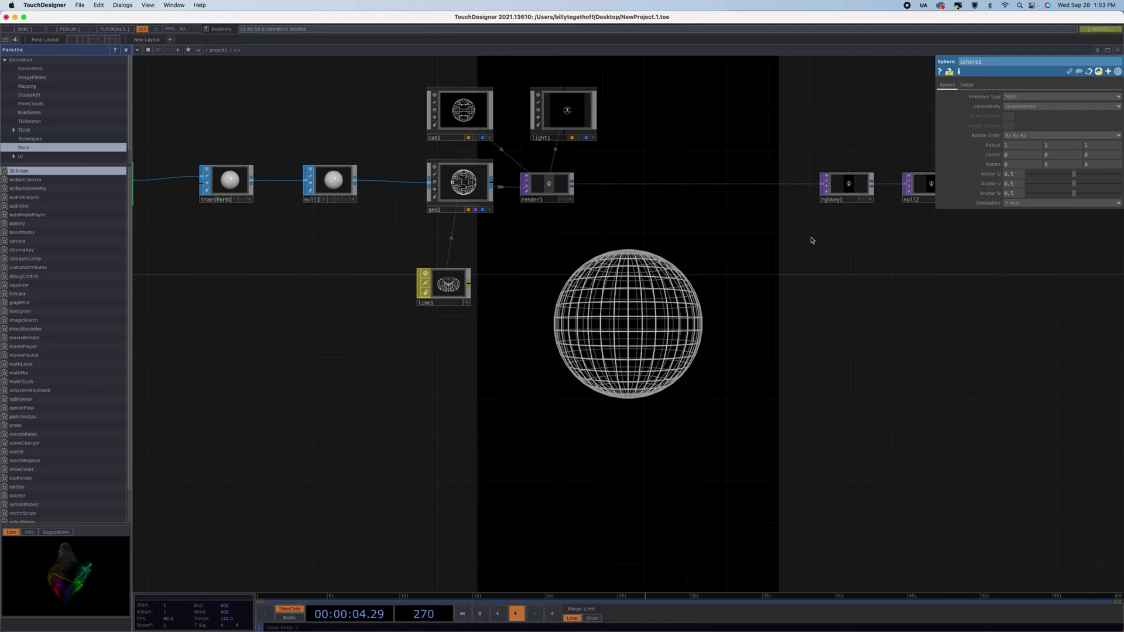
pyautogui.click(1025, 96)
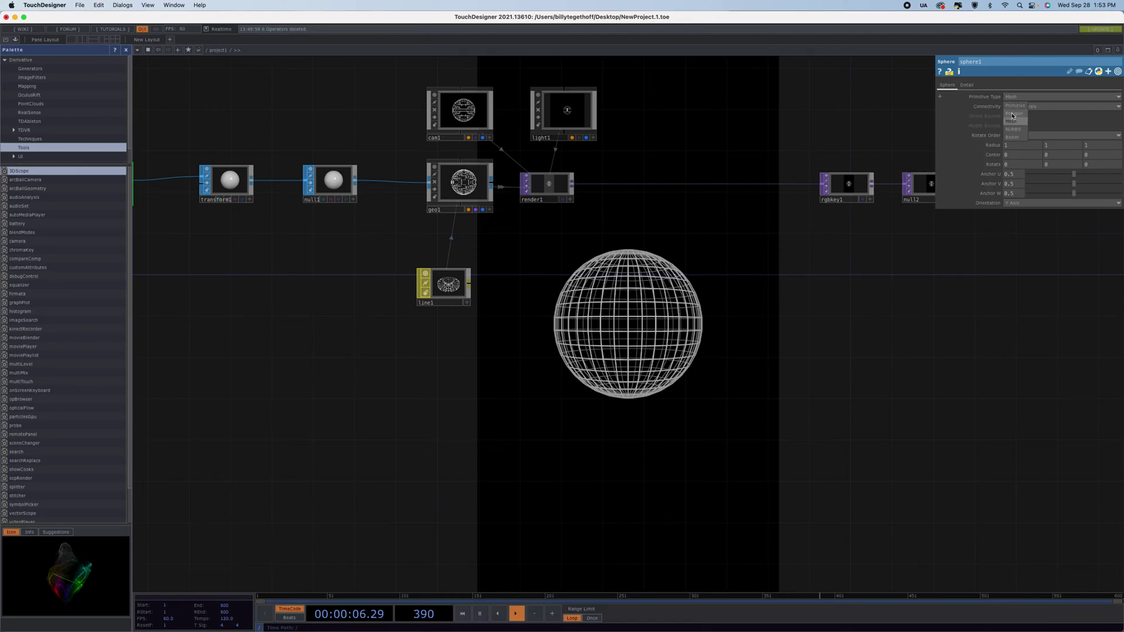
pyautogui.click(1013, 114)
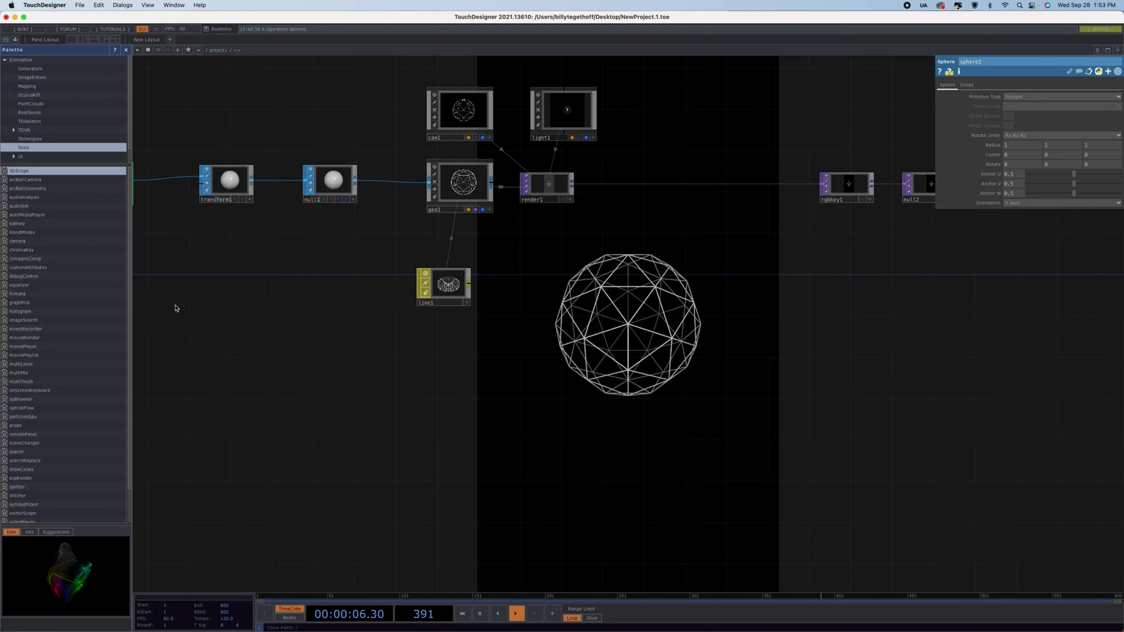
# - Try frequencies of 1 and 3 in the sphere's detail settings, and return the frequency to 2
pyautogui.click(966, 86)
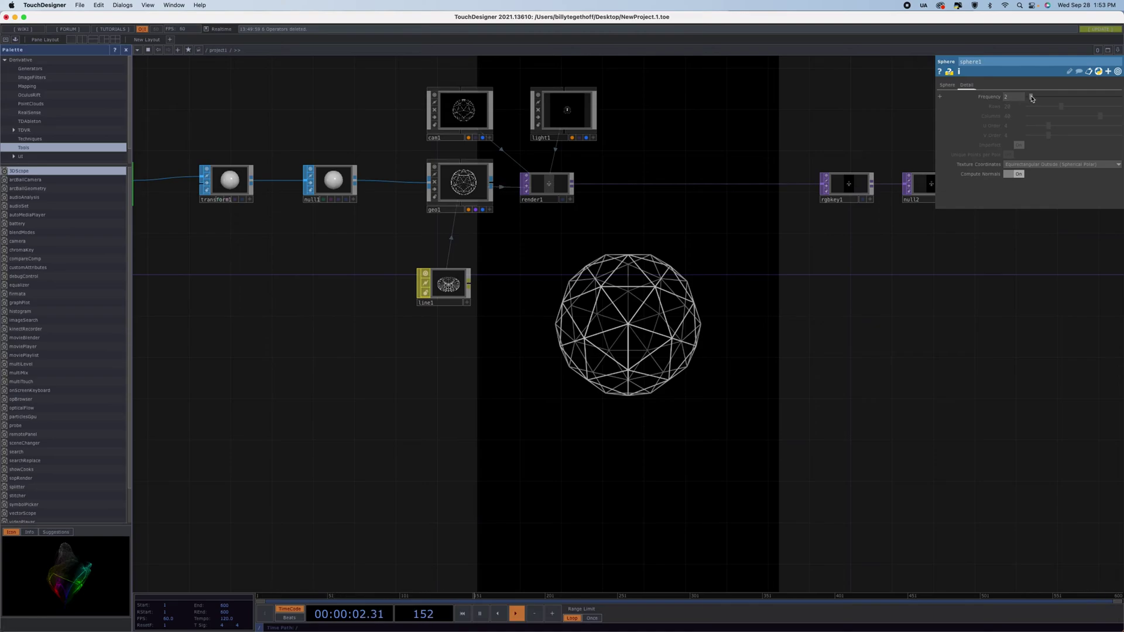
pyautogui.moveTo(1032, 97)
pyautogui.mouseDown()
pyautogui.moveTo(1102, 95)
pyautogui.moveTo(1024, 101)
pyautogui.mouseUp()
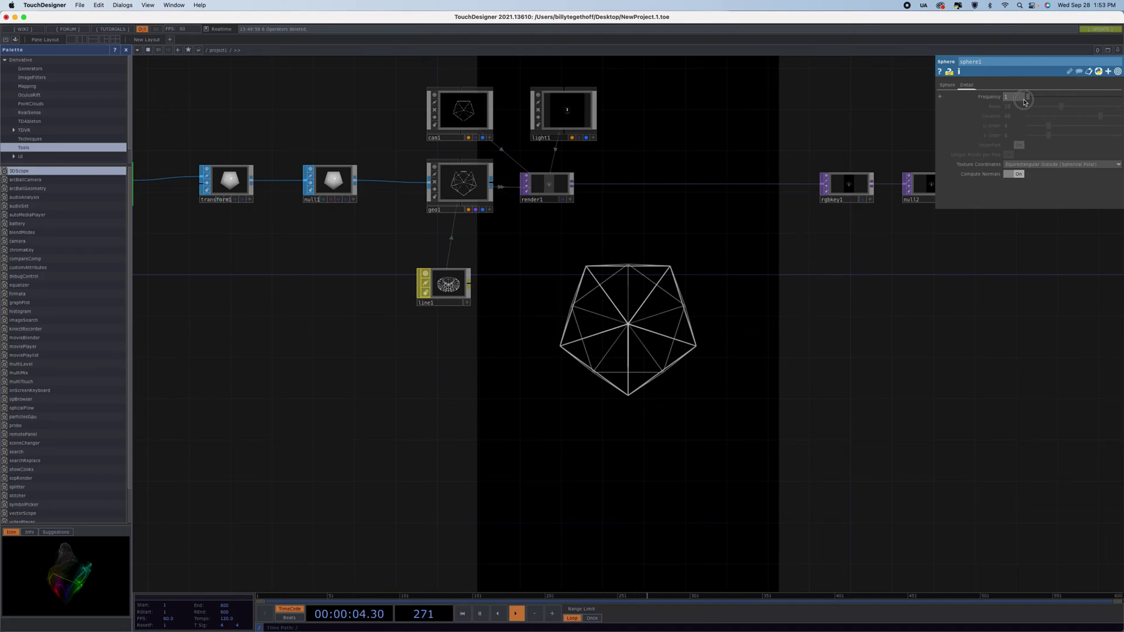
pyautogui.moveTo(1025, 101); pyautogui.dragTo(1032, 99)
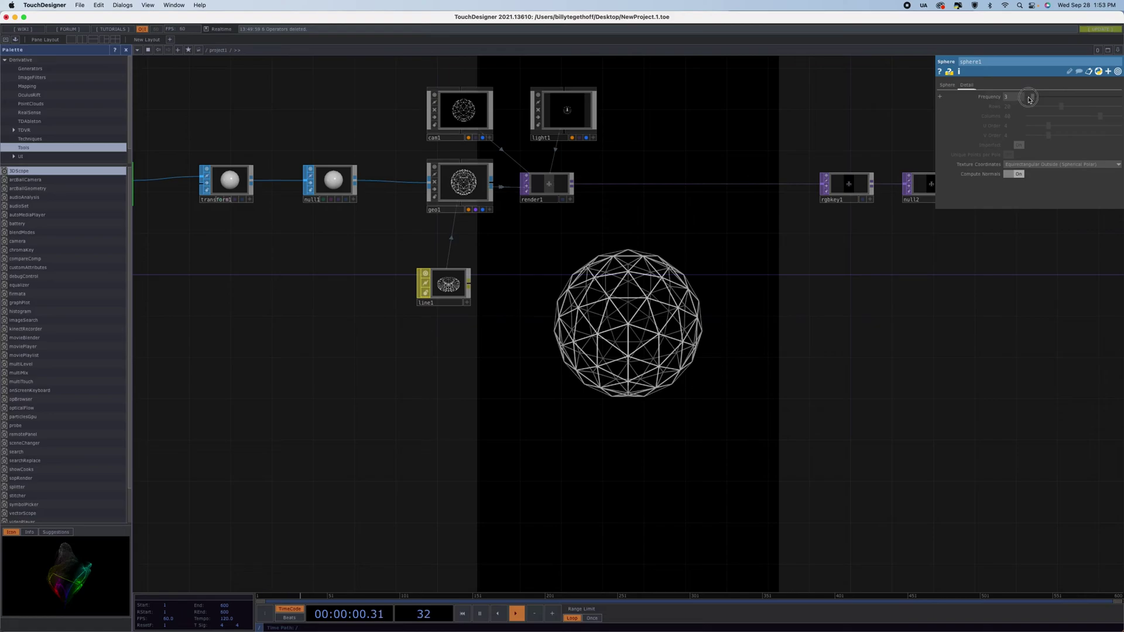
pyautogui.moveTo(1029, 99); pyautogui.dragTo(1027, 99)
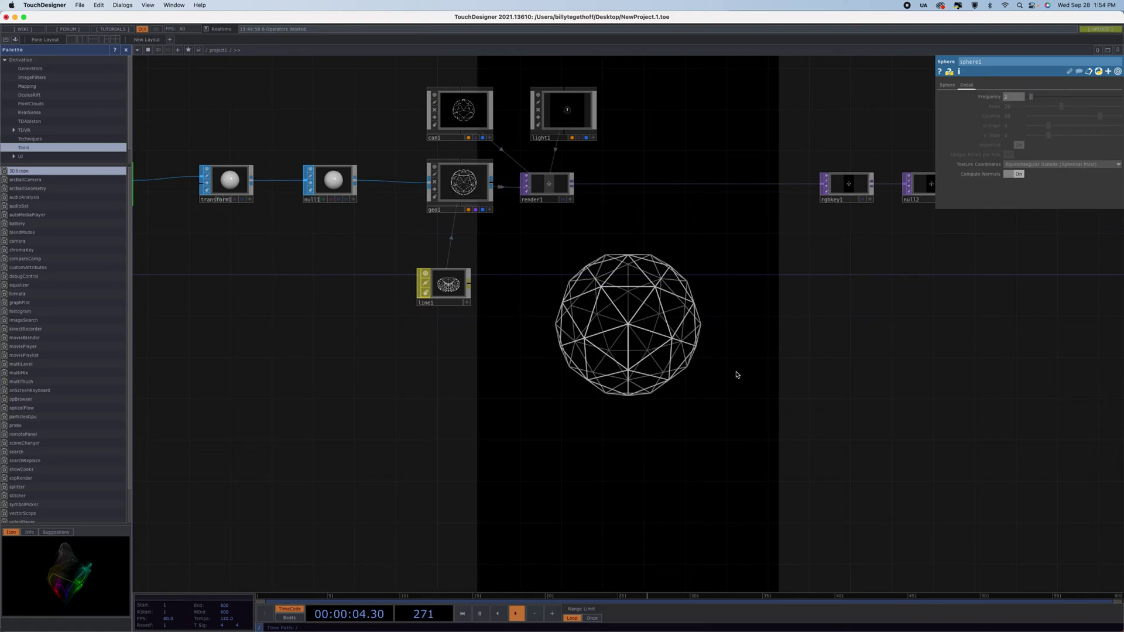
# - Raise the Transform SOP's uniform scale to about 6
pyautogui.click(225, 188)
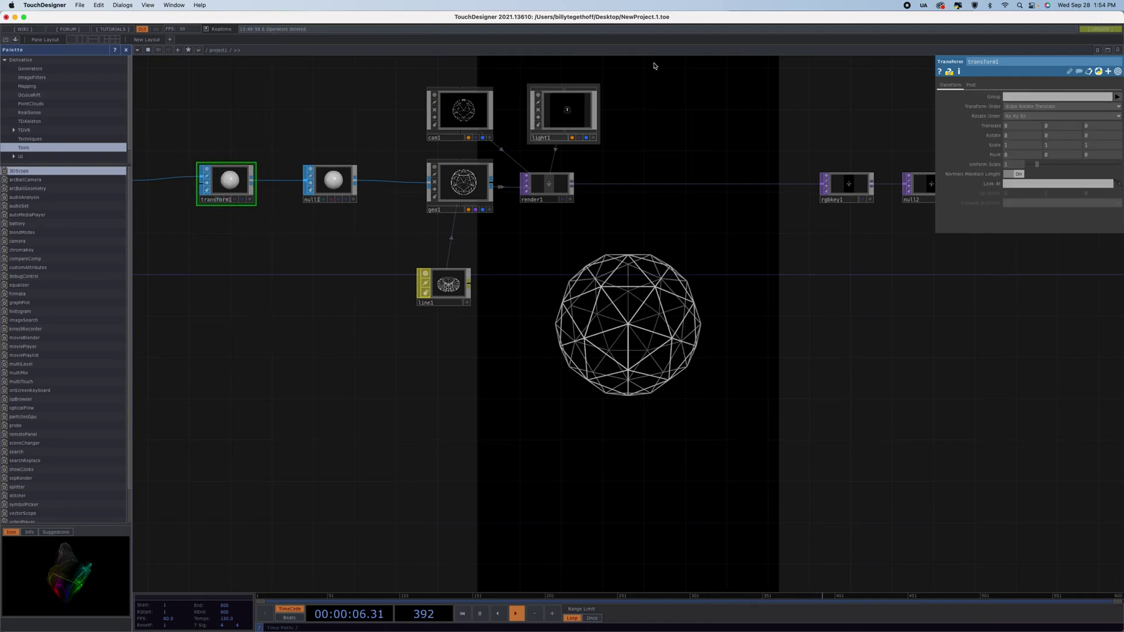
pyautogui.moveTo(1037, 164); pyautogui.dragTo(1087, 163)
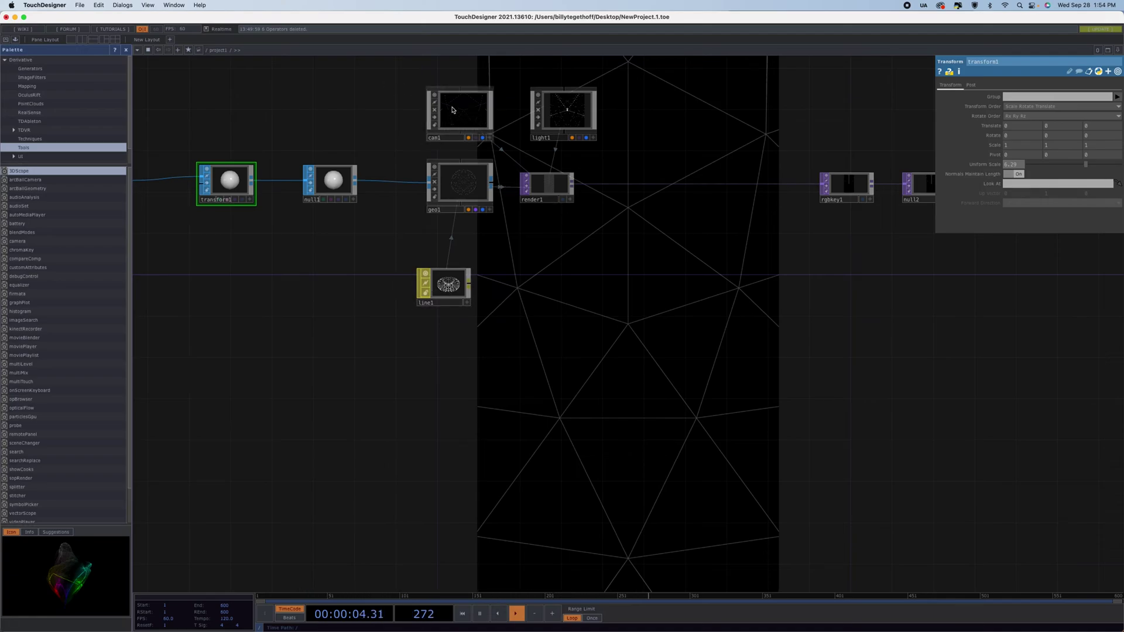
pyautogui.scroll(-3, 386, 248)
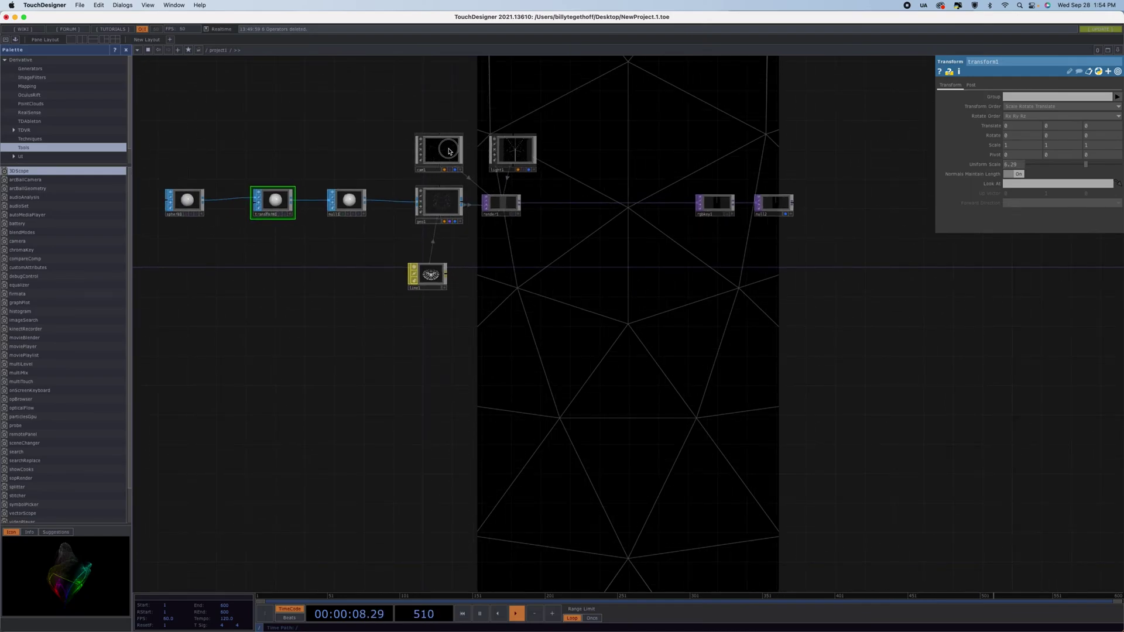
pyautogui.click(412, 170)
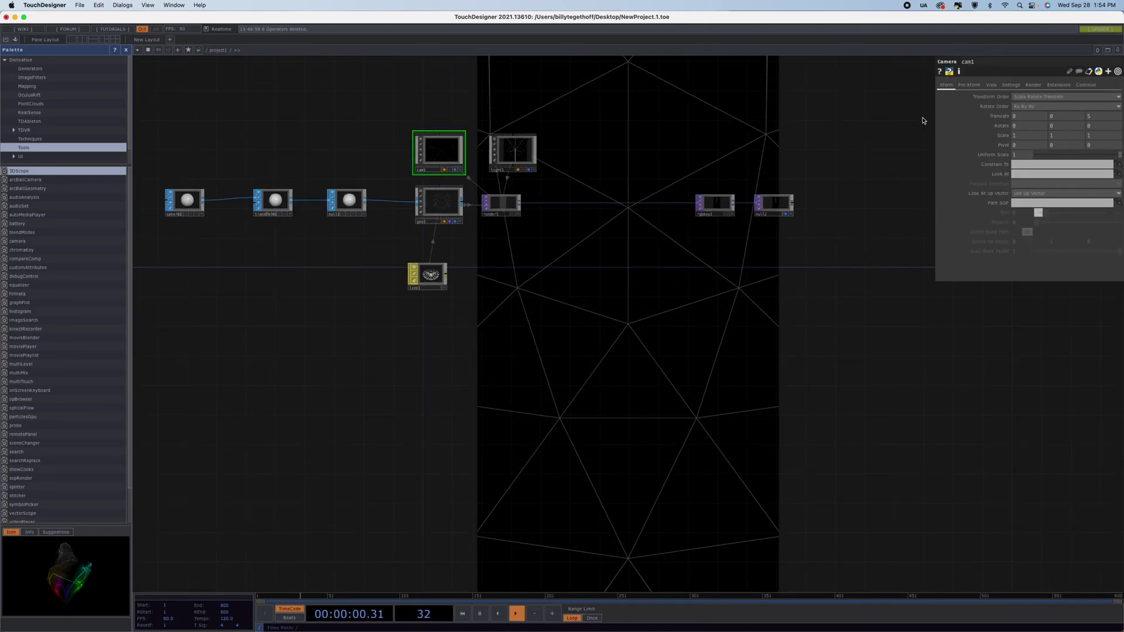
pyautogui.click(990, 85)
pyautogui.click(945, 86)
pyautogui.moveTo(1093, 120); pyautogui.dragTo(1065, 94, button='middle')
pyautogui.click(192, 193)
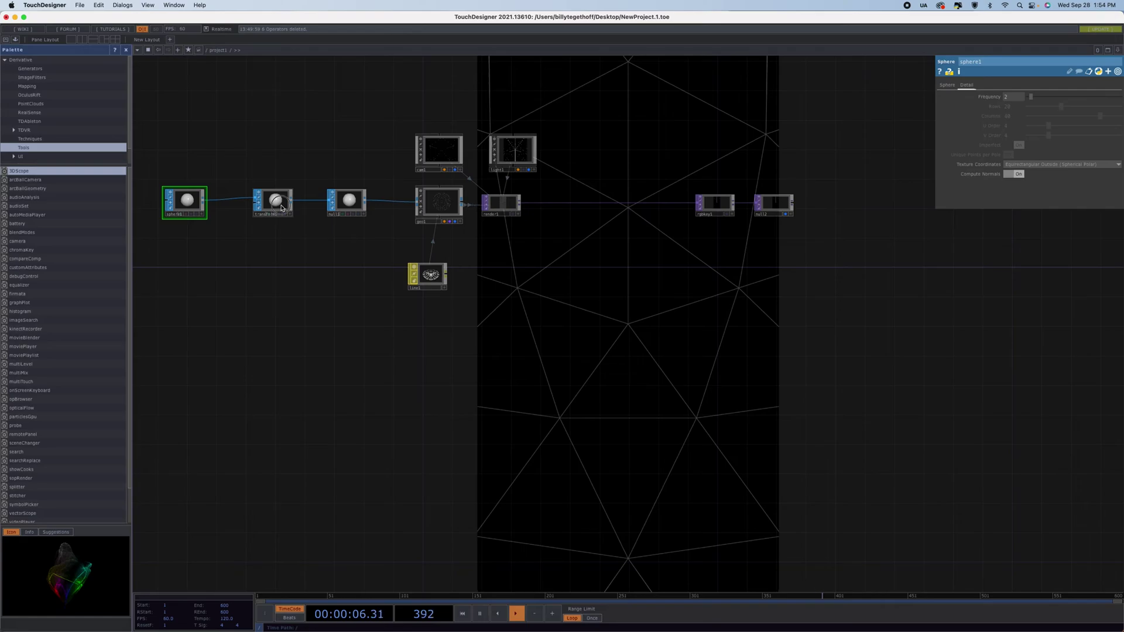
# - Enlarge the sphere by setting the Transform SOP's uniform scale to 14
pyautogui.click(282, 201)
pyautogui.moveTo(1087, 164); pyautogui.dragTo(1119, 165)
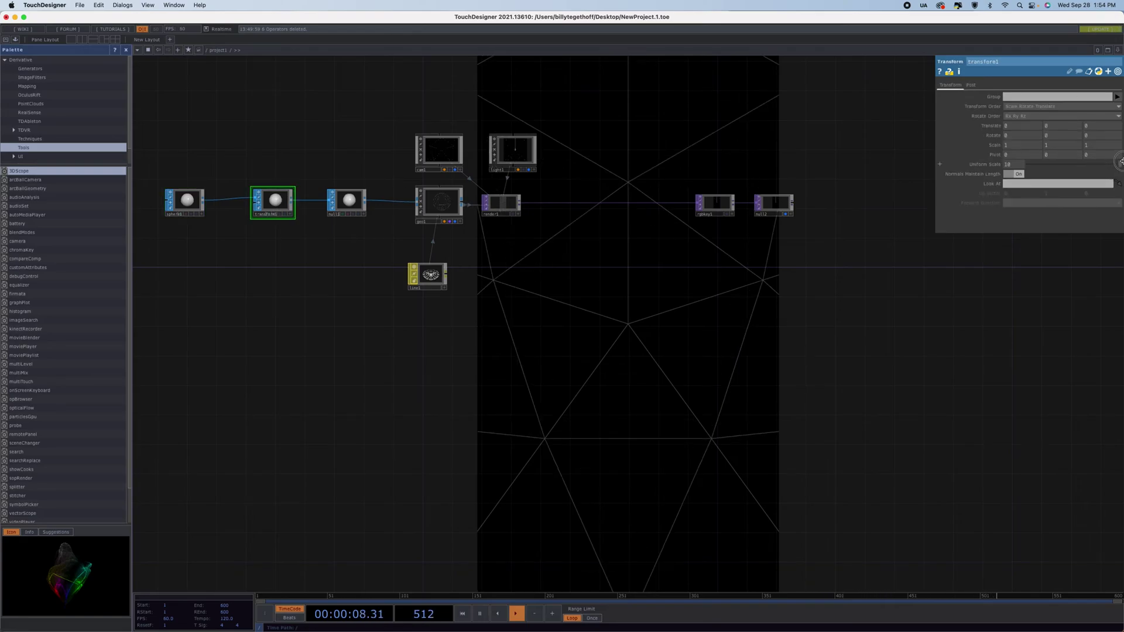
pyautogui.click(977, 167)
pyautogui.moveTo(977, 167)
pyautogui.mouseDown(button='middle')
pyautogui.moveTo(976, 154)
pyautogui.moveTo(1117, 181)
pyautogui.moveTo(1074, 183)
pyautogui.mouseUp(button='middle')
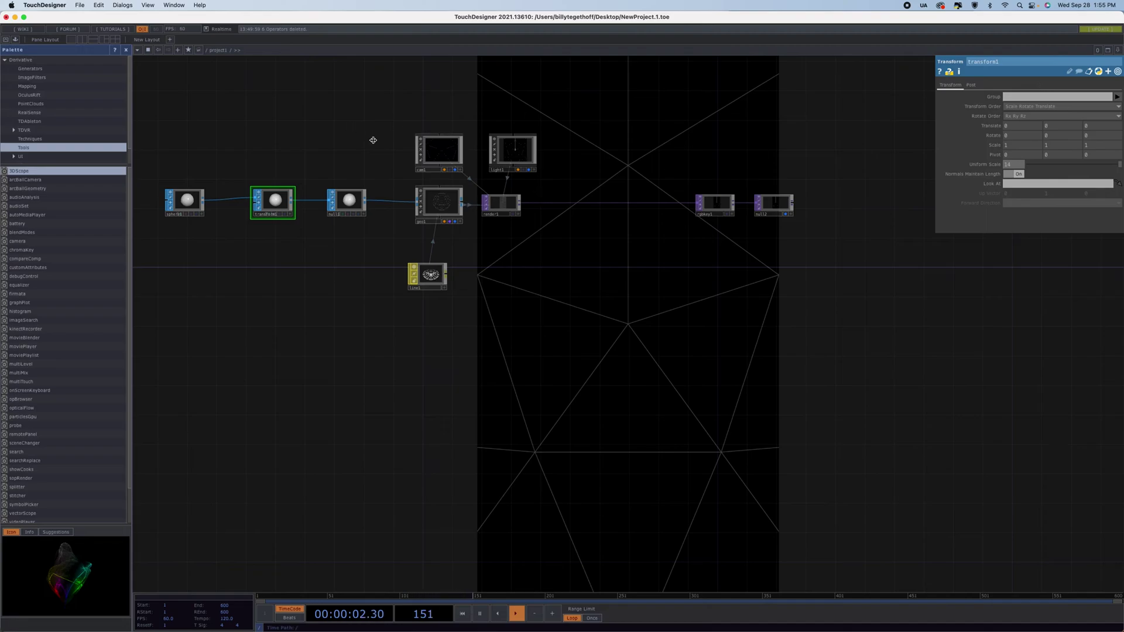
# - Widen the camera's view by setting its FOV angle to 200
pyautogui.click(451, 145)
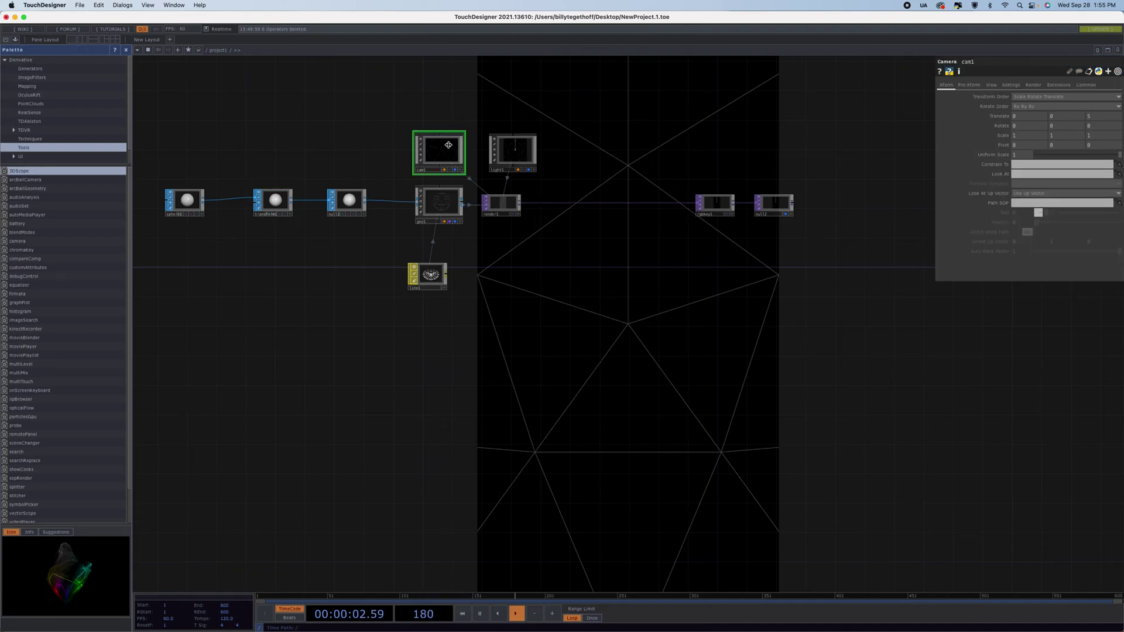
pyautogui.click(991, 84)
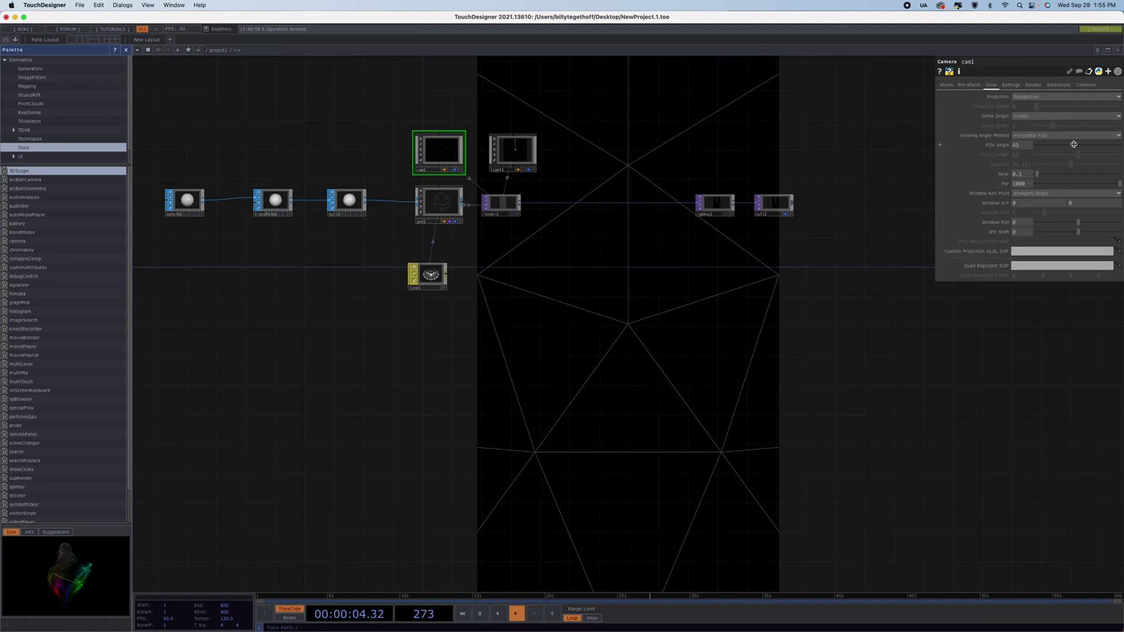
pyautogui.moveTo(1074, 144); pyautogui.dragTo(1094, 144)
pyautogui.moveTo(1104, 143); pyautogui.dragTo(1119, 144)
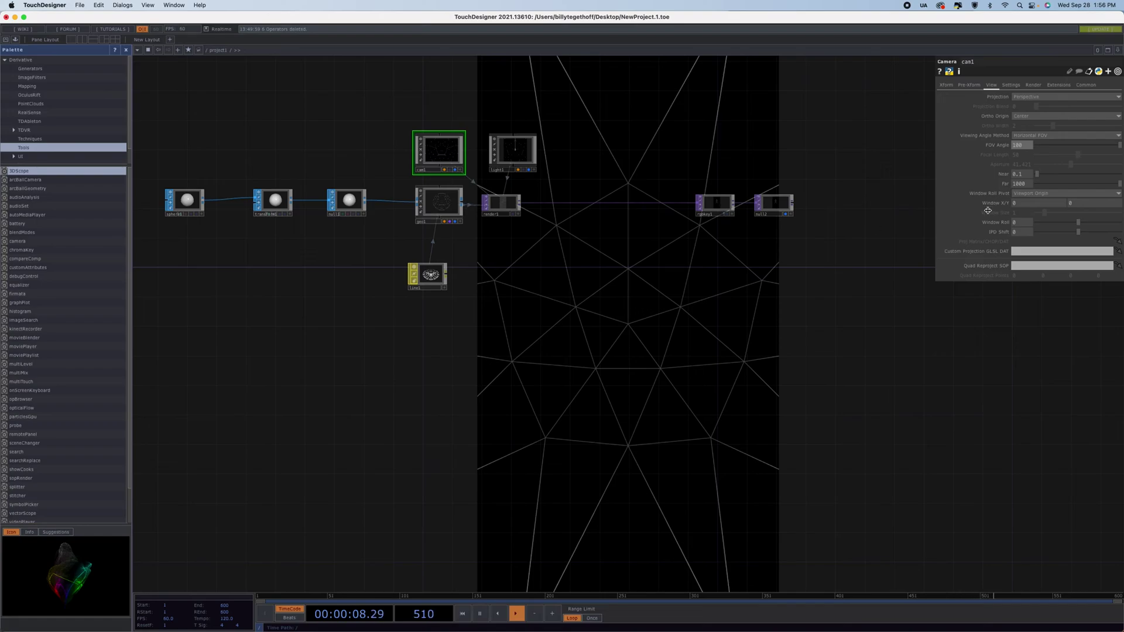
pyautogui.moveTo(1002, 144)
pyautogui.mouseDown(button='middle')
pyautogui.moveTo(1002, 127)
pyautogui.moveTo(1120, 139)
pyautogui.moveTo(1115, 235)
pyautogui.moveTo(929, 240)
pyautogui.moveTo(1120, 236)
pyautogui.moveTo(1120, 317)
pyautogui.moveTo(600, 311)
pyautogui.moveTo(1, 273)
pyautogui.moveTo(3, 141)
pyautogui.moveTo(3, 155)
pyautogui.moveTo(1001, 135)
pyautogui.mouseUp(button='middle')
pyautogui.click(1027, 145)
pyautogui.write('200')
pyautogui.press('Return')
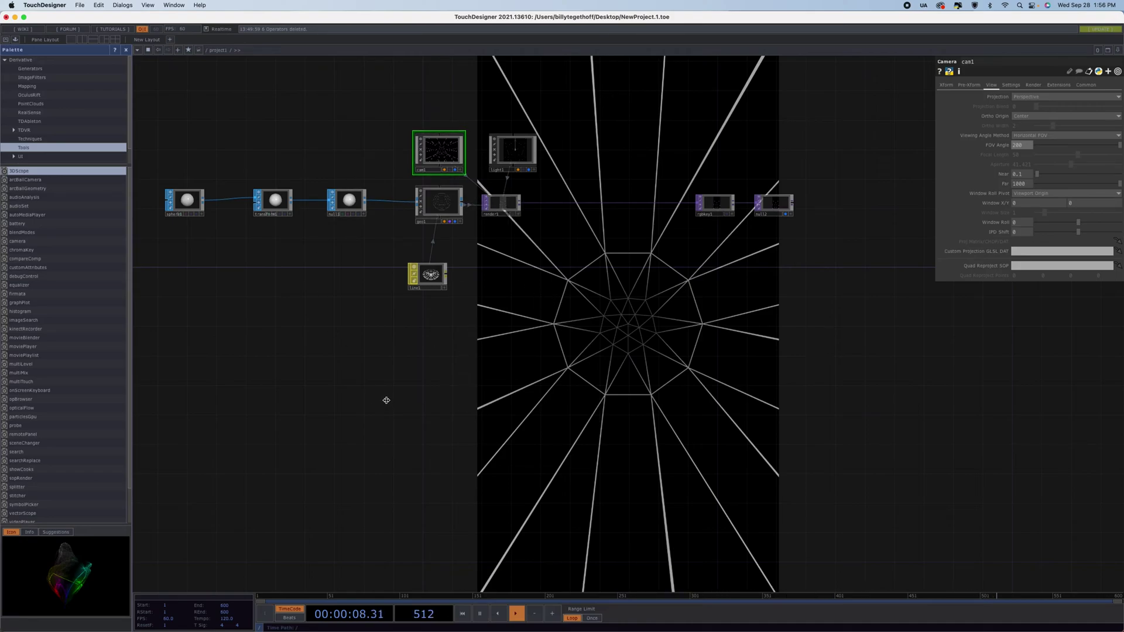
# - Add a Timeline CHOP in the empty area below the sphere chain and turn on its Range End channel
pyautogui.press('Tab')
pyautogui.click(305, 296)
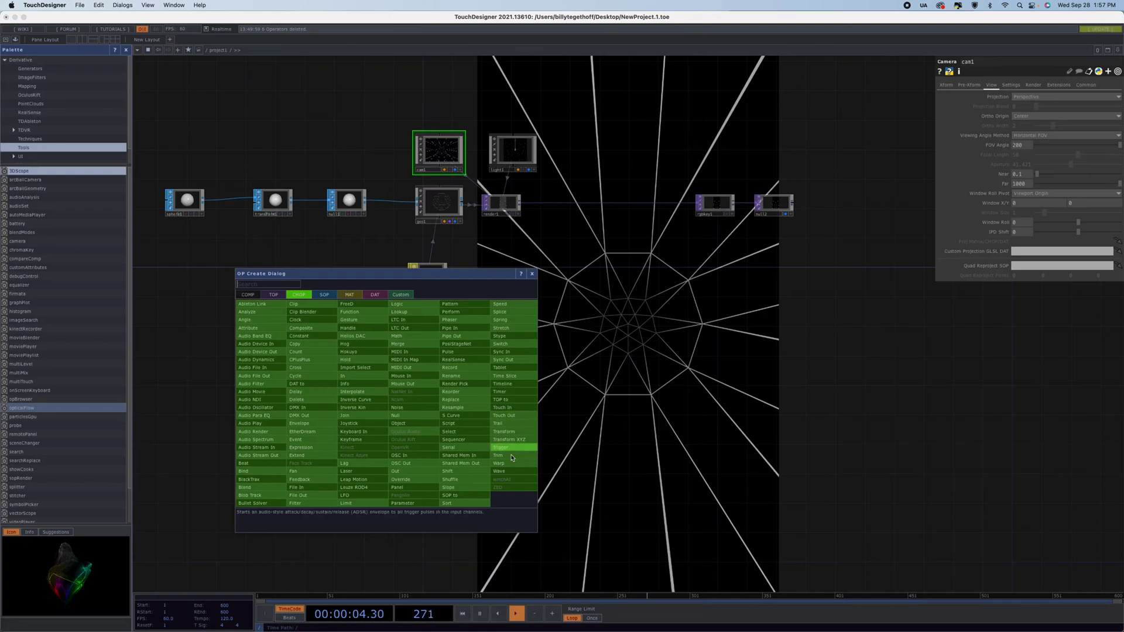
pyautogui.click(512, 385)
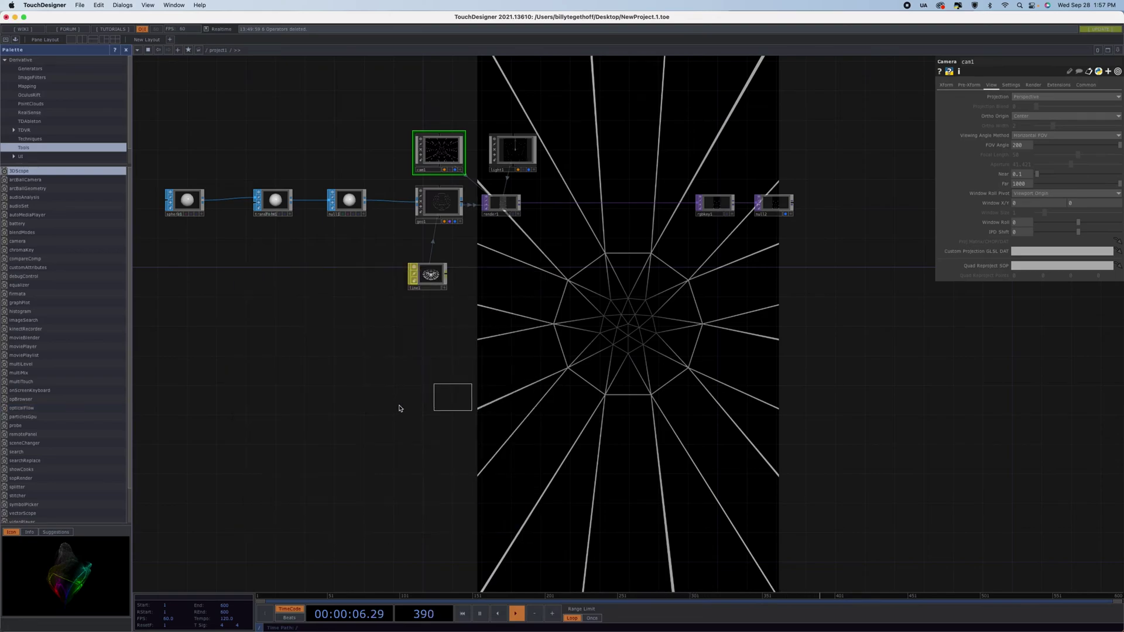
pyautogui.click(232, 408)
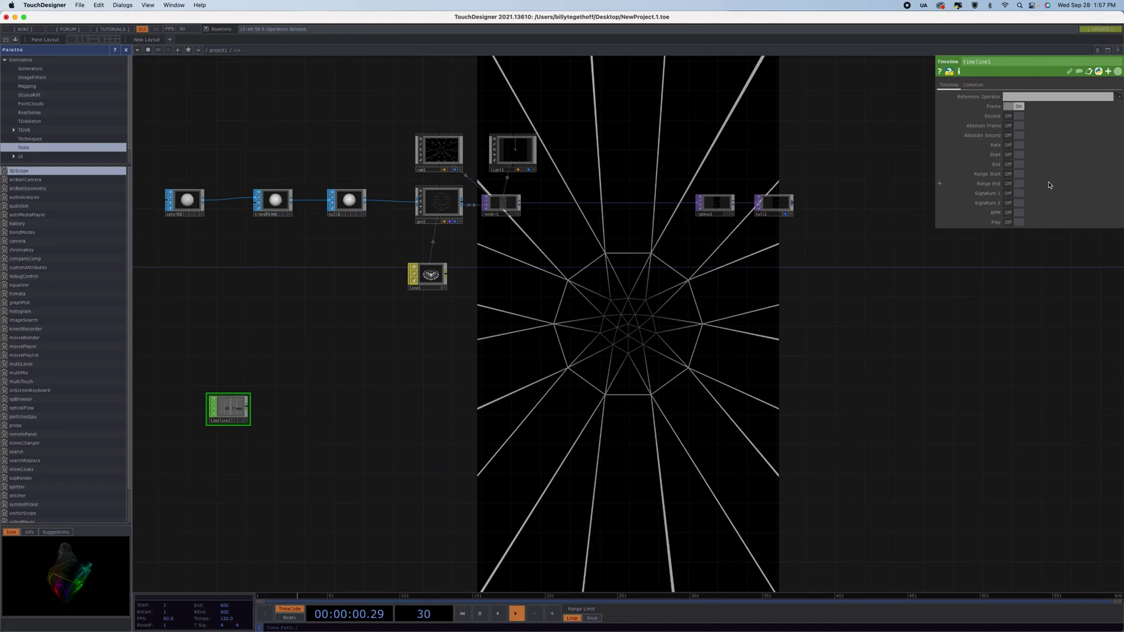
pyautogui.click(1018, 184)
# - Attach a Math CHOP to the Timeline CHOP's output, set its Combine Channels to Divide and align it with the timeline node
pyautogui.moveTo(253, 411); pyautogui.dragTo(337, 409)
pyautogui.click(337, 409)
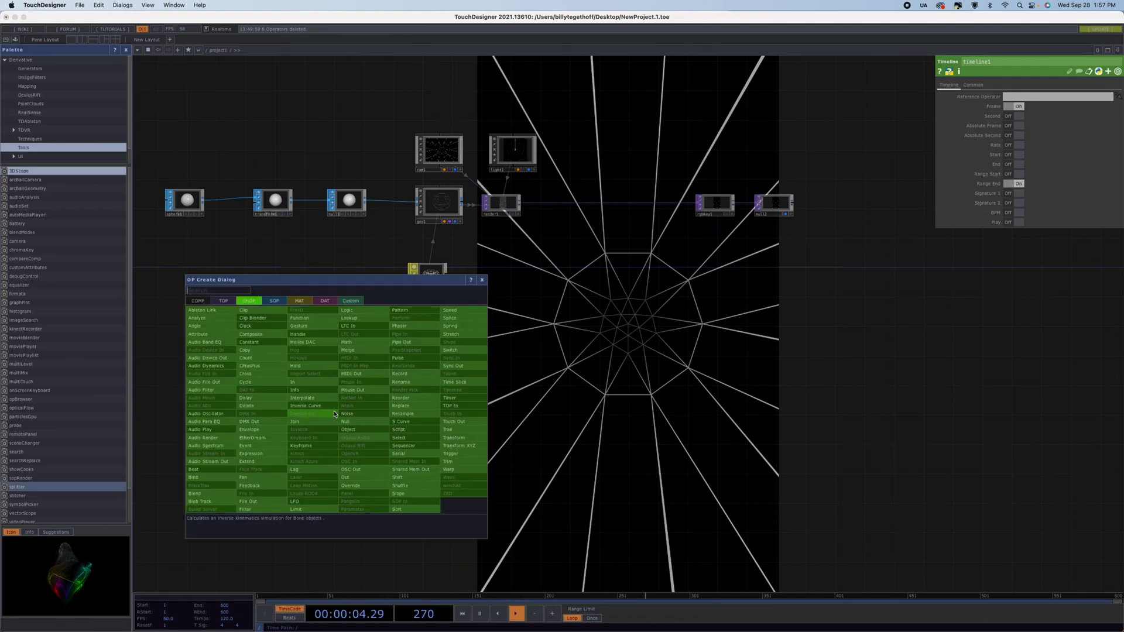
pyautogui.click(359, 347)
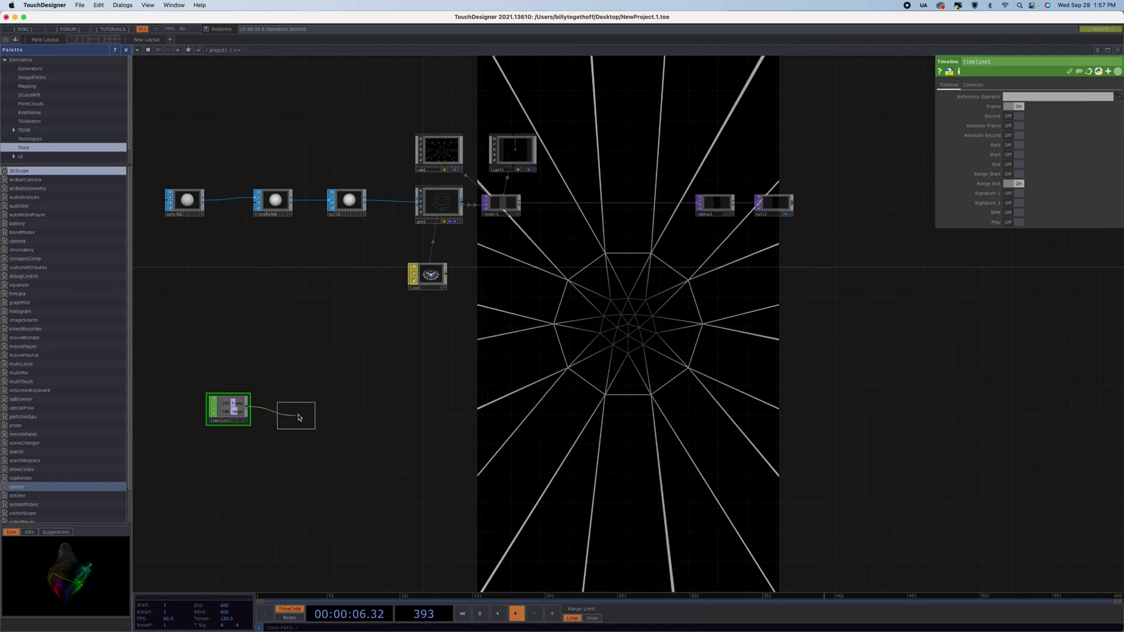
pyautogui.click(293, 403)
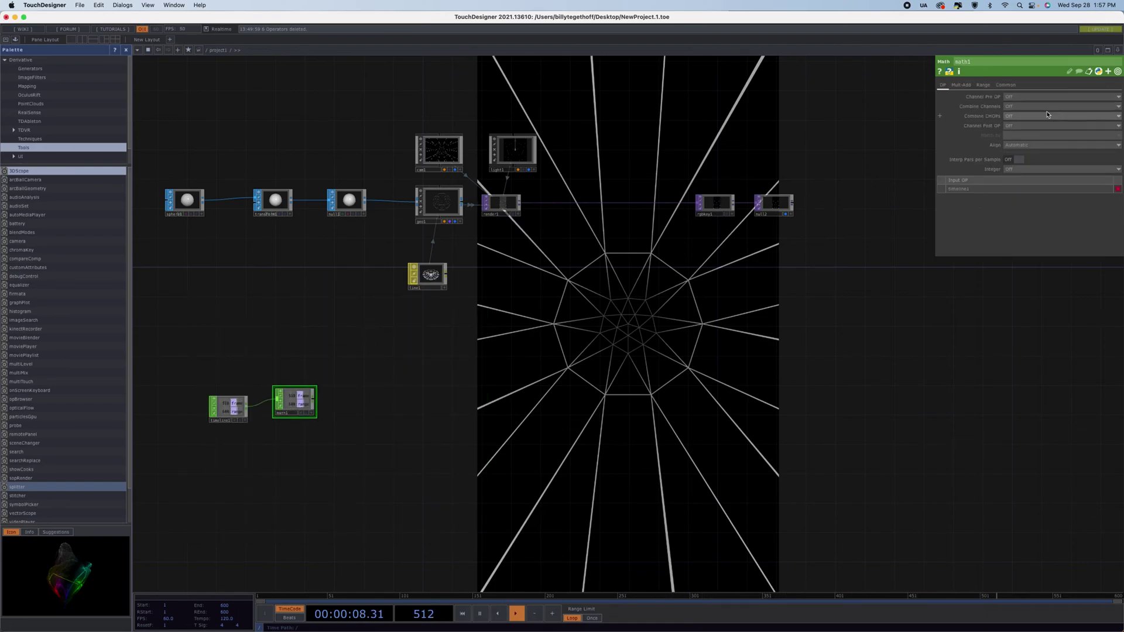
pyautogui.click(1017, 116)
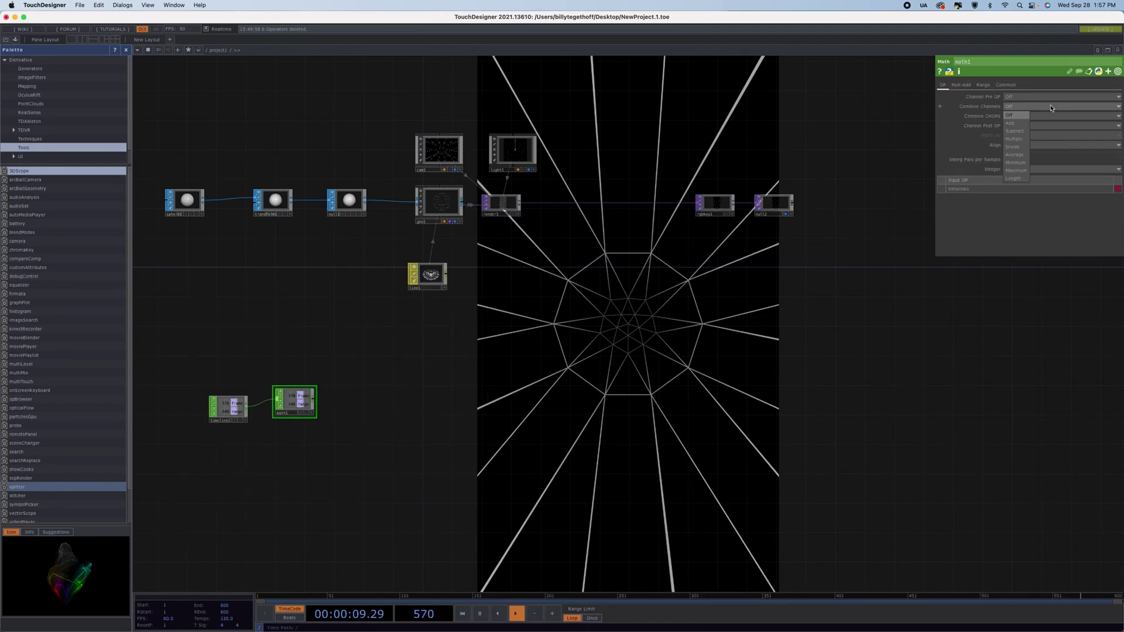
pyautogui.click(1014, 147)
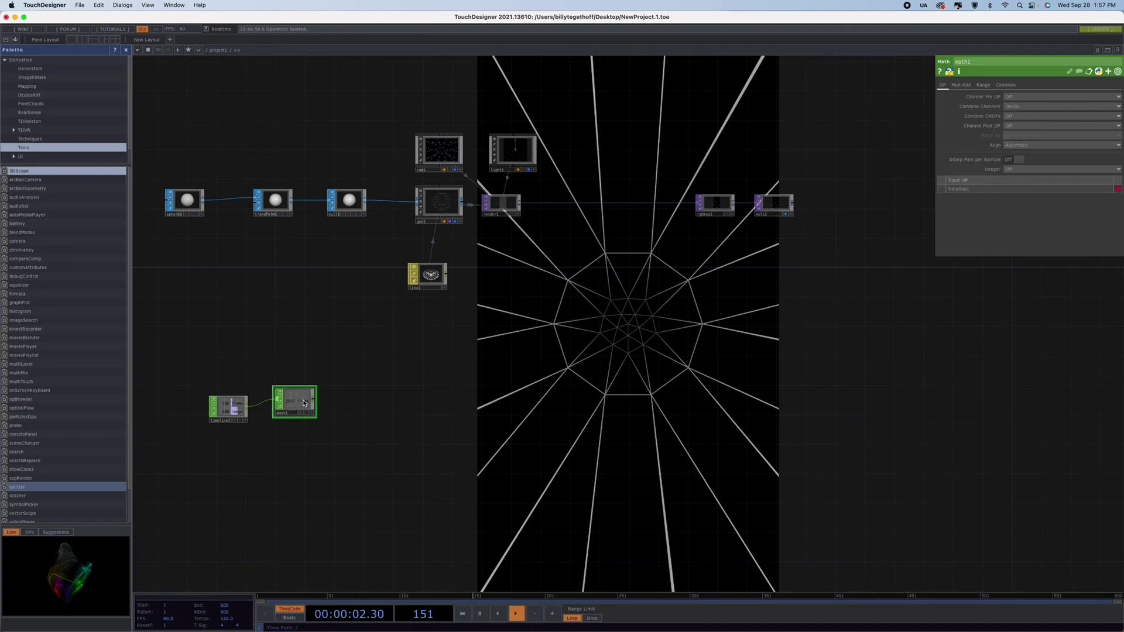
pyautogui.moveTo(301, 407); pyautogui.dragTo(300, 414)
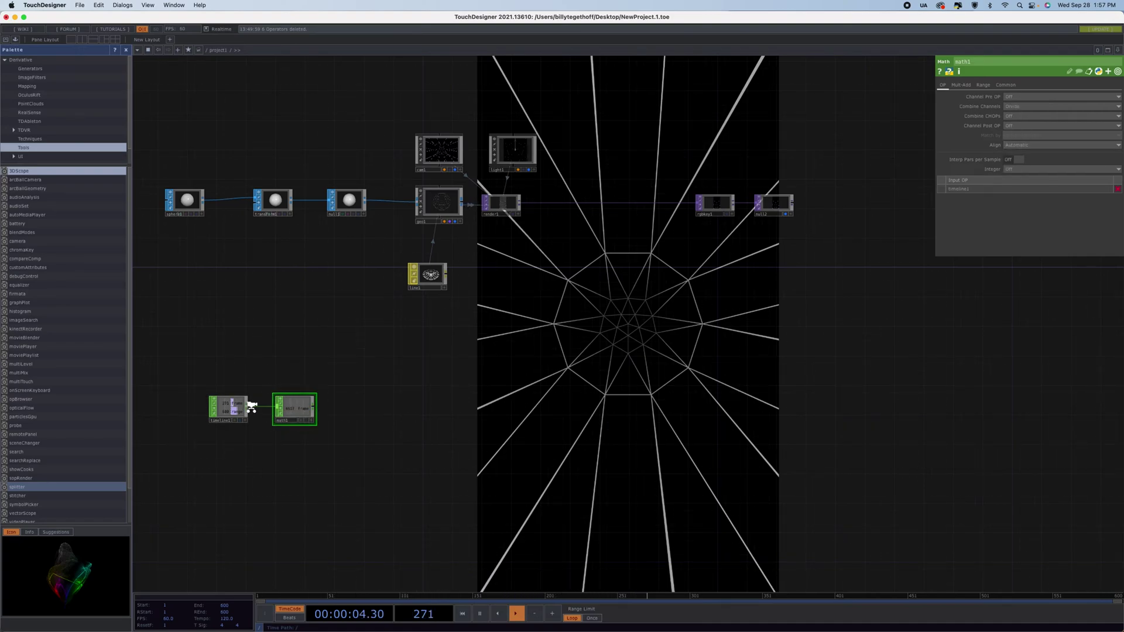
# - Attach a Lookup CHOP to the output of the Math CHOP that divides the timeline channels
pyautogui.scroll(5, 249, 404)
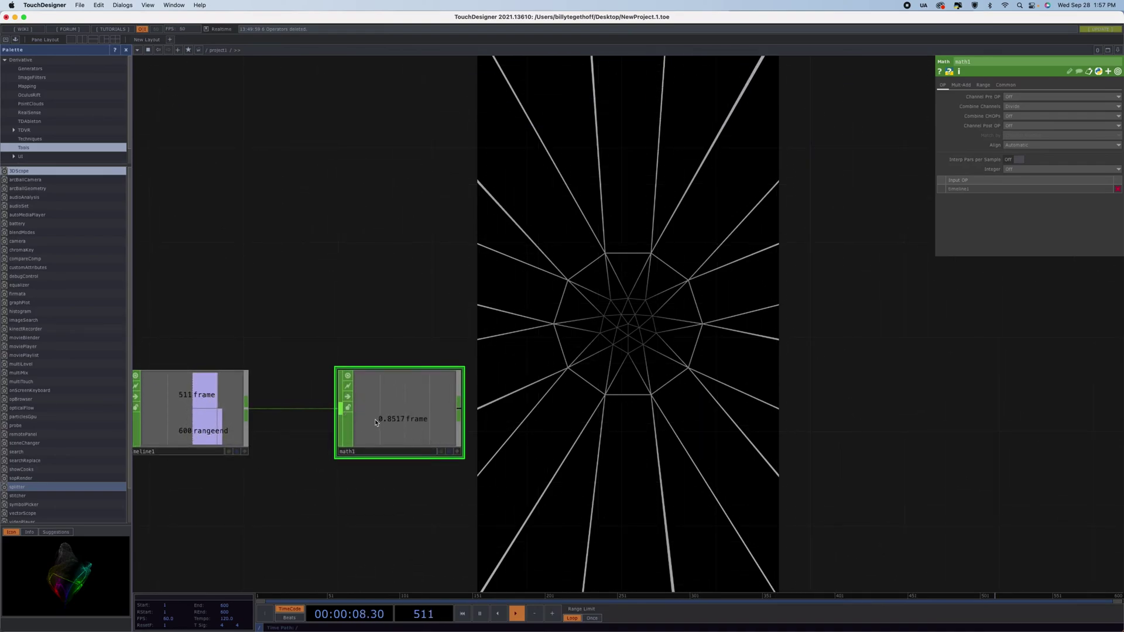
pyautogui.scroll(-2, 509, 453)
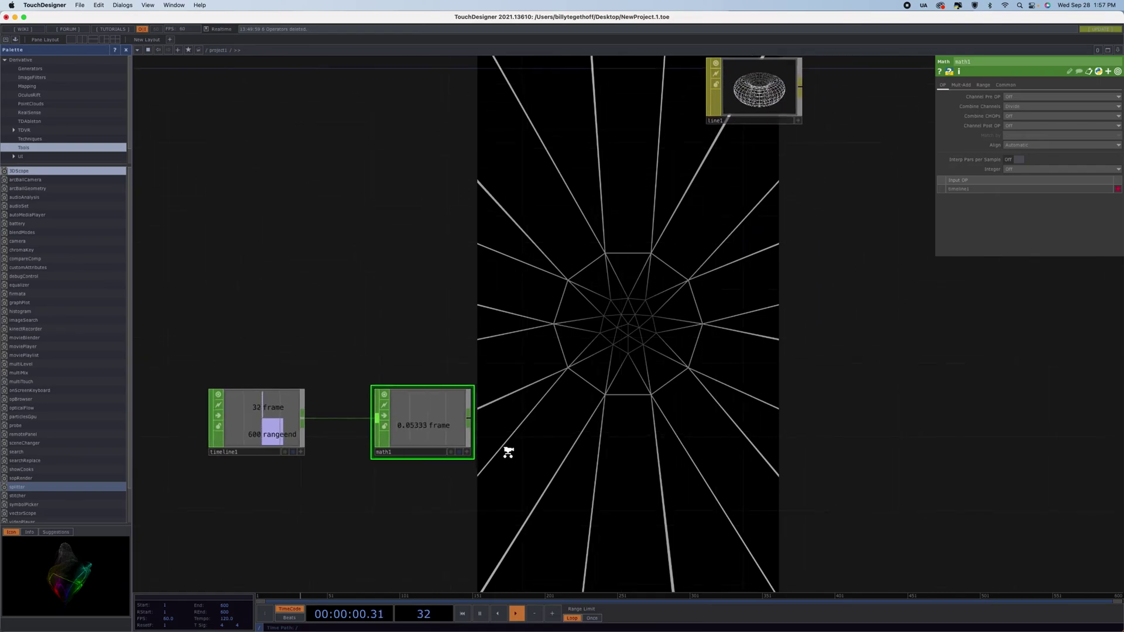
pyautogui.press('Tab')
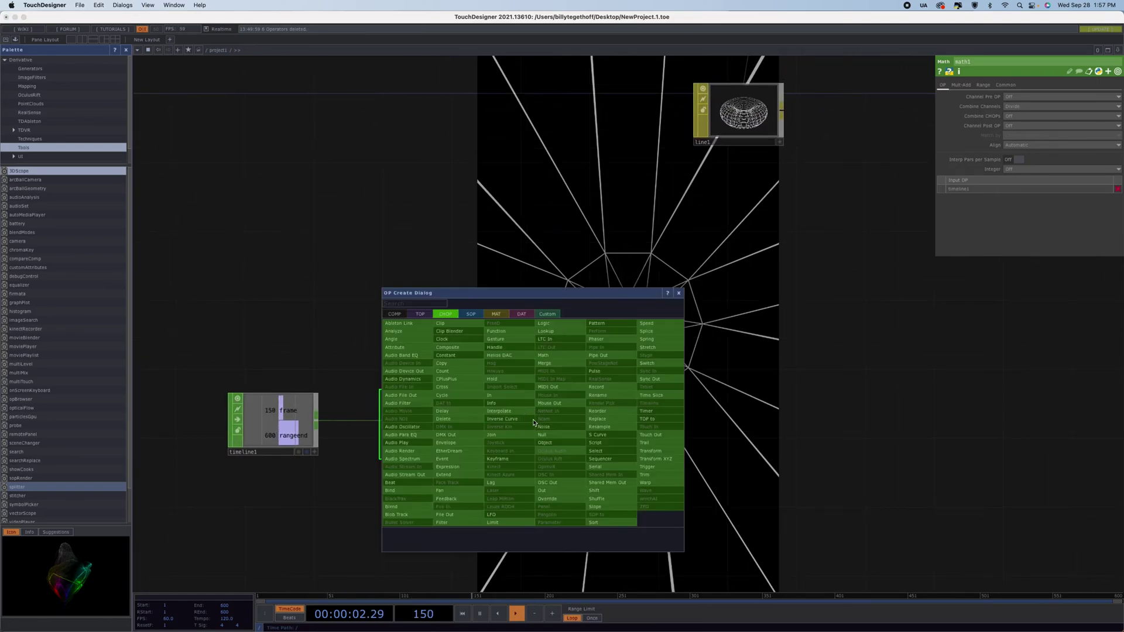
pyautogui.click(547, 331)
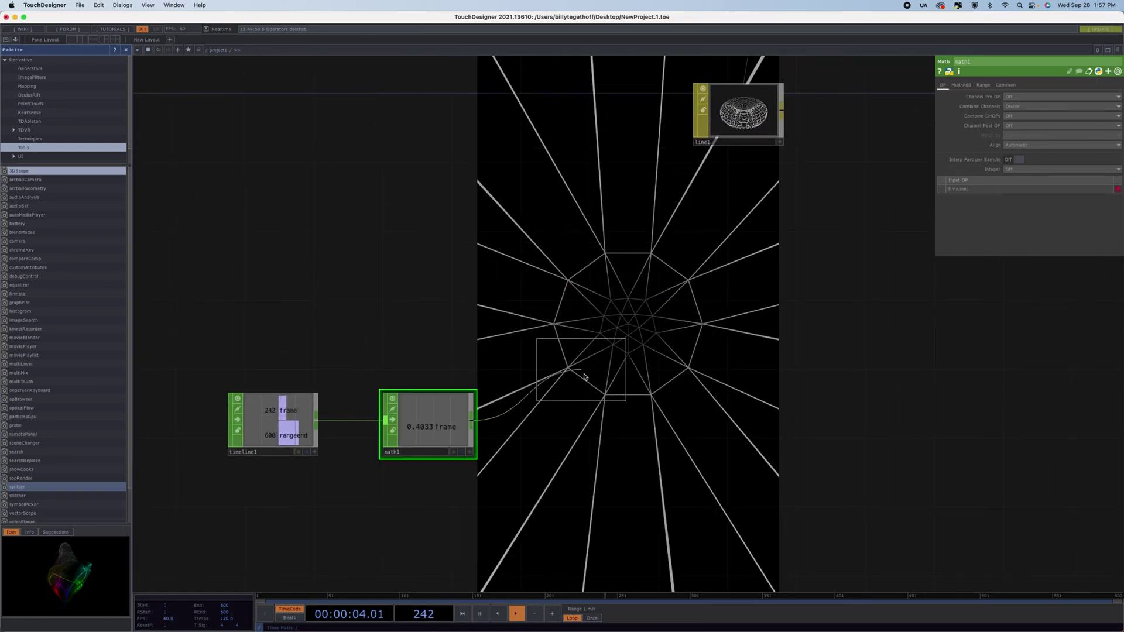
pyautogui.click(597, 422)
# - Add a Pattern CHOP below the Timeline CHOP, duplicate it beneath, and set the copy's type to Cosine
pyautogui.scroll(-2, 501, 404)
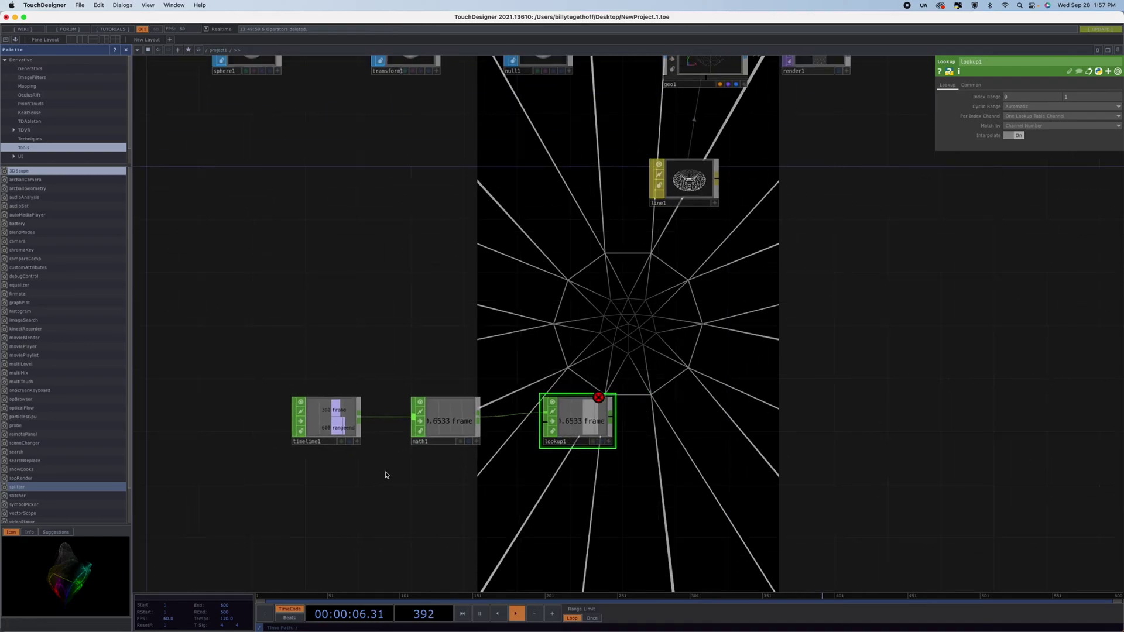
pyautogui.press('Tab')
pyautogui.click(472, 379)
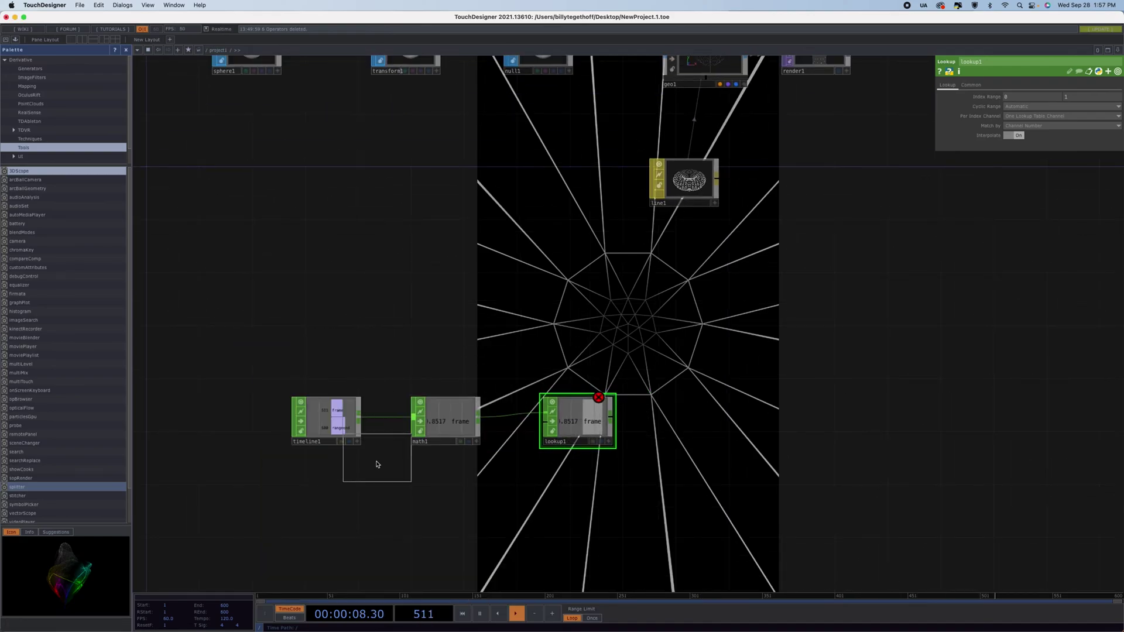
pyautogui.click(325, 491)
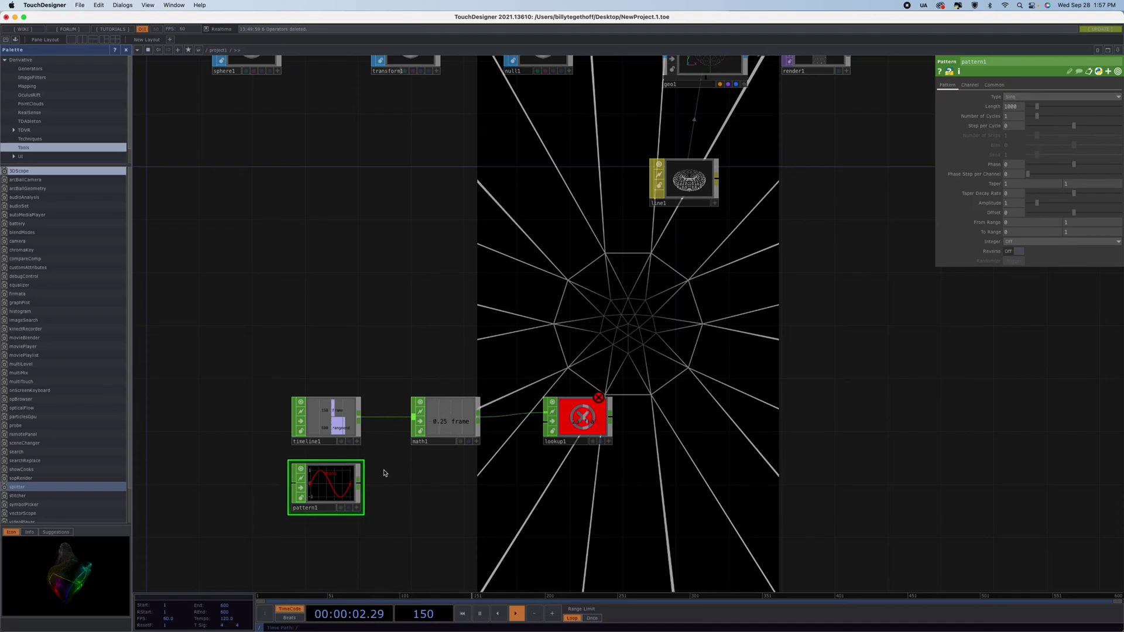
pyautogui.hotkey('ctrl', 'v')
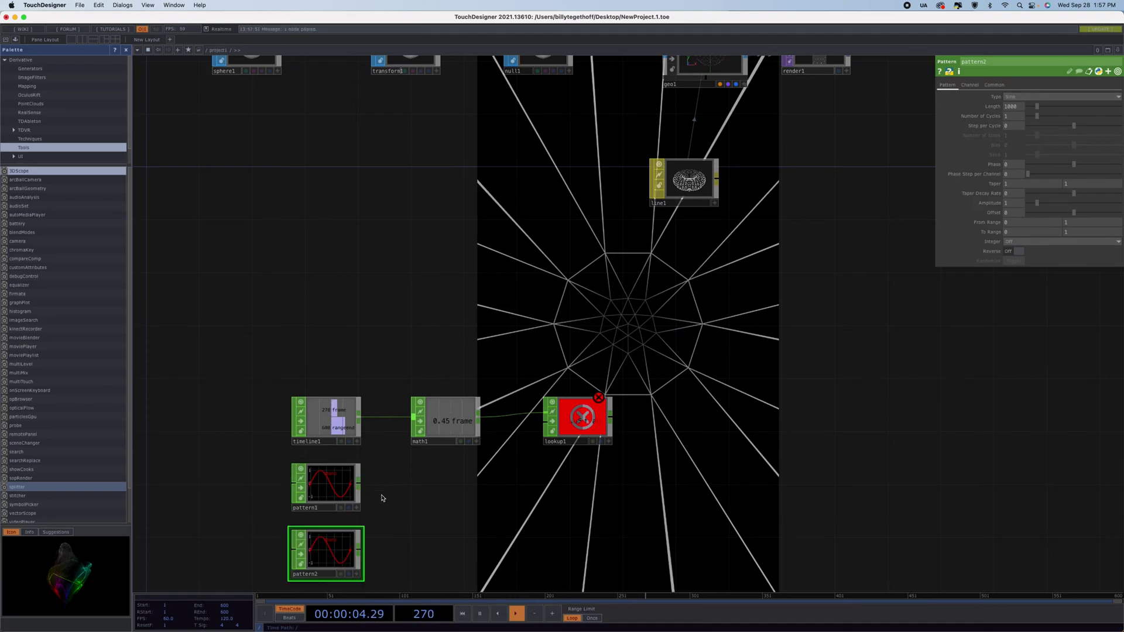
pyautogui.click(1022, 97)
pyautogui.click(1022, 123)
# - Combine both Pattern CHOPs in a new Merge CHOP and wire its output into the Lookup CHOP's second input
pyautogui.click(359, 486)
pyautogui.click(403, 482)
pyautogui.write('merg')
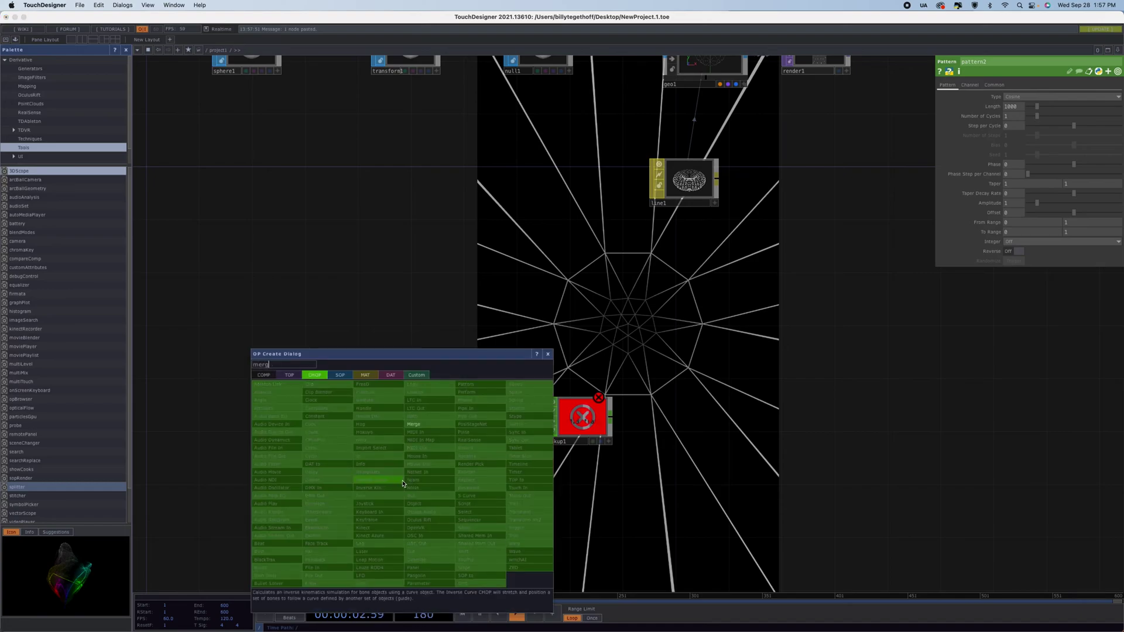
pyautogui.click(414, 424)
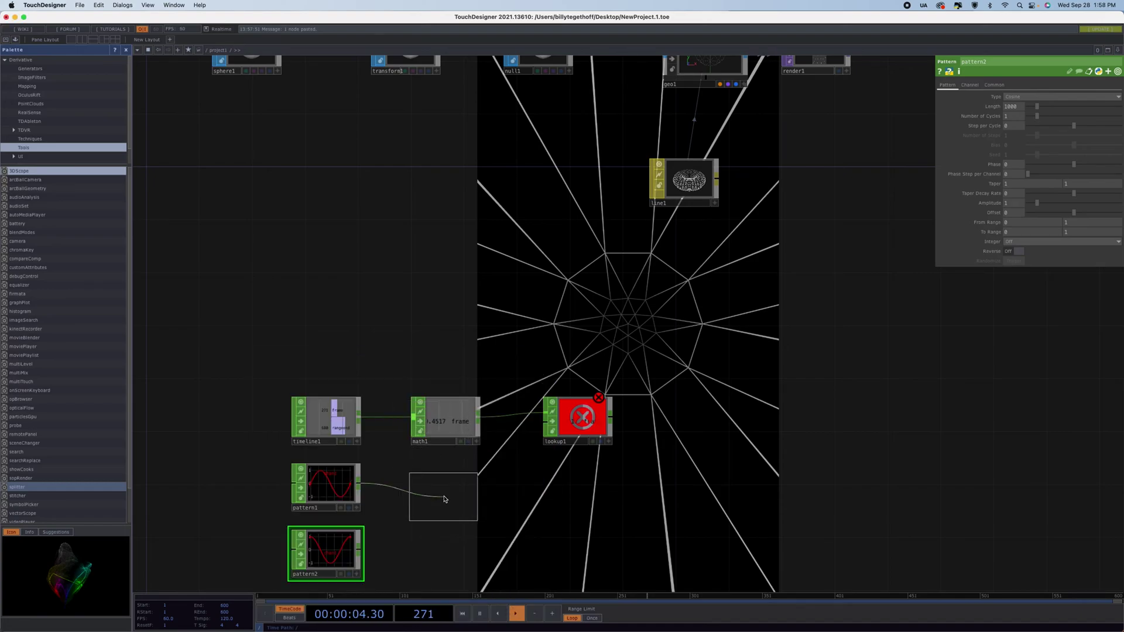
pyautogui.click(451, 489)
pyautogui.click(358, 552)
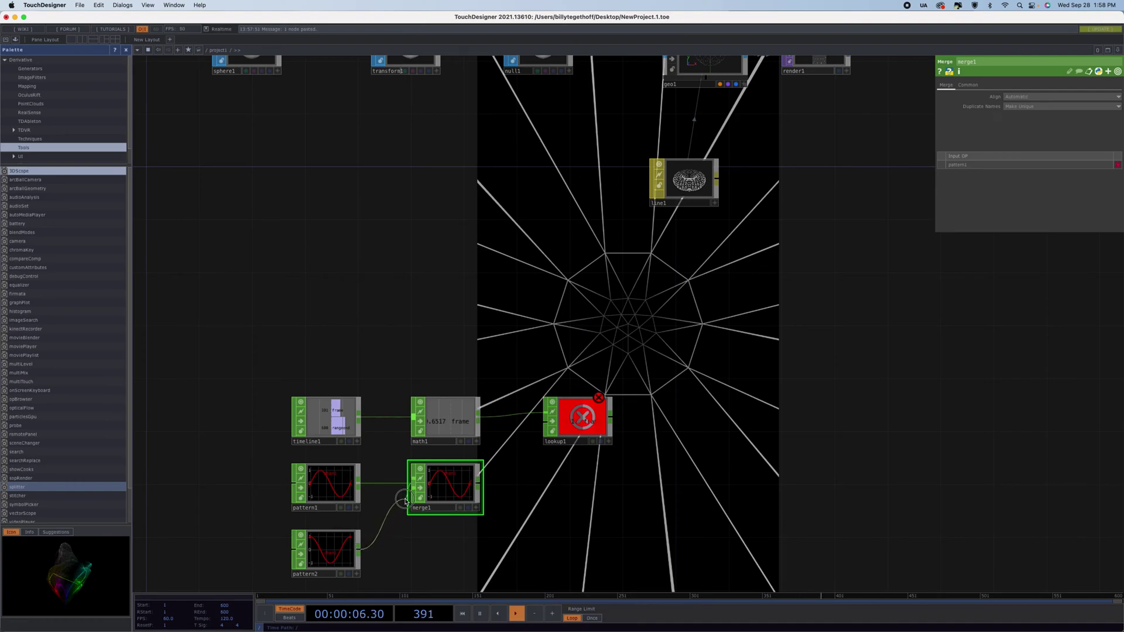
pyautogui.click(428, 492)
pyautogui.click(477, 487)
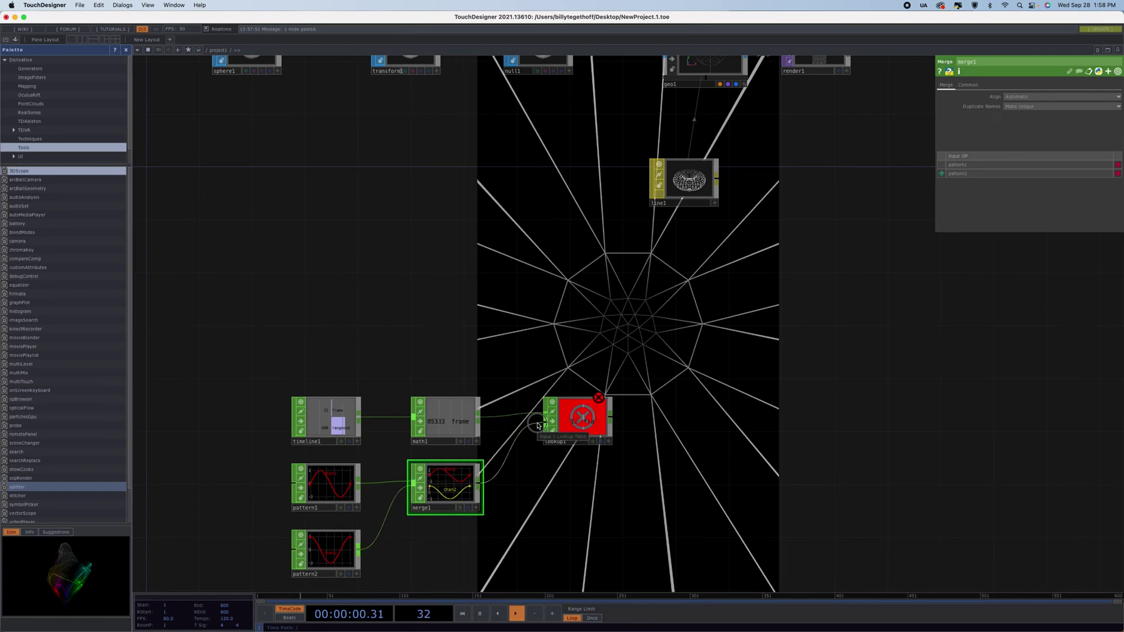
pyautogui.click(538, 425)
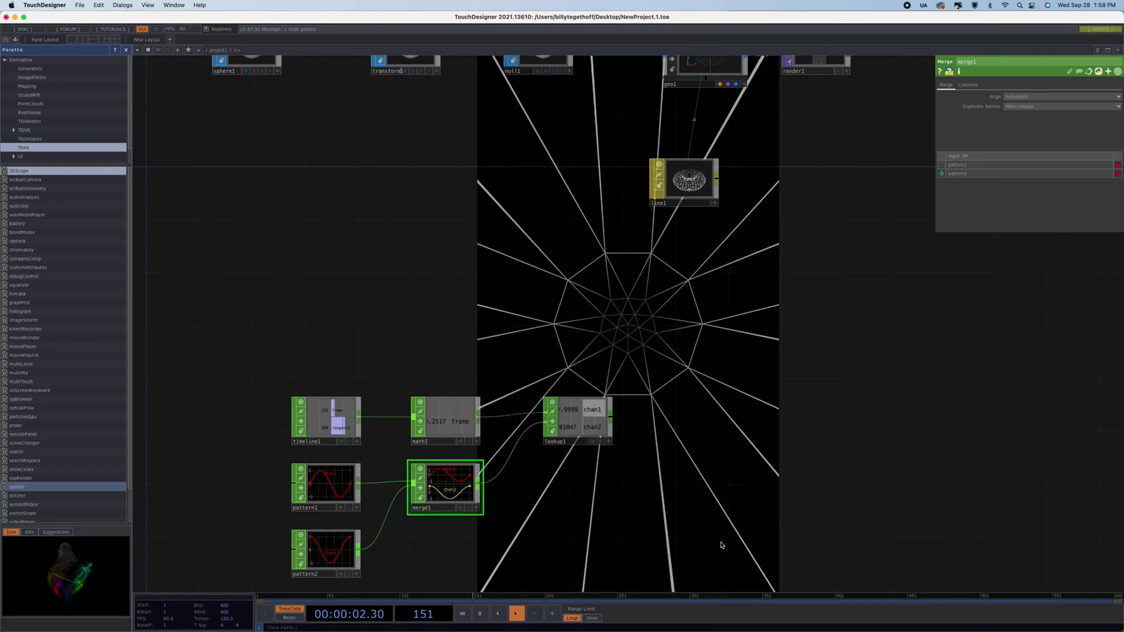
# - Select the camera and stop the timeline at frame 1
pyautogui.scroll(-3, 648, 502)
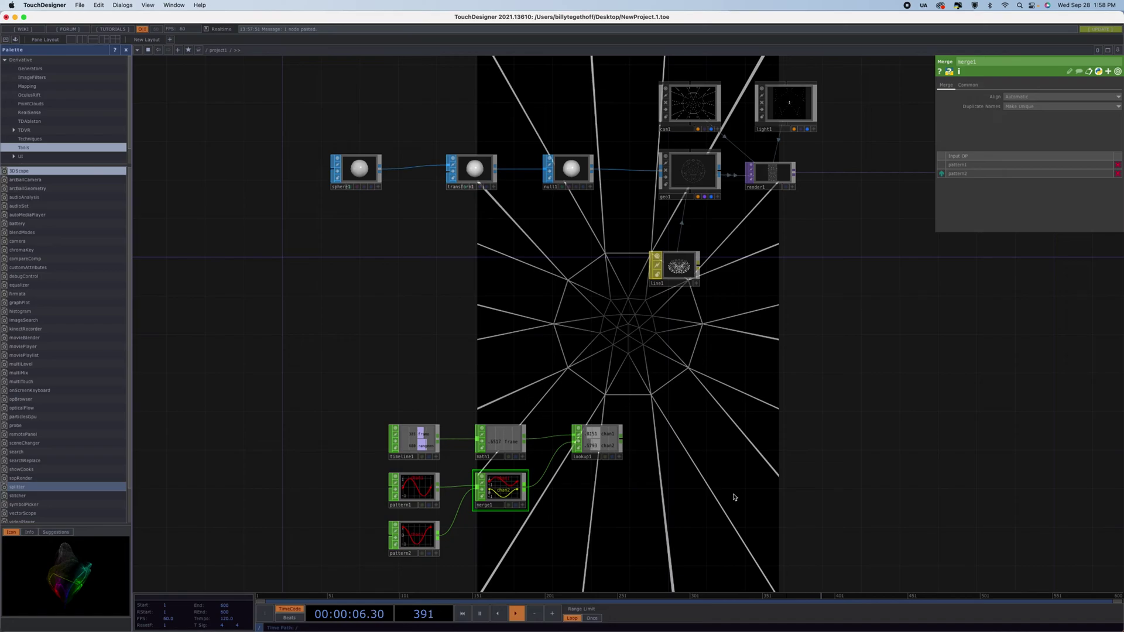
pyautogui.hscroll(5, 637, 524)
pyautogui.scroll(2, 637, 524)
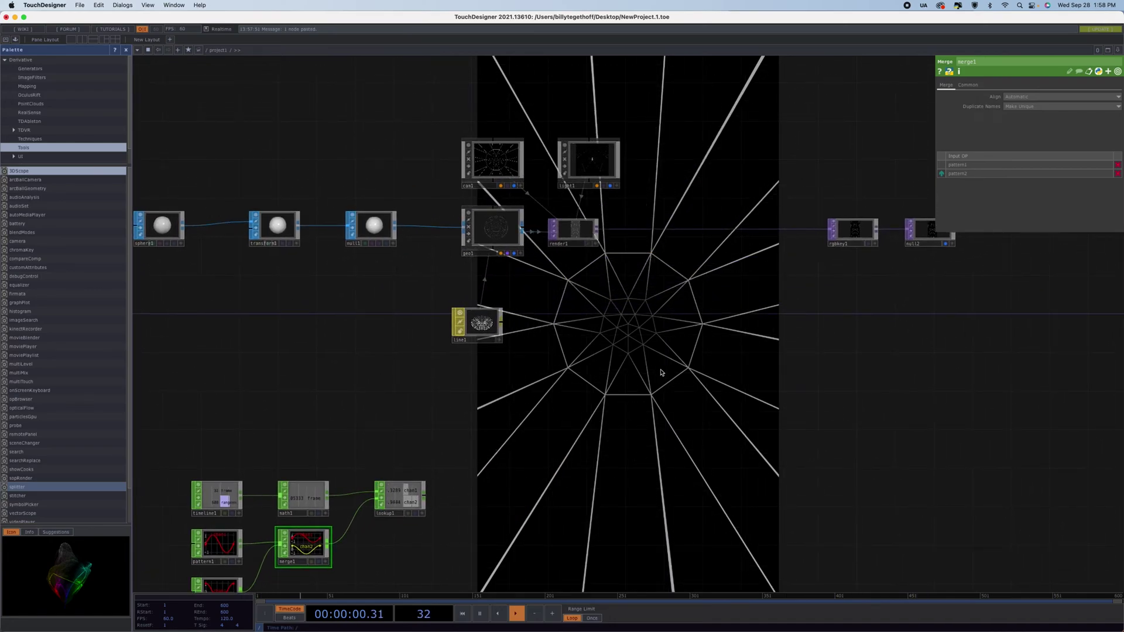
pyautogui.click(494, 154)
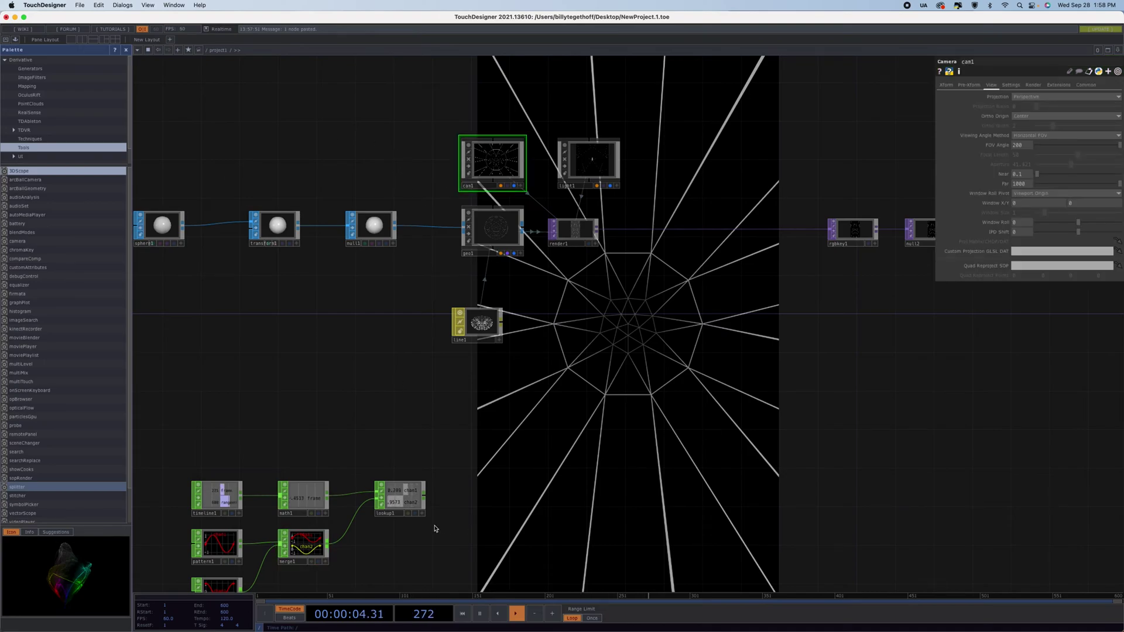
pyautogui.click(463, 613)
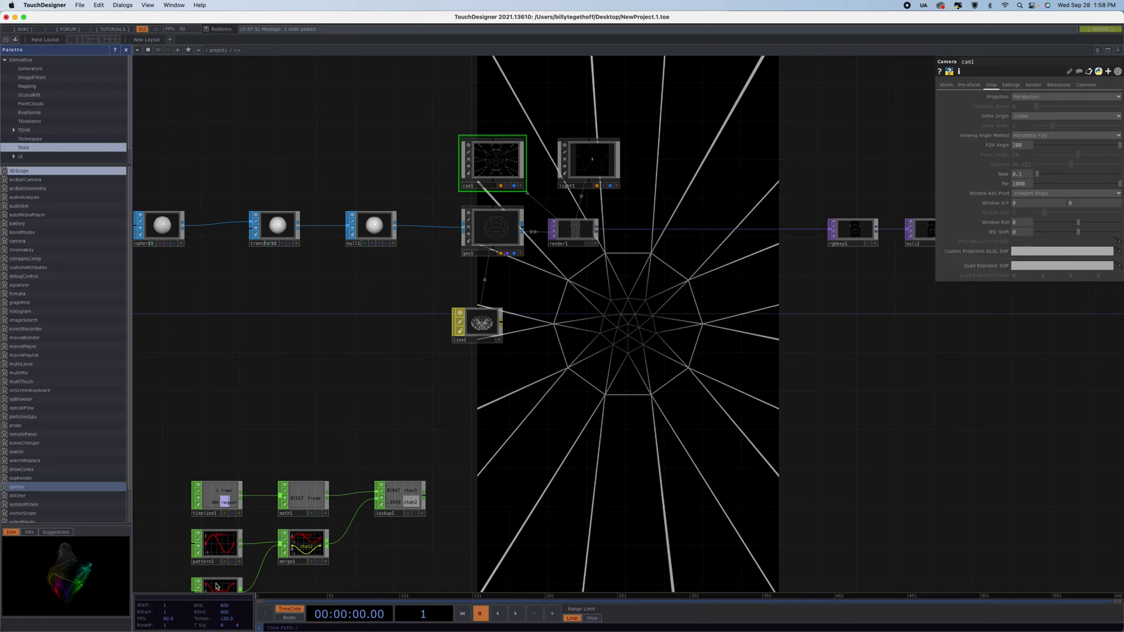
# - Attach a Math CHOP to the Lookup CHOP's output, leaving room for another node between them
pyautogui.scroll(-3, 196, 571)
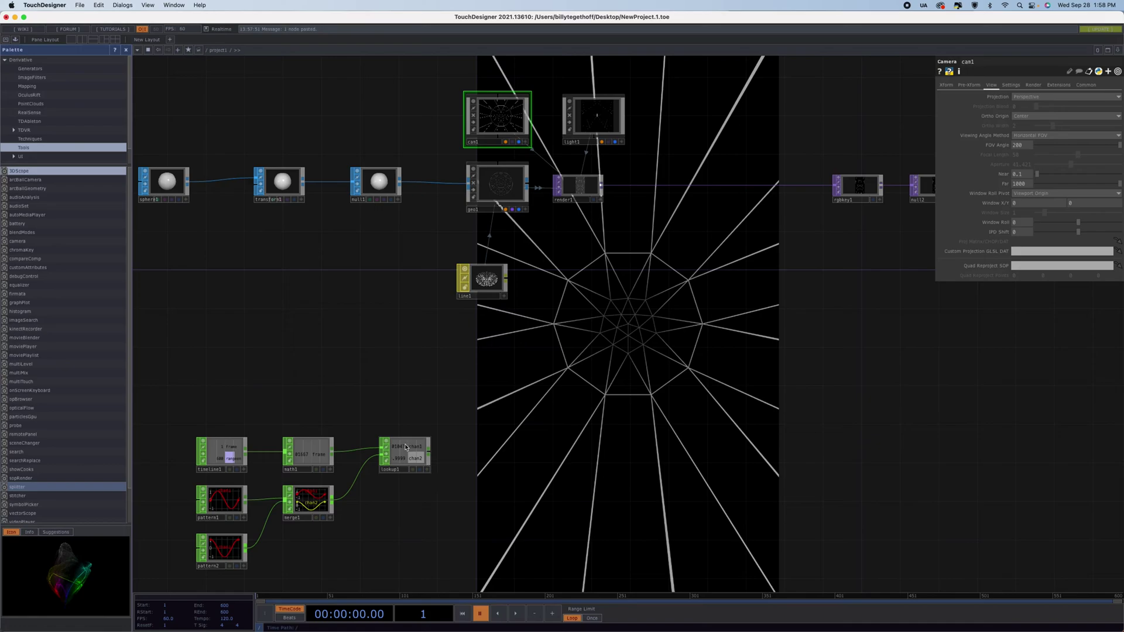
pyautogui.click(427, 471)
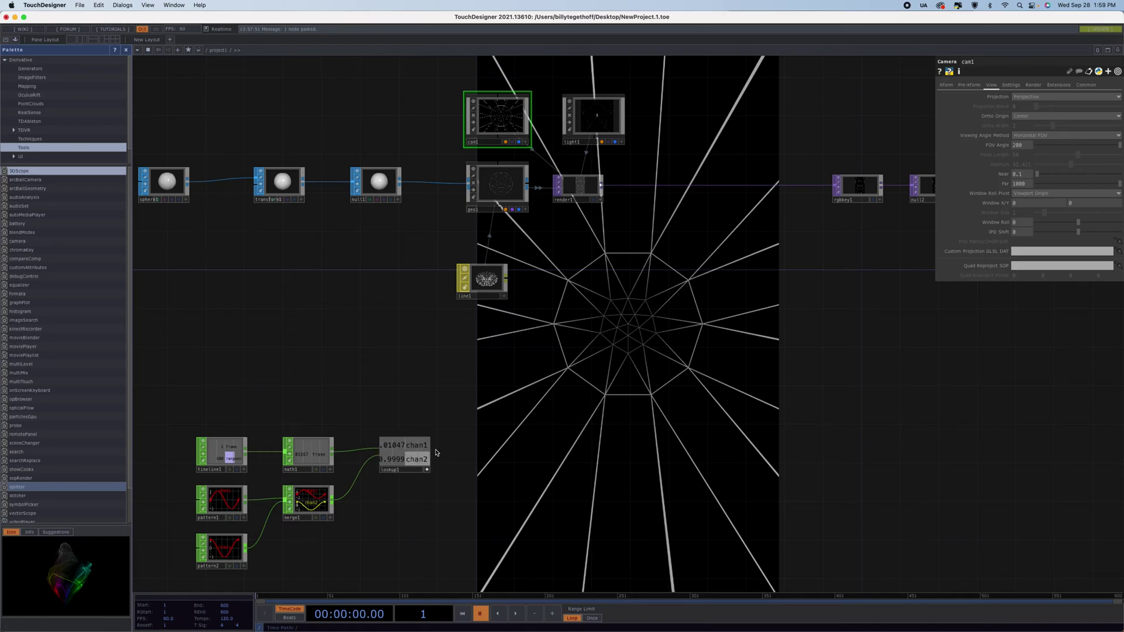
pyautogui.click(426, 470)
pyautogui.click(430, 456)
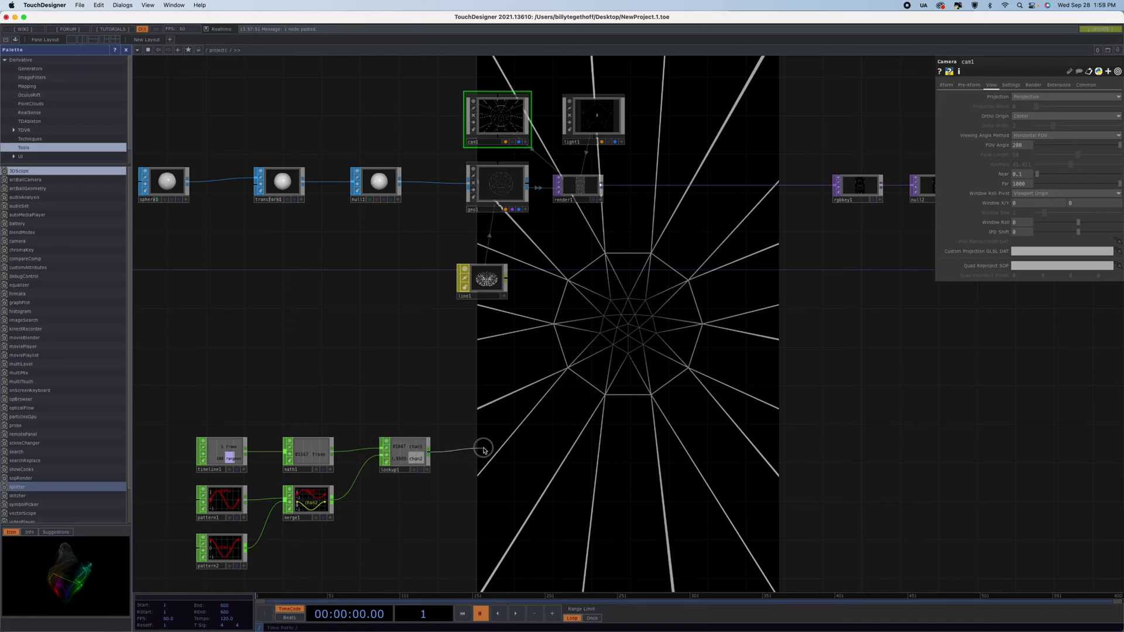
pyautogui.click(494, 452)
pyautogui.click(514, 389)
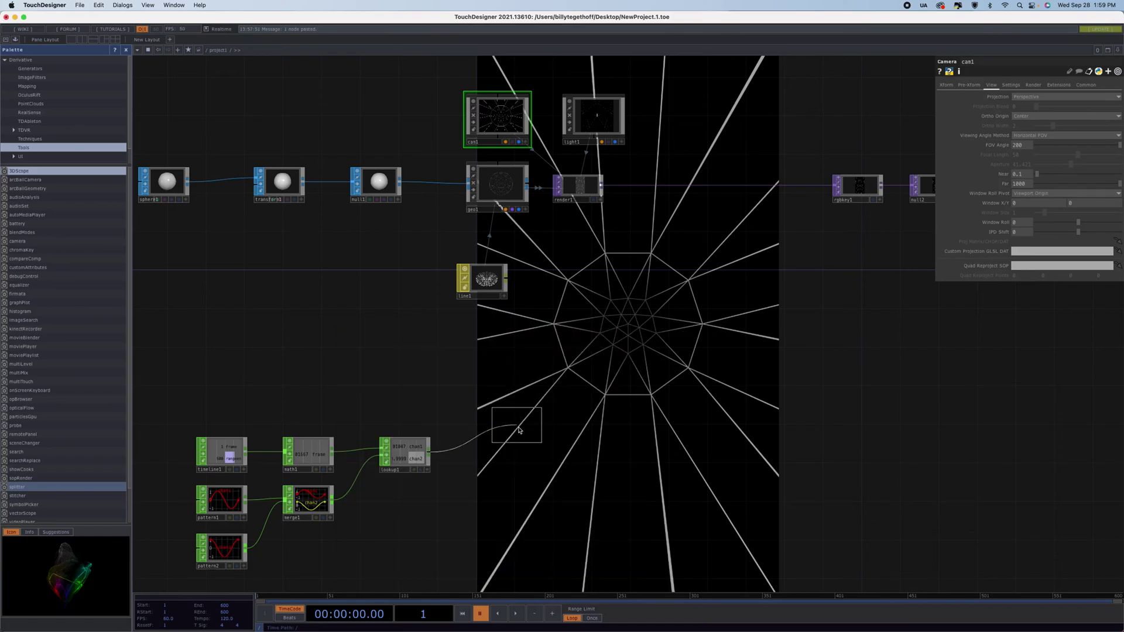
pyautogui.click(518, 452)
pyautogui.moveTo(517, 452); pyautogui.dragTo(546, 462)
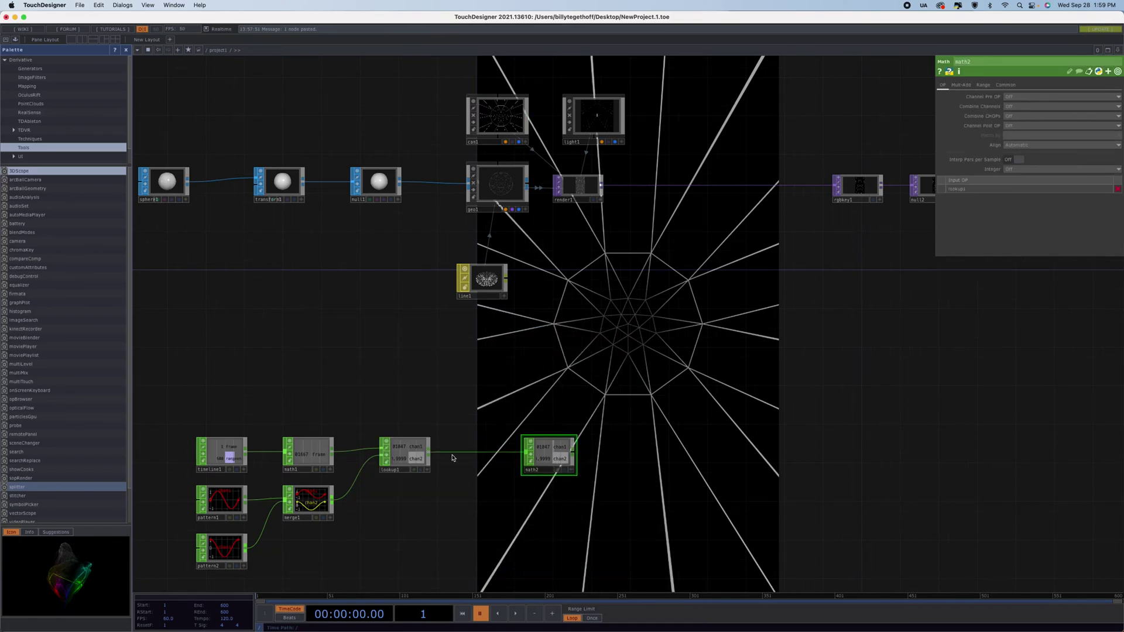
# - Insert a Select CHOP between the Lookup and second Math CHOPs, with its channel names set to chan1
pyautogui.rightClick(469, 450)
pyautogui.click(485, 442)
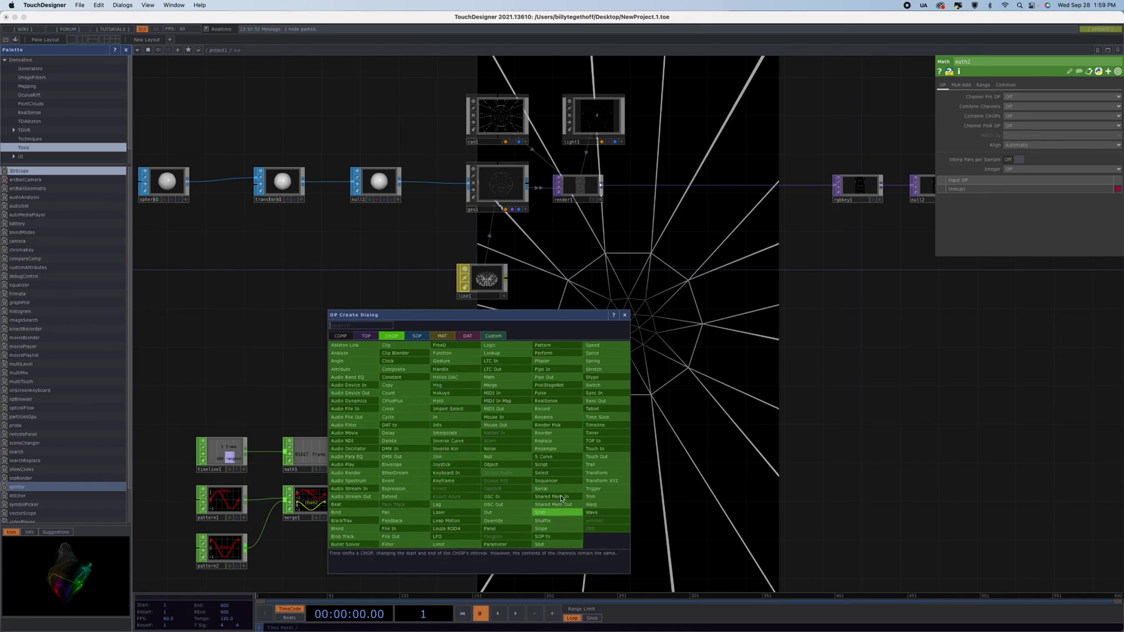
pyautogui.click(557, 473)
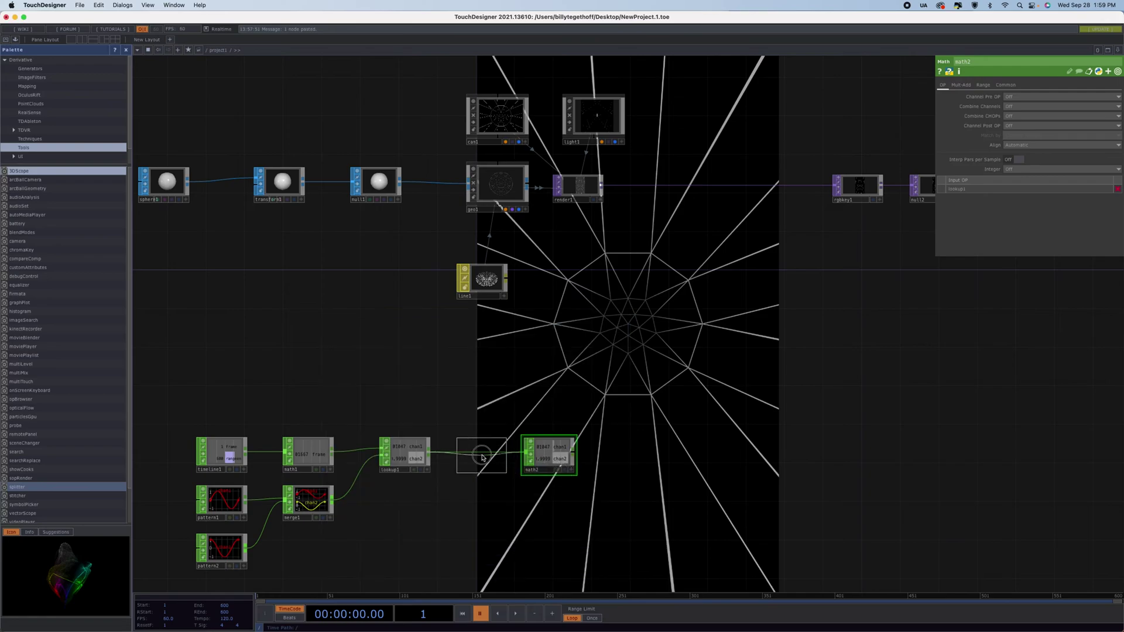
pyautogui.click(479, 461)
pyautogui.click(1117, 106)
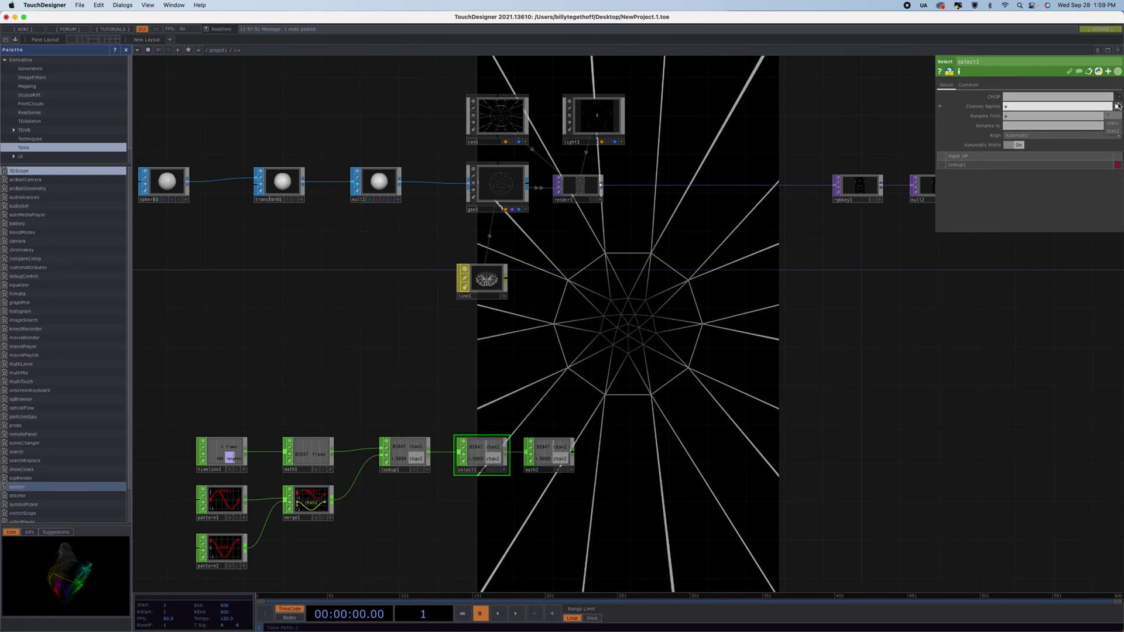
pyautogui.click(1113, 123)
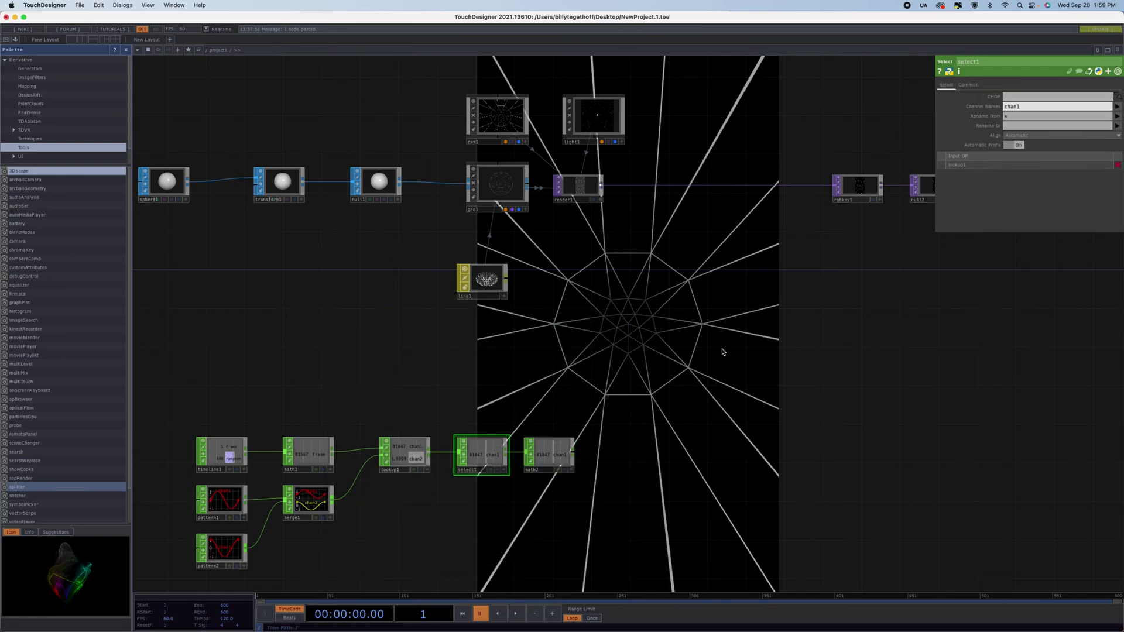
# - Set the second Math CHOP's To Range to 100 and 200
pyautogui.click(551, 466)
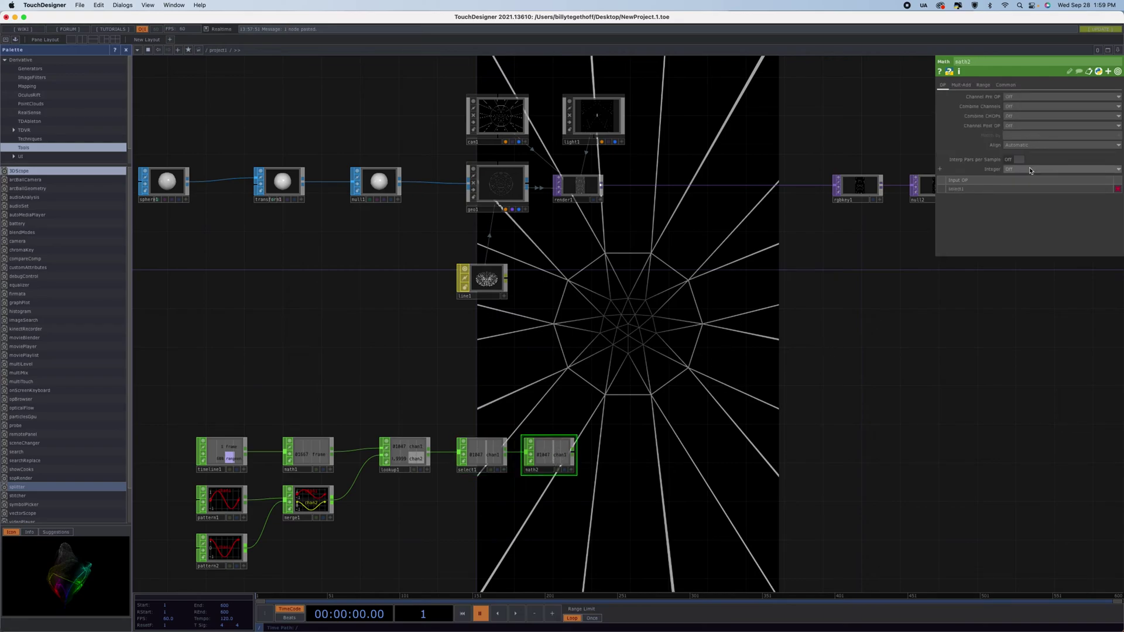
pyautogui.click(983, 84)
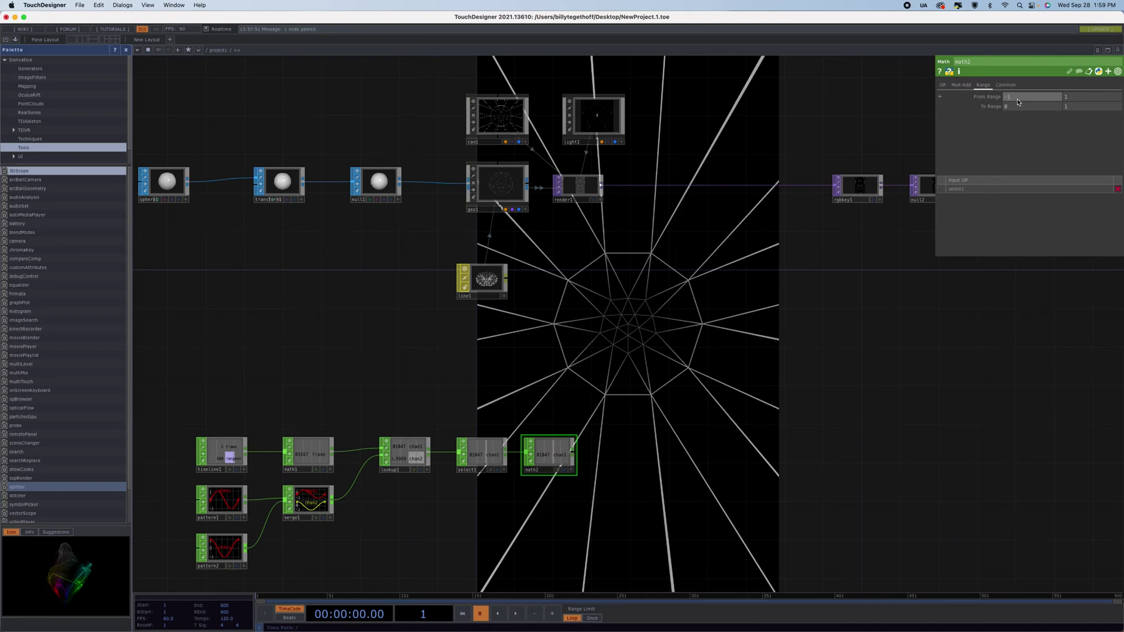
pyautogui.click(1018, 107)
pyautogui.write('100')
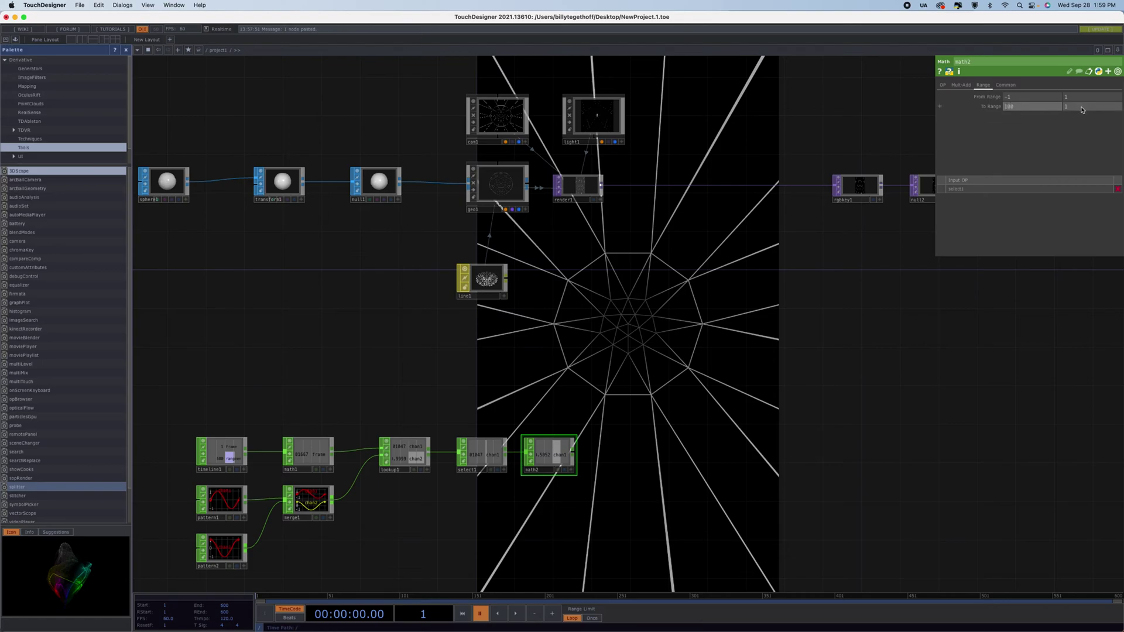
pyautogui.click(1082, 107)
pyautogui.write('200')
pyautogui.press('Return')
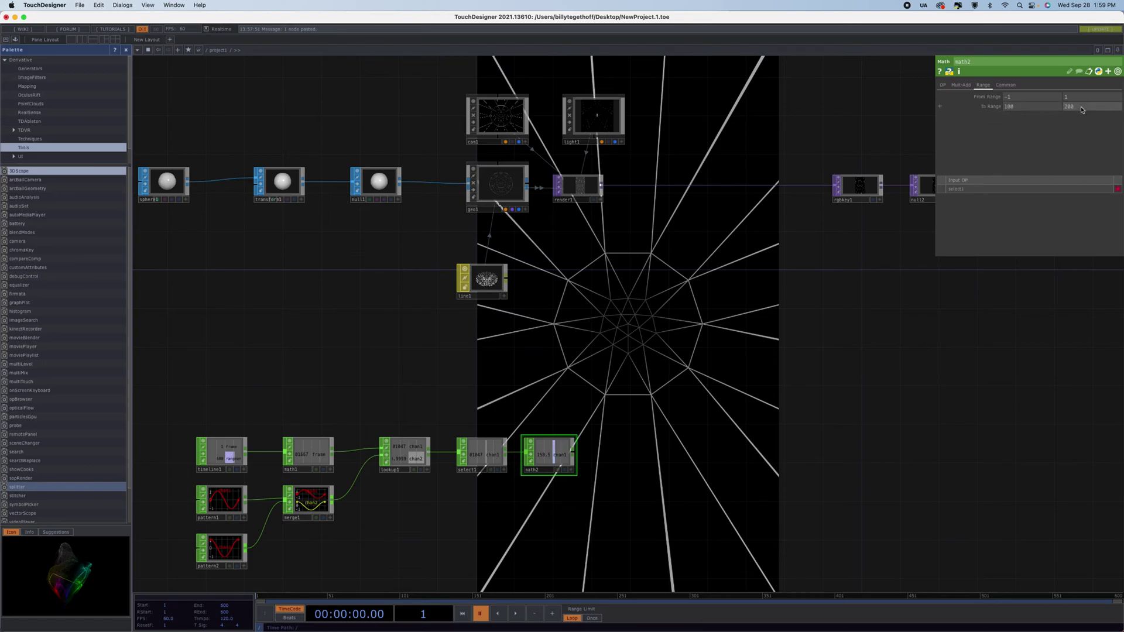
# - Drive the camera's FOV Angle with a CHOP reference to the second Math CHOP's chan1 and play the timeline
pyautogui.click(571, 470)
pyautogui.click(515, 130)
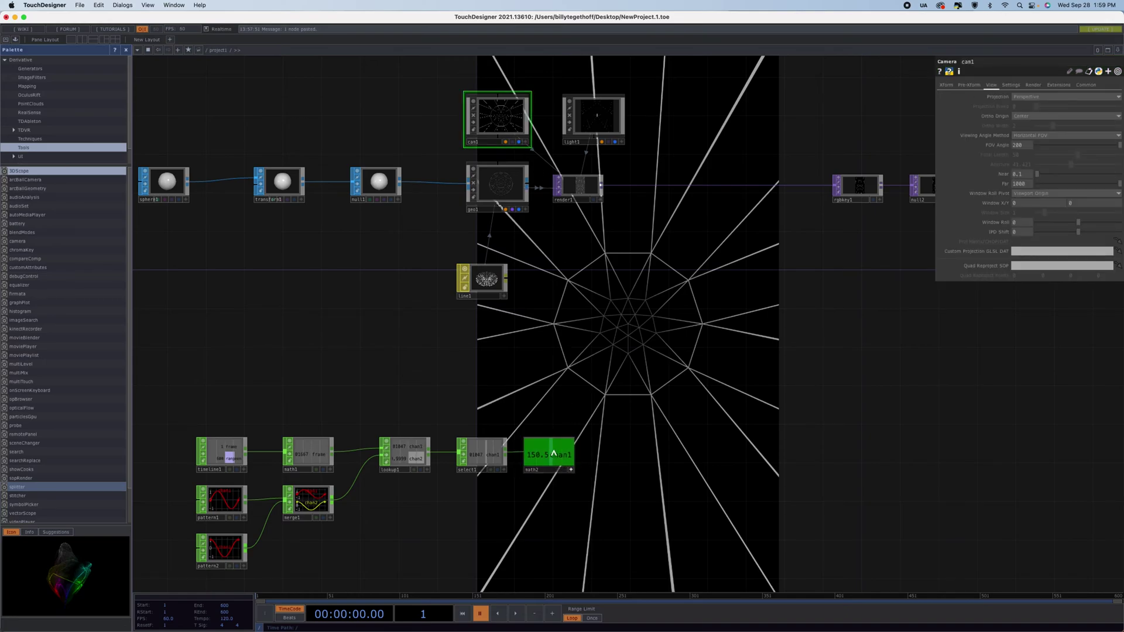
pyautogui.moveTo(554, 454); pyautogui.dragTo(1020, 146)
pyautogui.click(1009, 134)
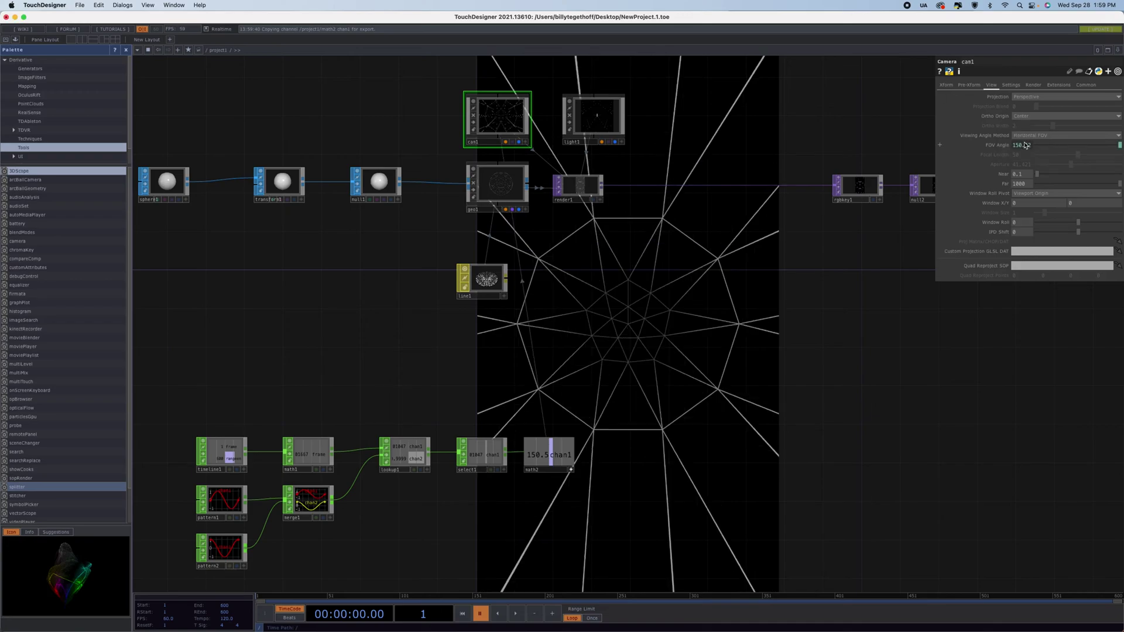
pyautogui.click(515, 614)
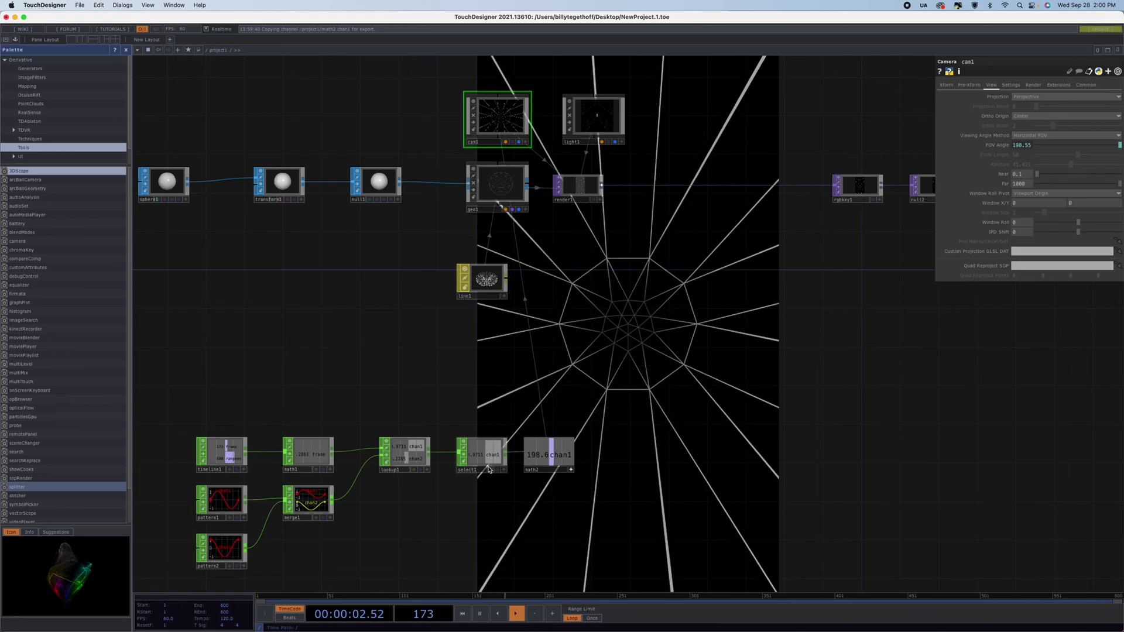
# - Reverse the second Math CHOP's To Range to 200 and 100, and replay the timeline from frame 1
pyautogui.click(551, 463)
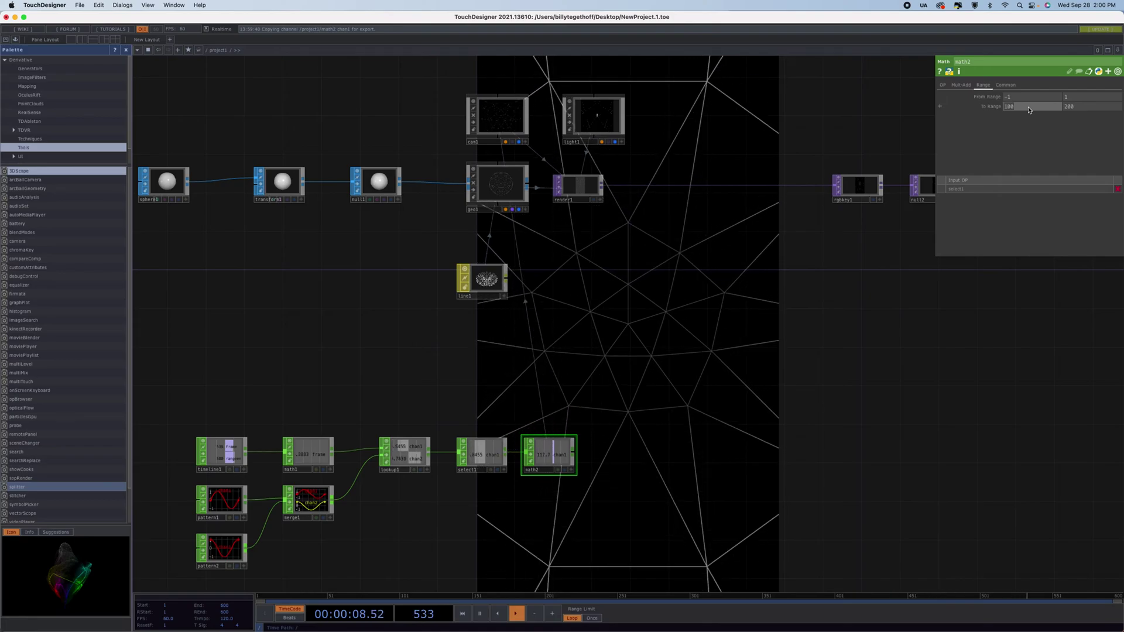
pyautogui.write('200')
pyautogui.press('Return')
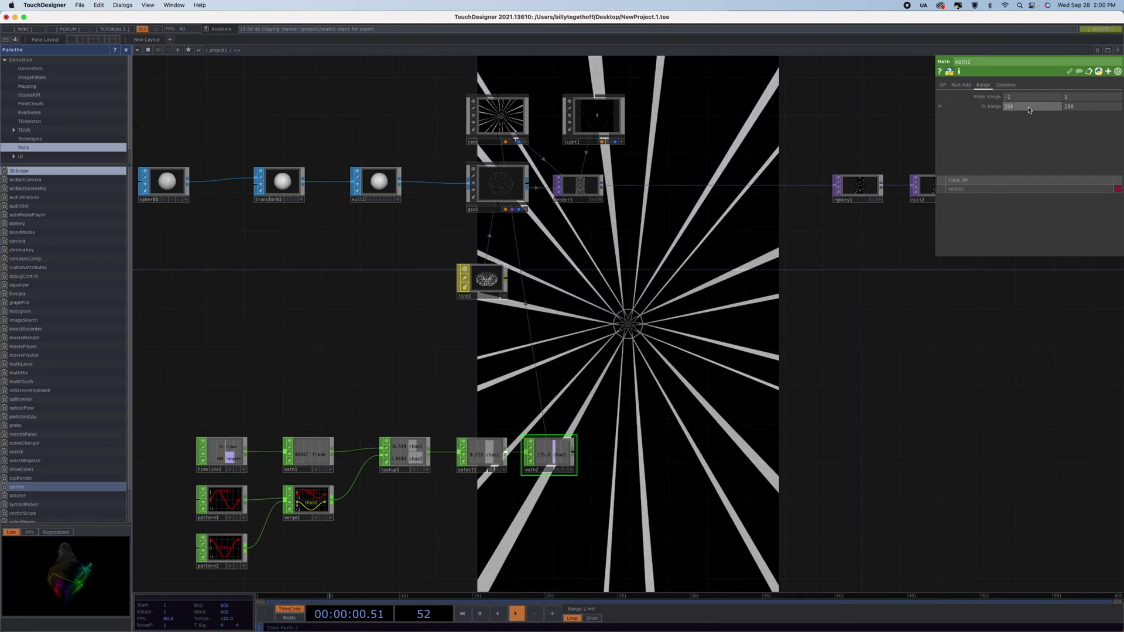
pyautogui.click(1077, 107)
pyautogui.write('1')
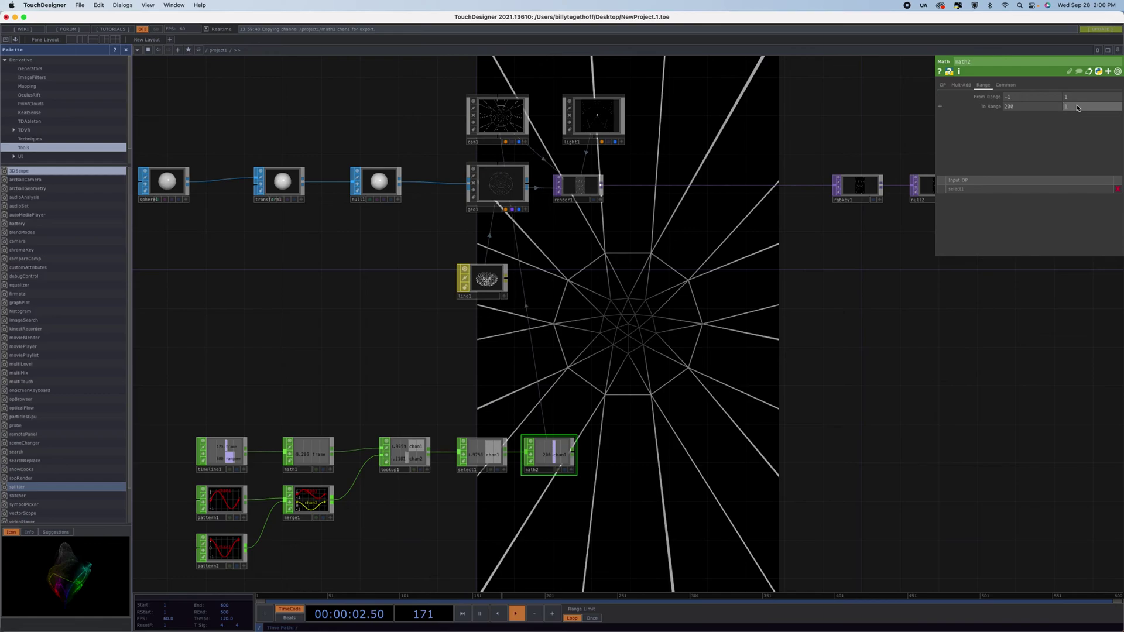
pyautogui.press('Return')
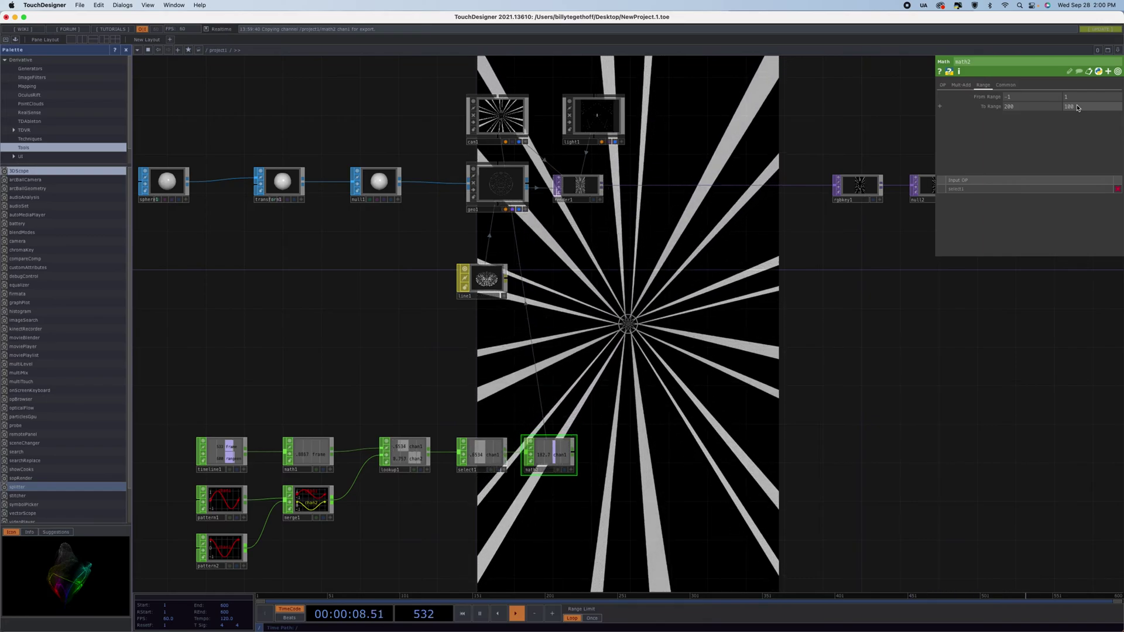
pyautogui.scroll(-2, 961, 342)
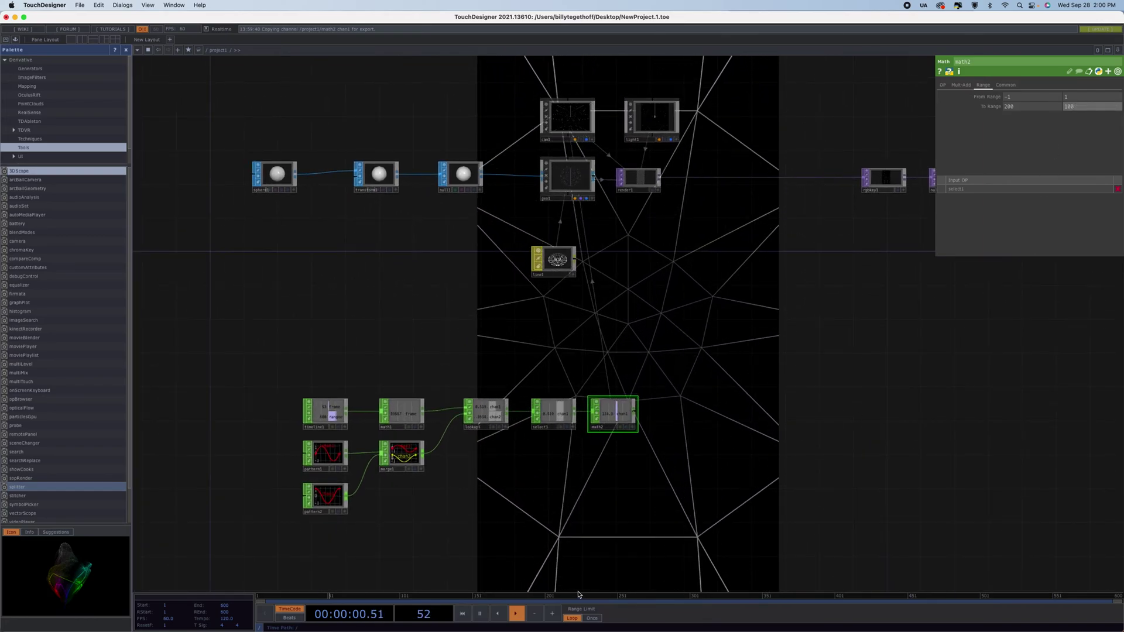
pyautogui.click(463, 614)
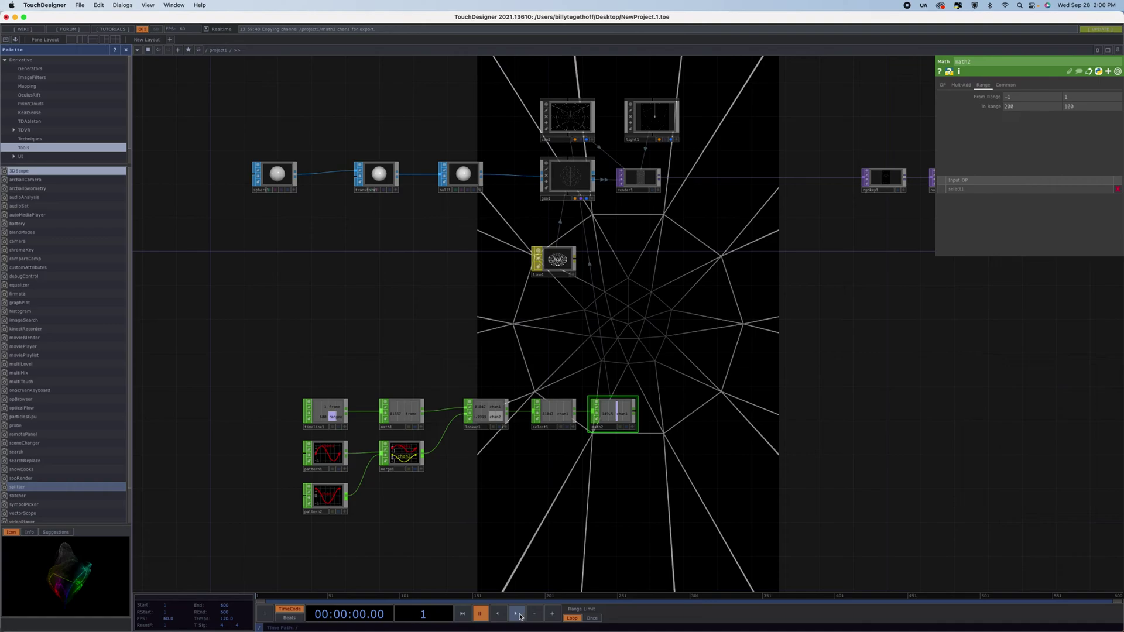
pyautogui.click(516, 614)
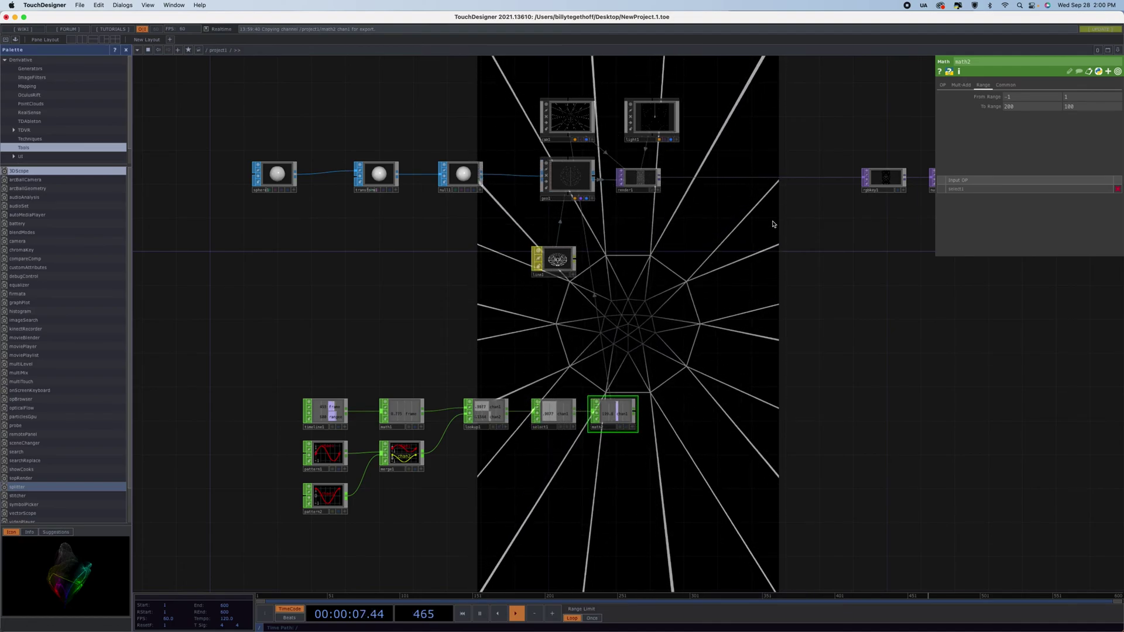
# - Link the camera's Translate X to the Lookup CHOP's chan1 and Translate Z to chan2 as CHOP references
pyautogui.click(545, 125)
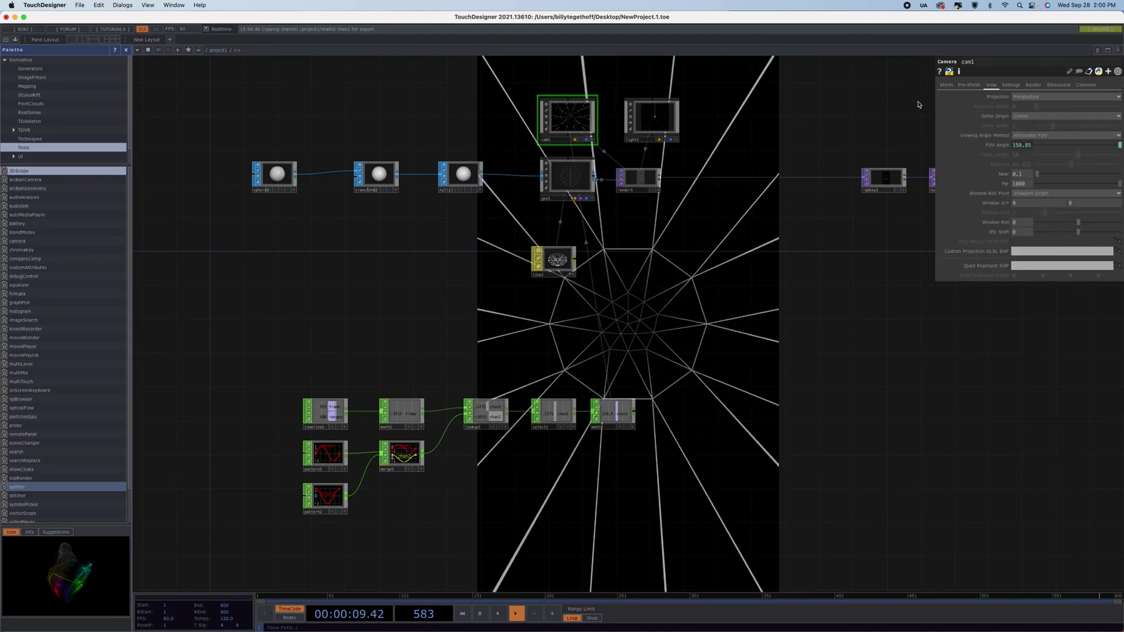
pyautogui.click(946, 85)
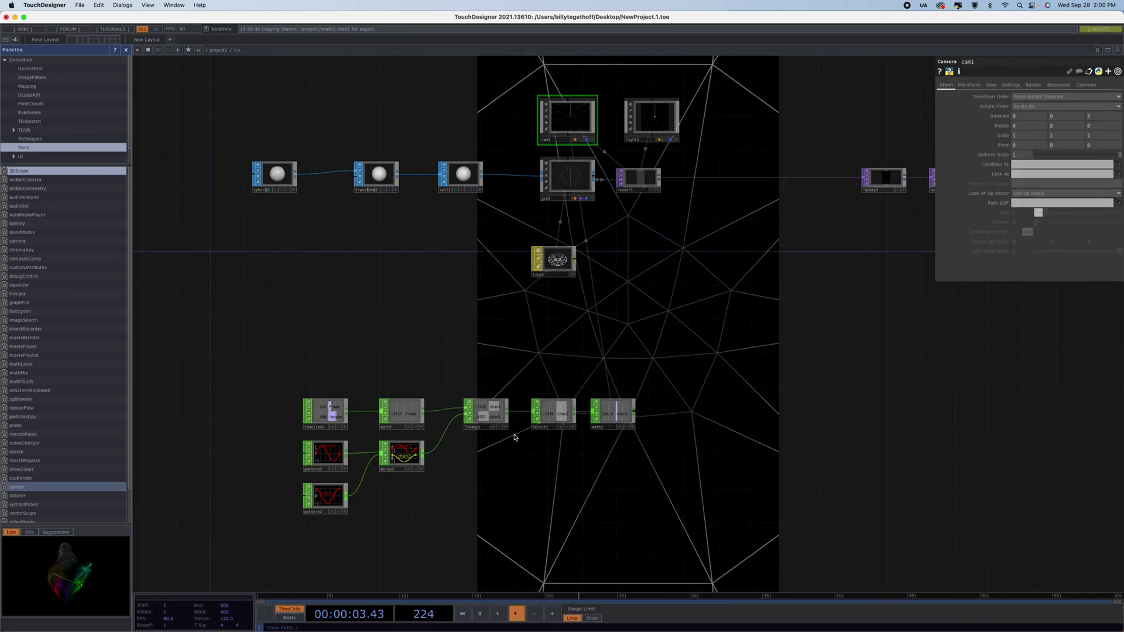
pyautogui.moveTo(498, 408); pyautogui.dragTo(1025, 116)
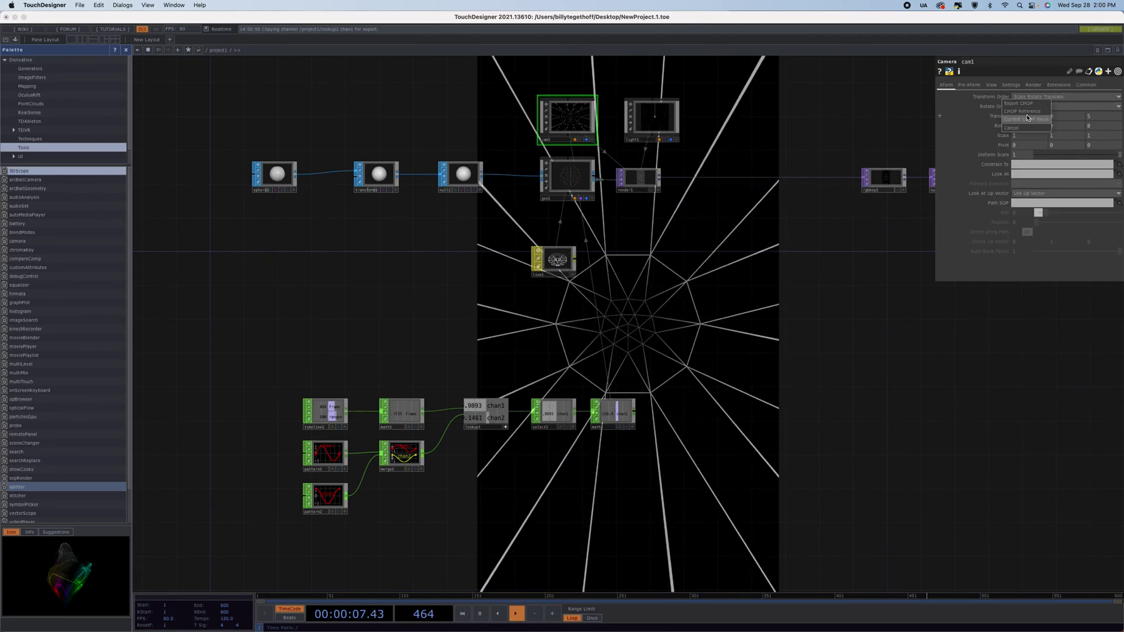
pyautogui.click(1028, 113)
pyautogui.moveTo(496, 418); pyautogui.dragTo(1101, 116)
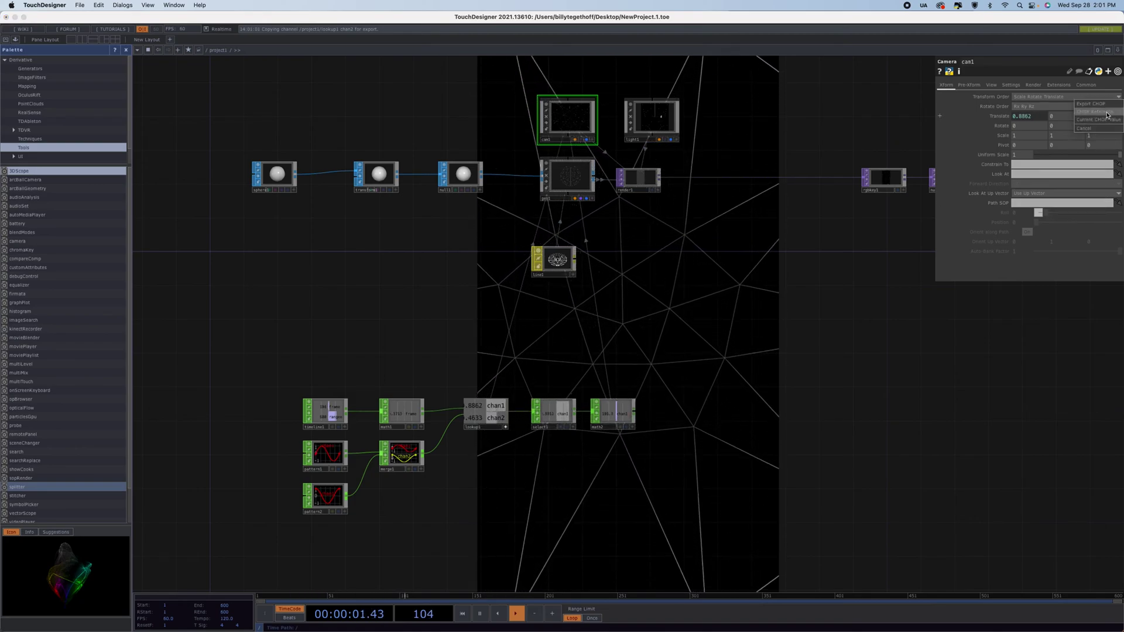
pyautogui.click(1102, 117)
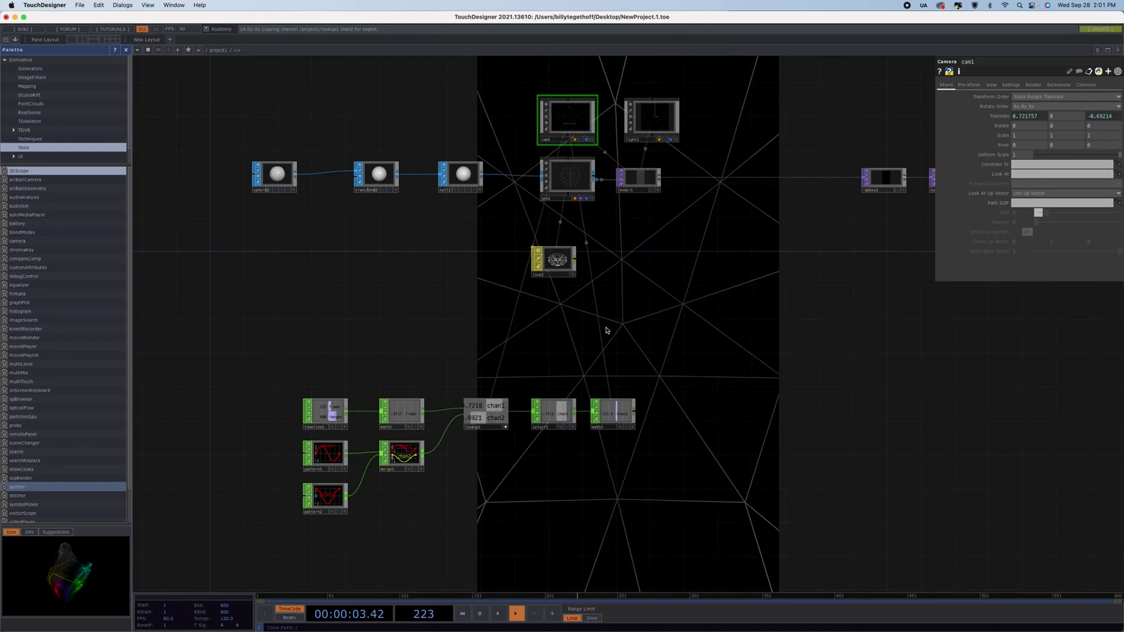
# - Add a Null COMP beside the camera, shrink it, and assign it as the camera's Look At target
pyautogui.press('Tab')
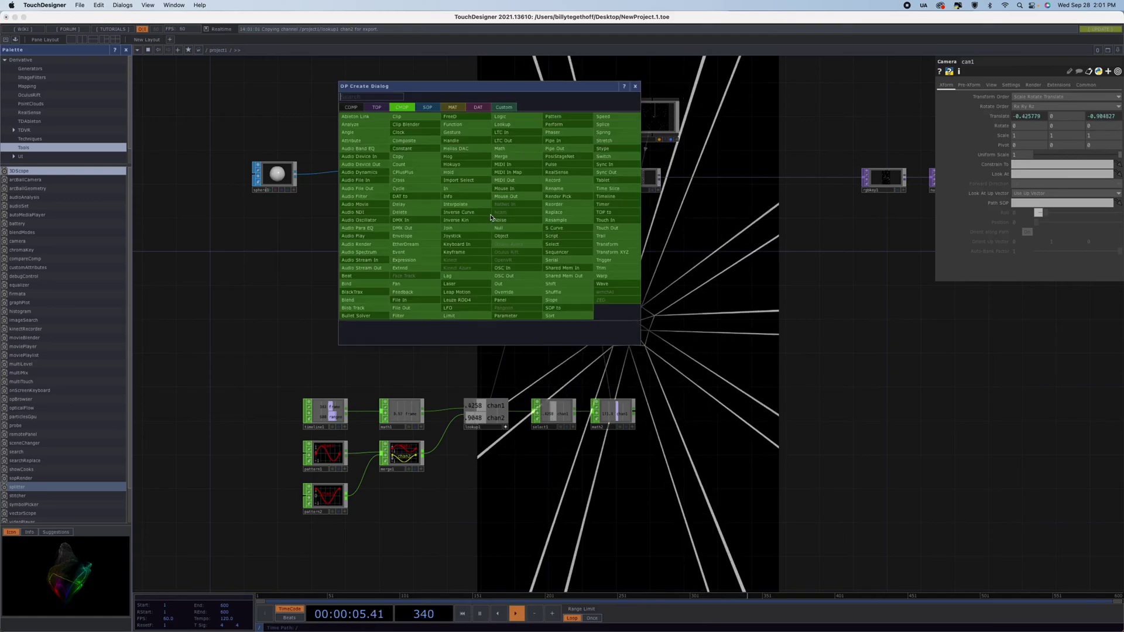
pyautogui.click(353, 107)
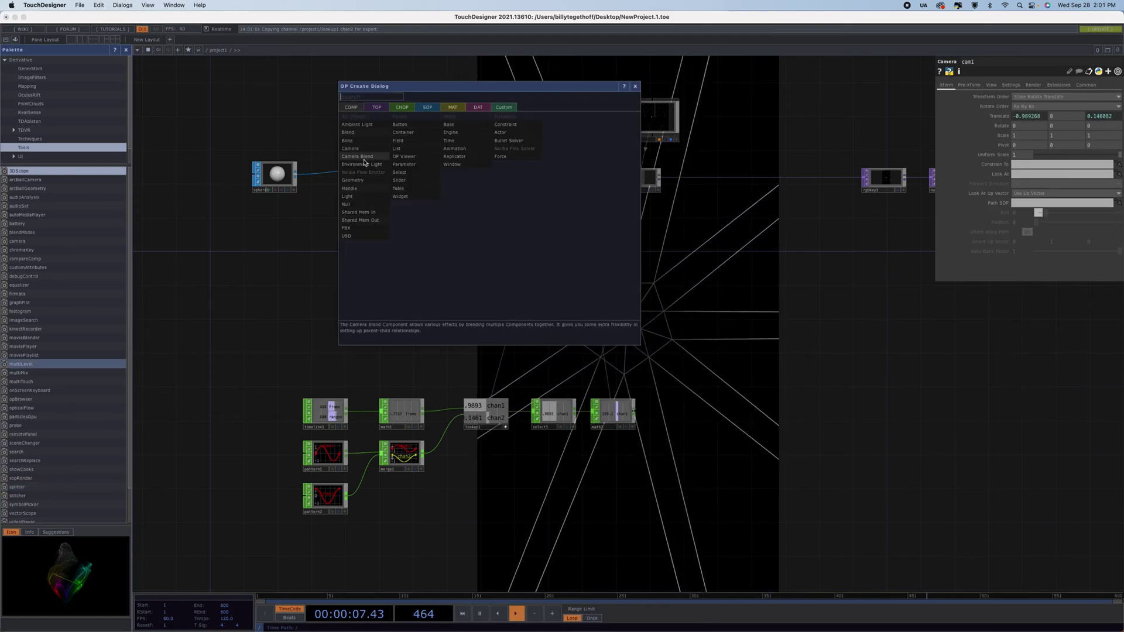
pyautogui.click(356, 204)
pyautogui.click(463, 94)
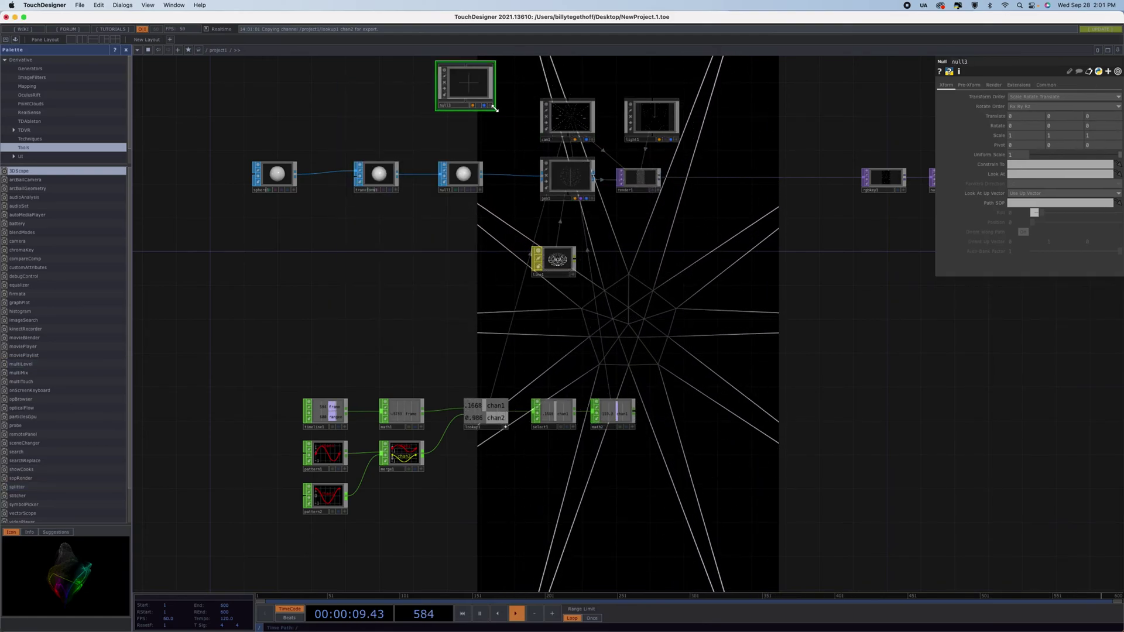
pyautogui.moveTo(453, 81); pyautogui.dragTo(484, 96)
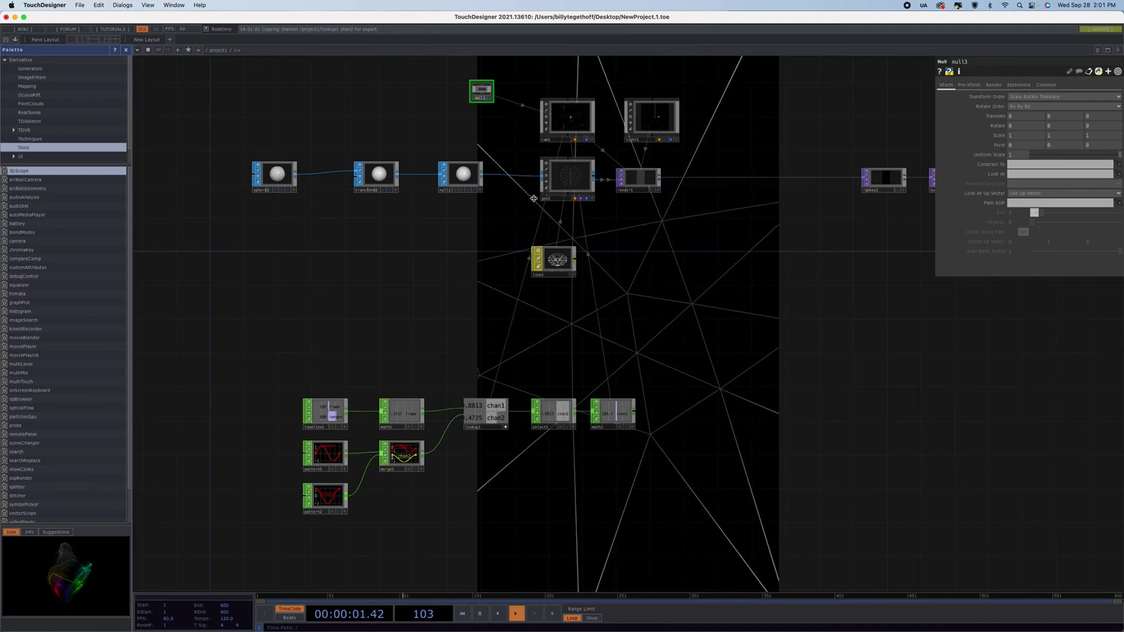
# - Multiply the camera's Translate X and Translate Z lookup expressions by 5
pyautogui.click(370, 178)
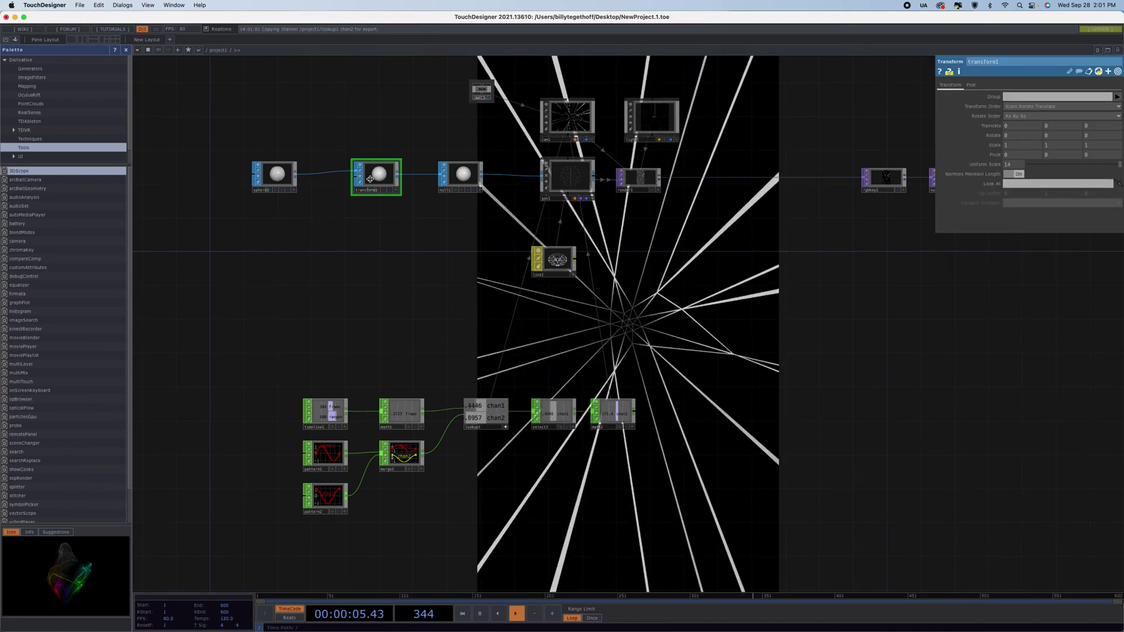
pyautogui.click(571, 117)
pyautogui.click(1011, 116)
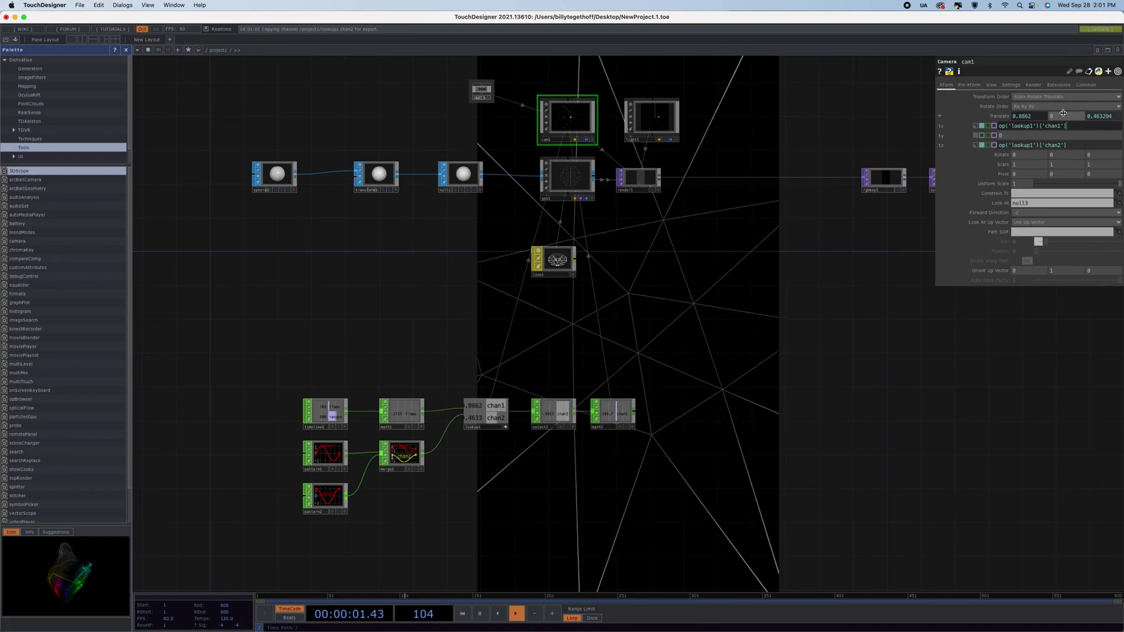
pyautogui.click(1081, 128)
pyautogui.write('*')
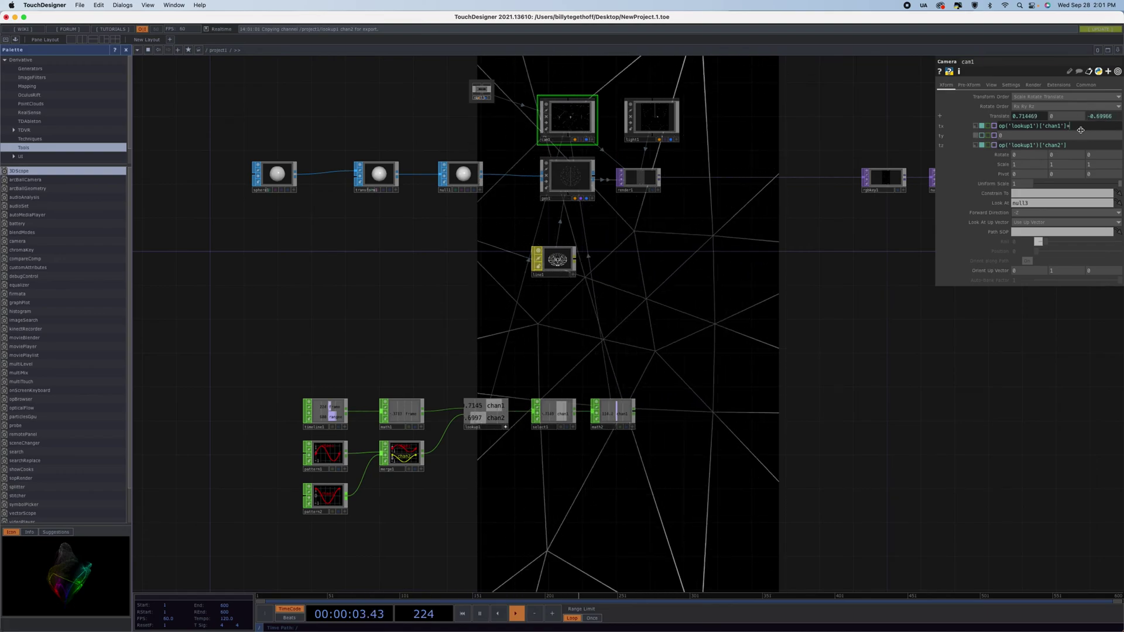
pyautogui.click(1085, 146)
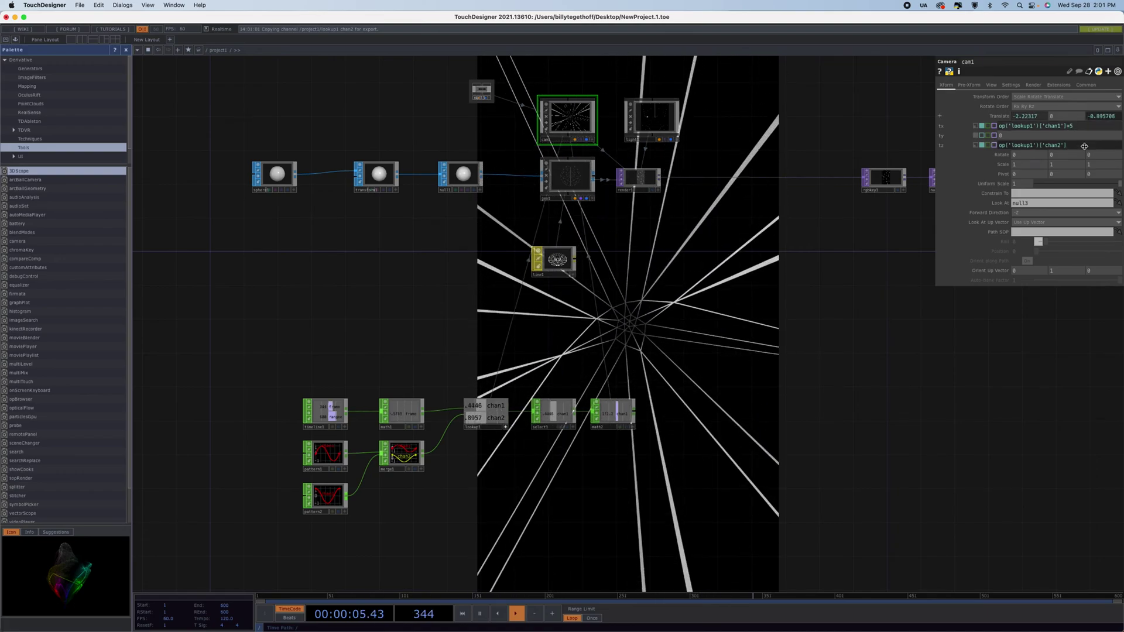
pyautogui.write('*5')
pyautogui.press('Return')
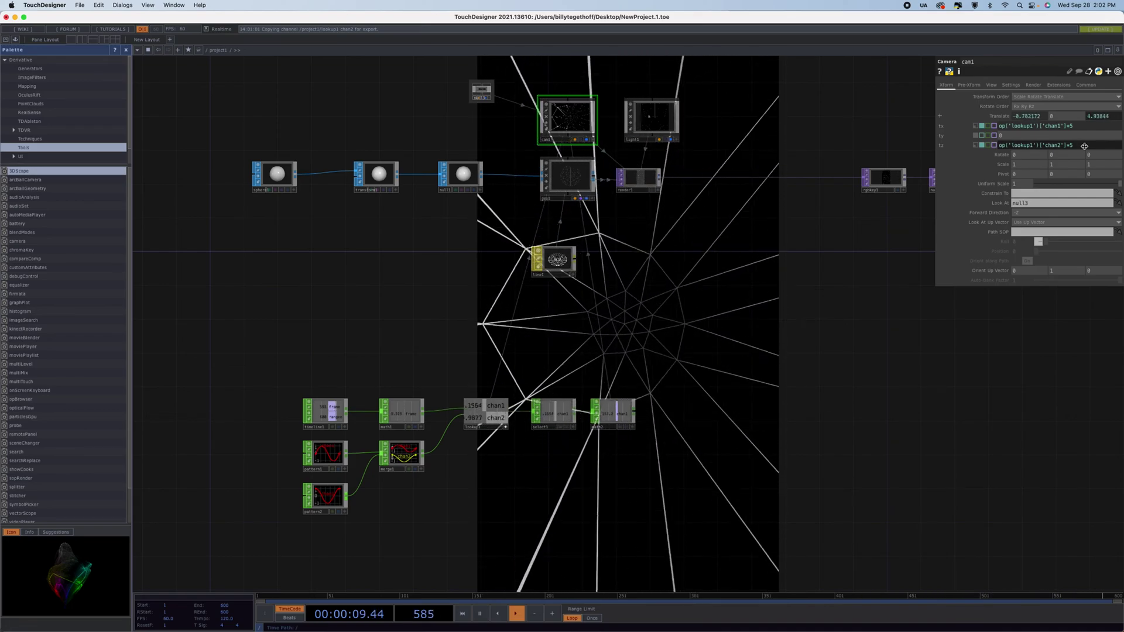
# - Switch the camera's Translate X back to the constant 0 and set the Translate Z expression's multiplier to 10
pyautogui.click(976, 126)
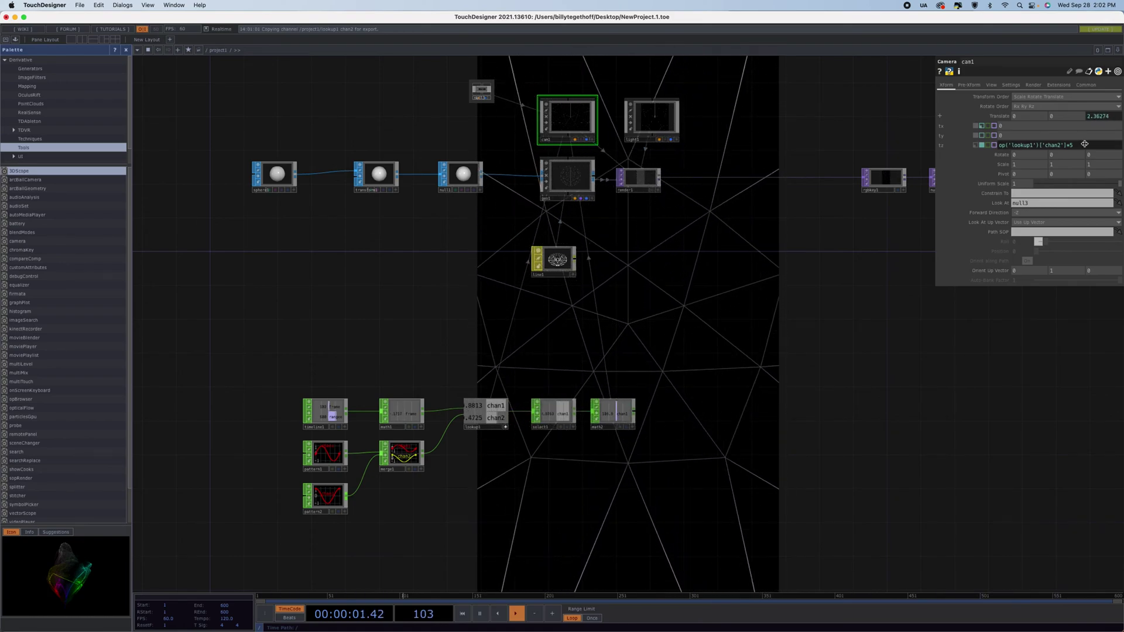
pyautogui.moveTo(1085, 145)
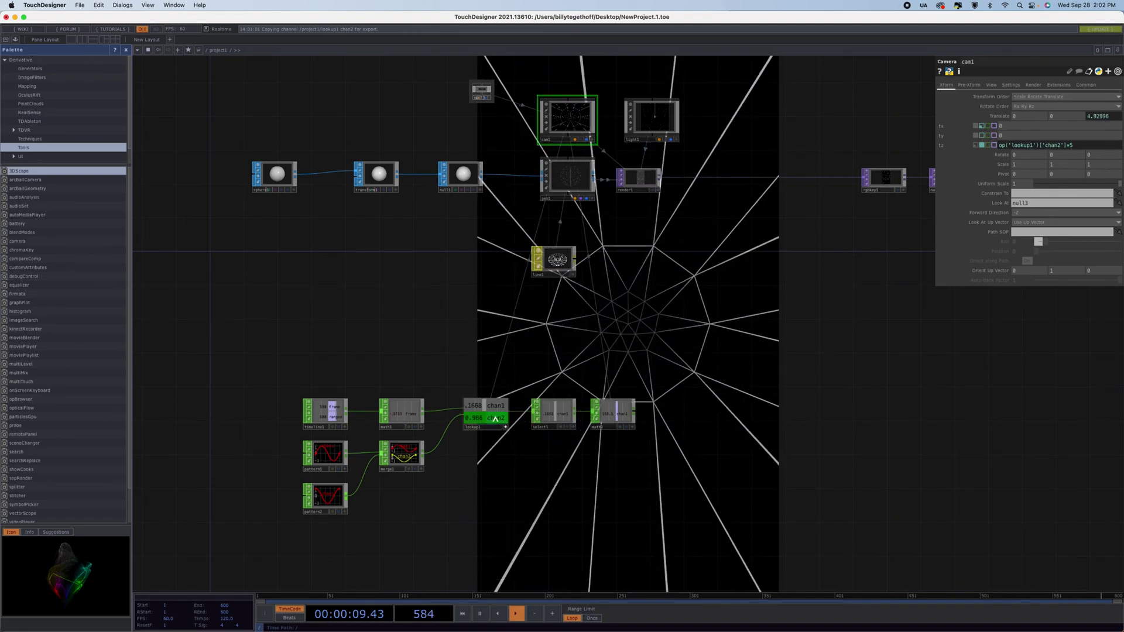
pyautogui.moveTo(495, 419); pyautogui.dragTo(969, 212)
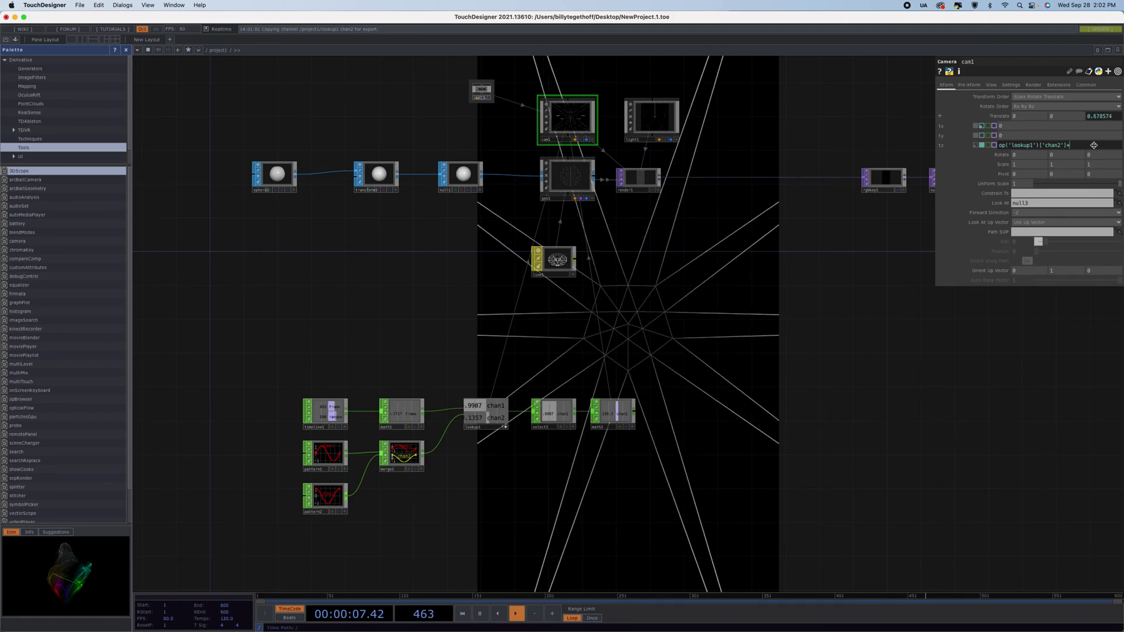
pyautogui.write('0')
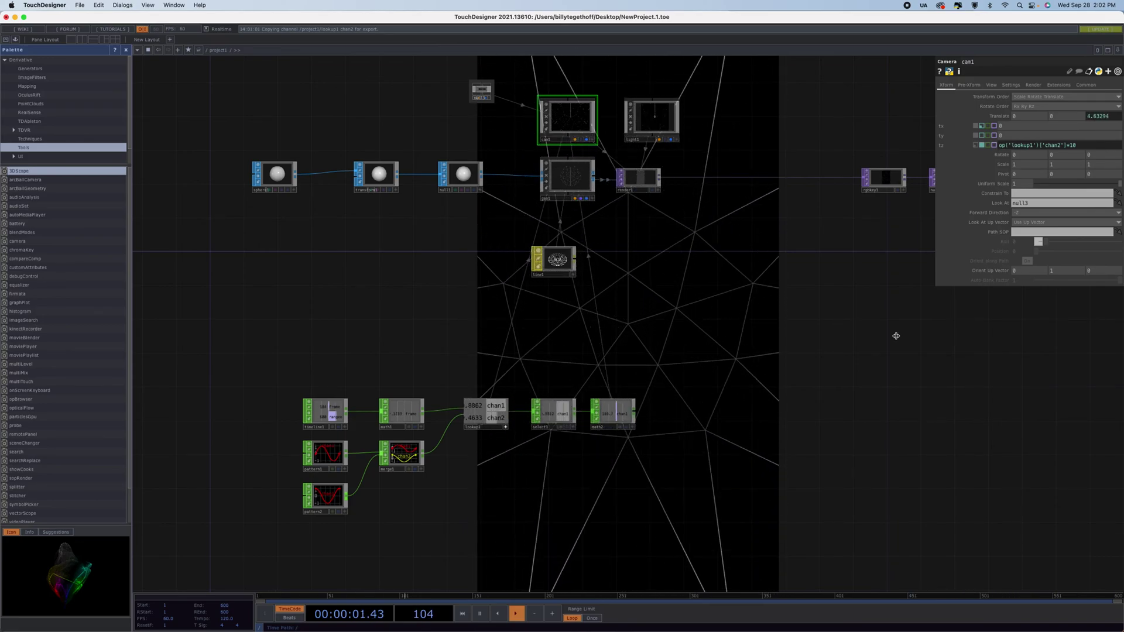
# - Extend the timeline by setting both its End and range end to 1800 frames
pyautogui.click(227, 607)
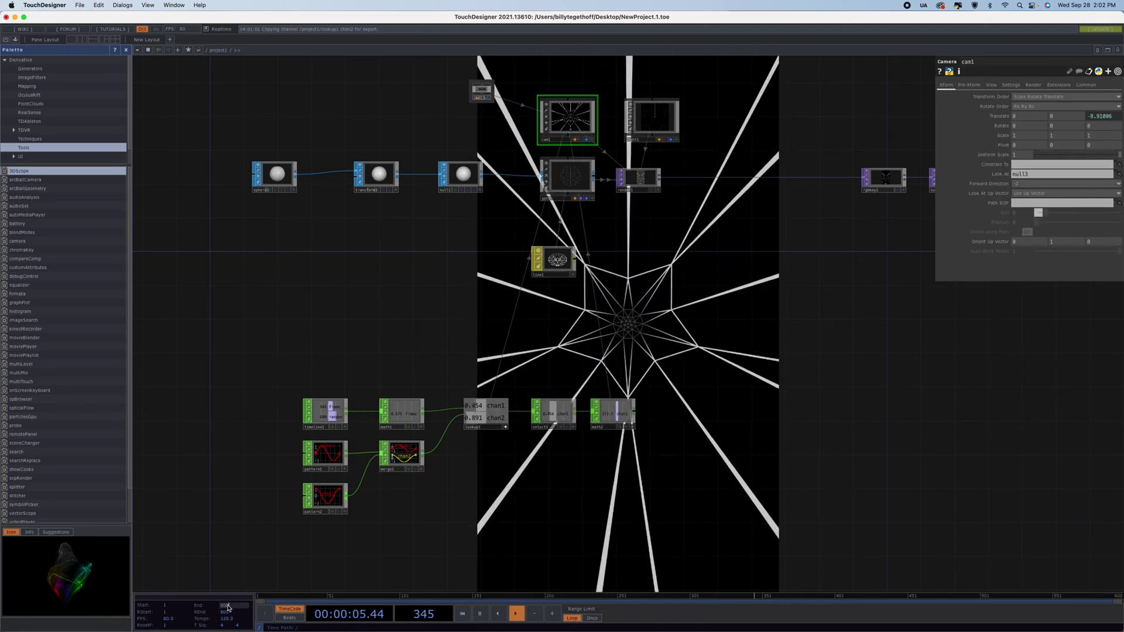
pyautogui.doubleClick(228, 607)
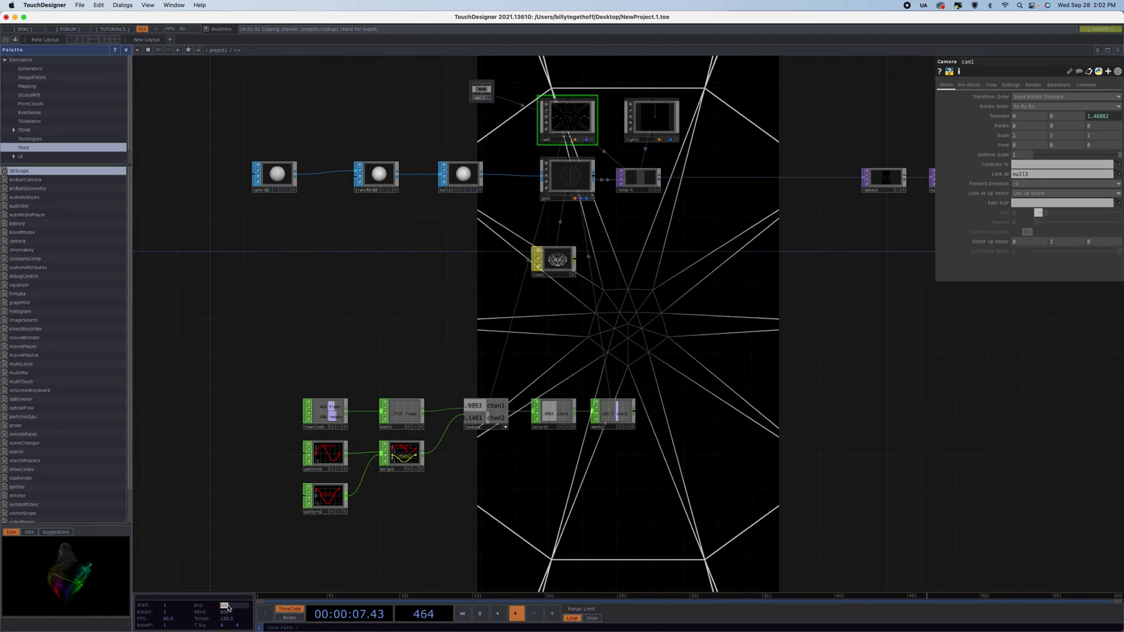
pyautogui.write('1')
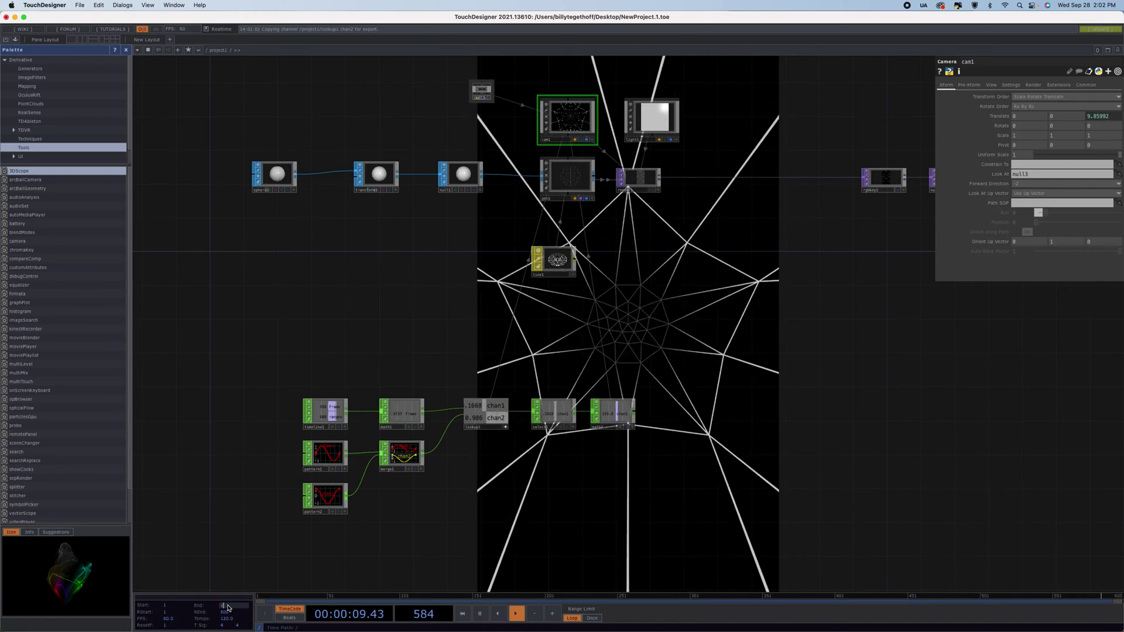
pyautogui.write('800')
pyautogui.doubleClick(231, 614)
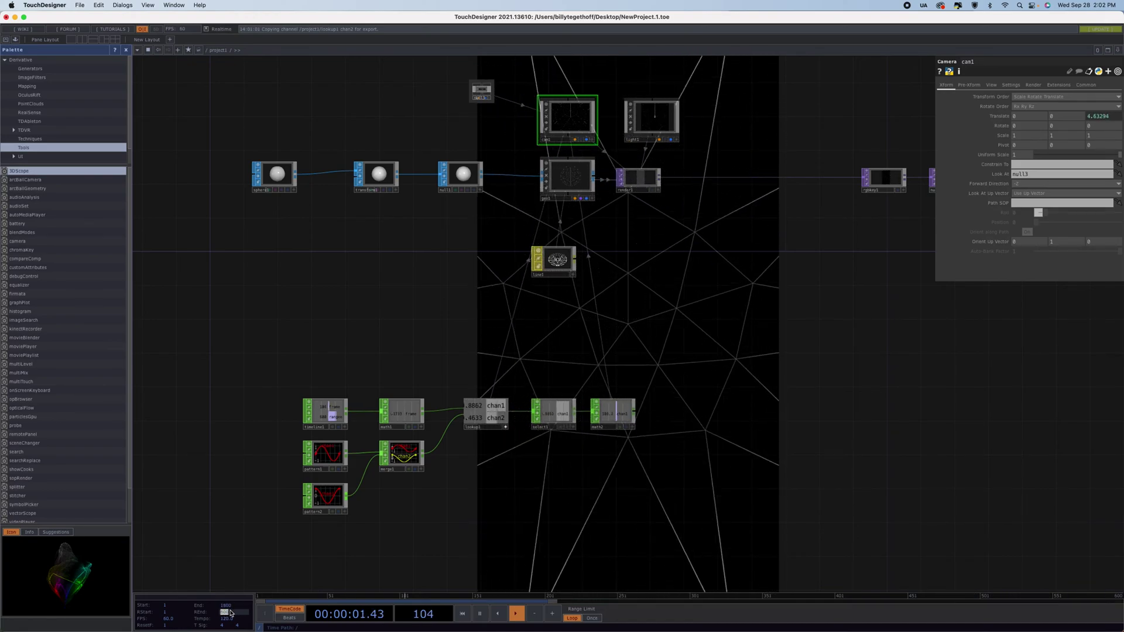
pyautogui.write('1800')
pyautogui.click(254, 561)
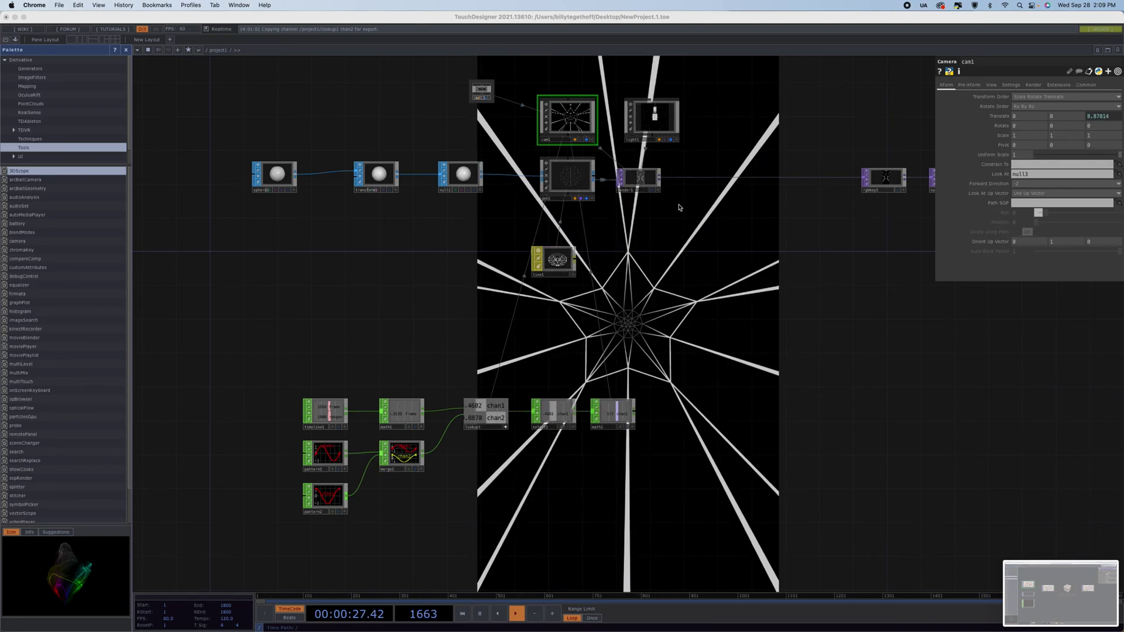
# - Expand the camera's Translate parameters and clear its Look At target
pyautogui.click(999, 117)
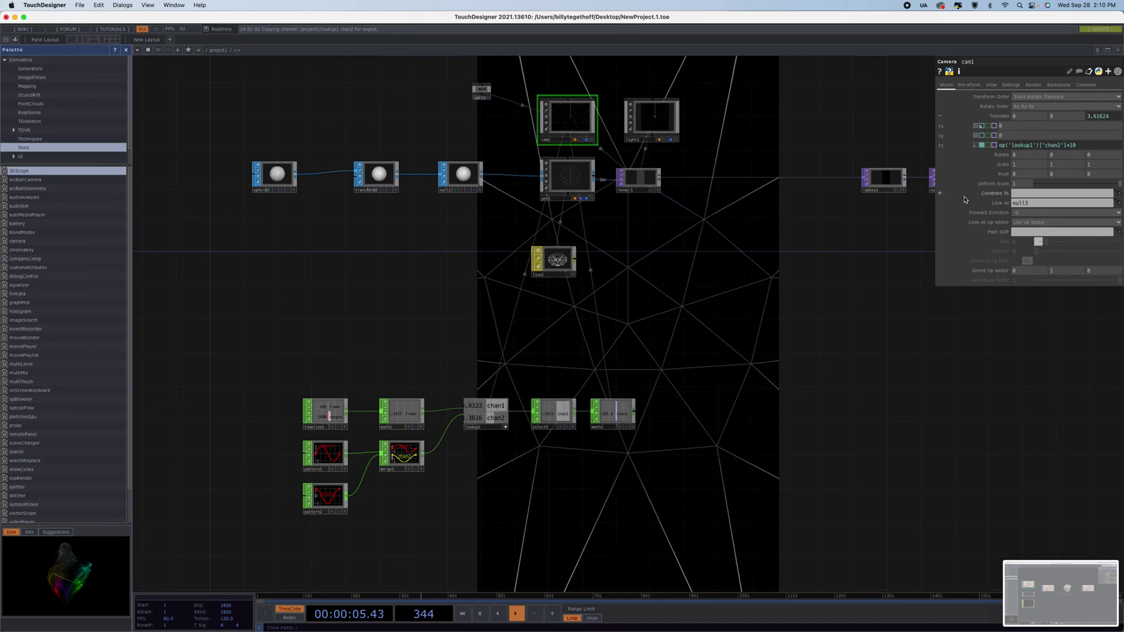
pyautogui.click(1051, 203)
pyautogui.press('BackSpace')
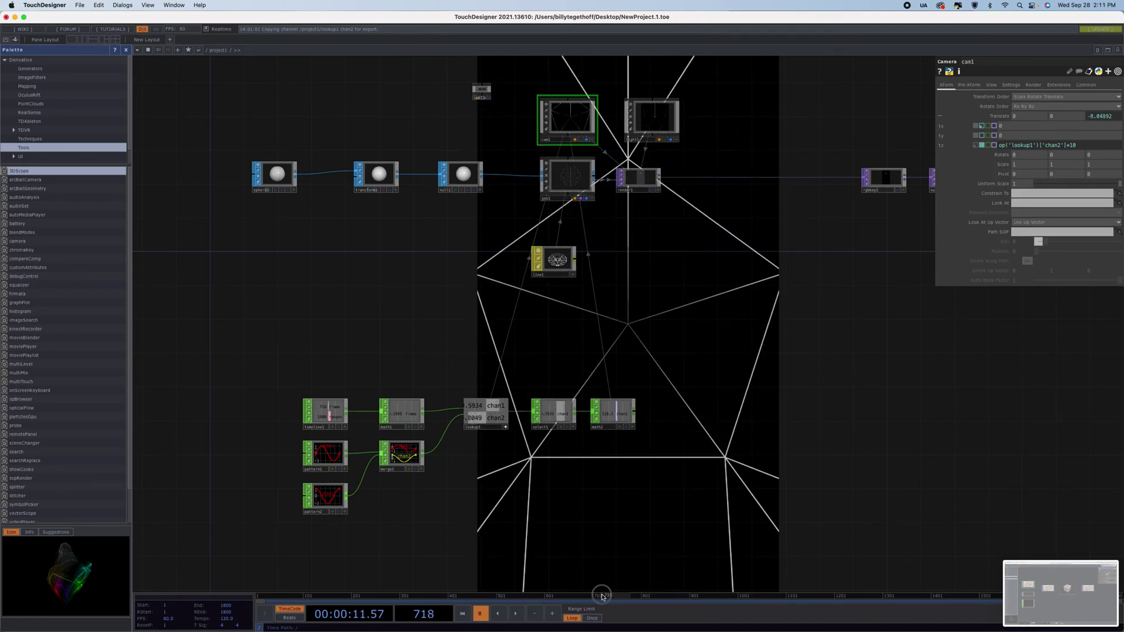
# - Scrub backward through the timeline to inspect how the camera travels through the sphere
pyautogui.click(636, 600)
pyautogui.moveTo(637, 600); pyautogui.dragTo(461, 586)
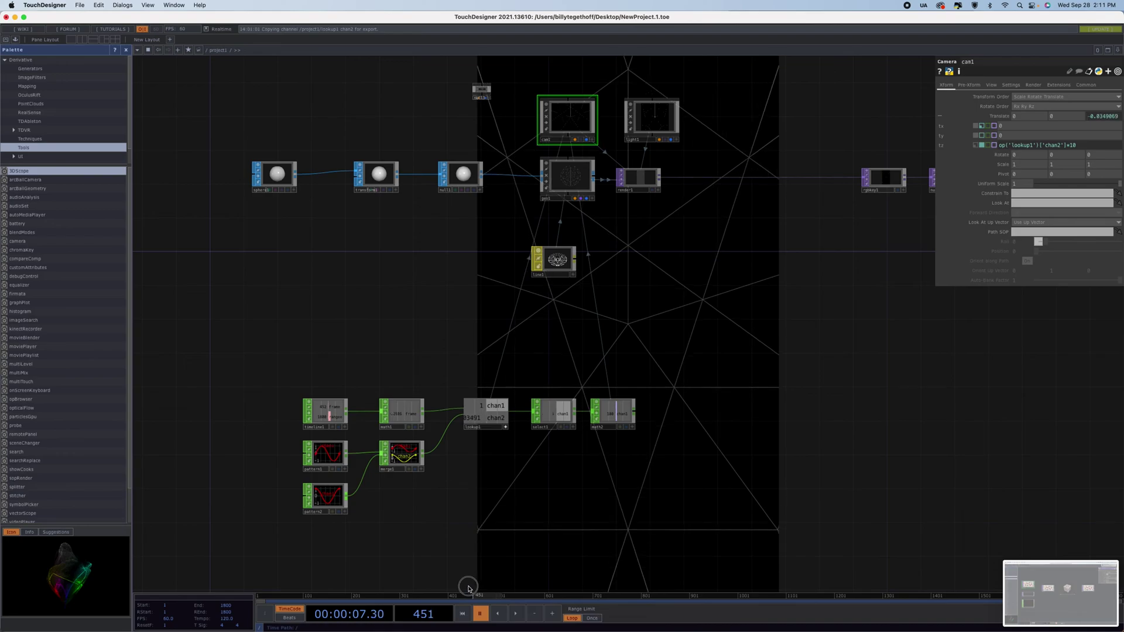
pyautogui.moveTo(469, 587); pyautogui.dragTo(436, 594)
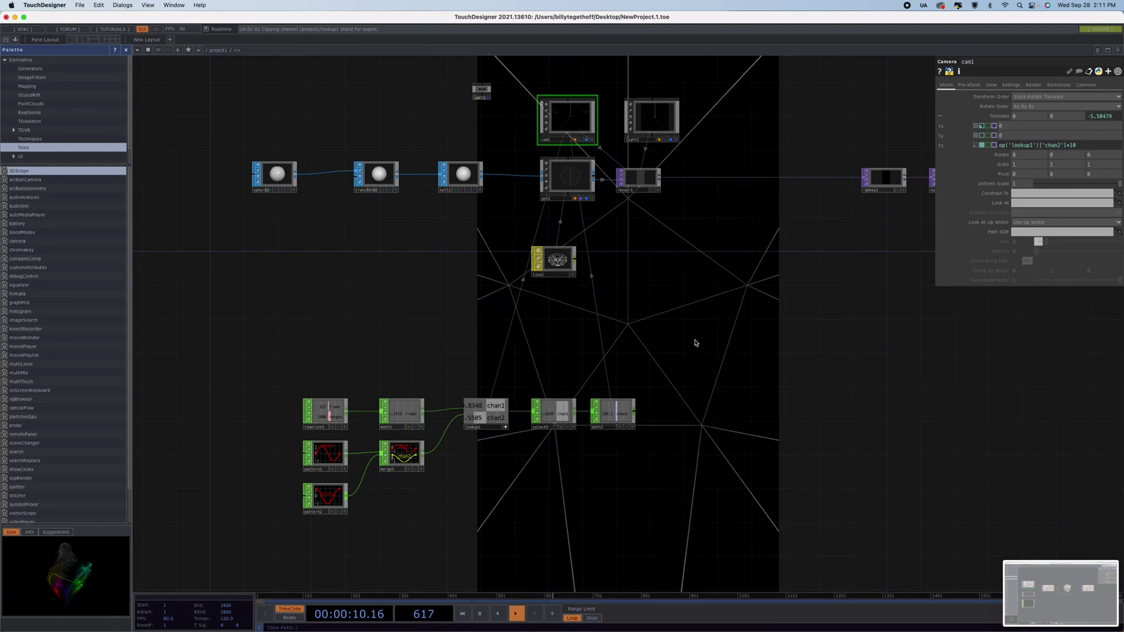
# - Raise the Sphere SOP's Frequency detail to 6 for a denser wireframe
pyautogui.moveTo(853, 394); pyautogui.dragTo(694, 502)
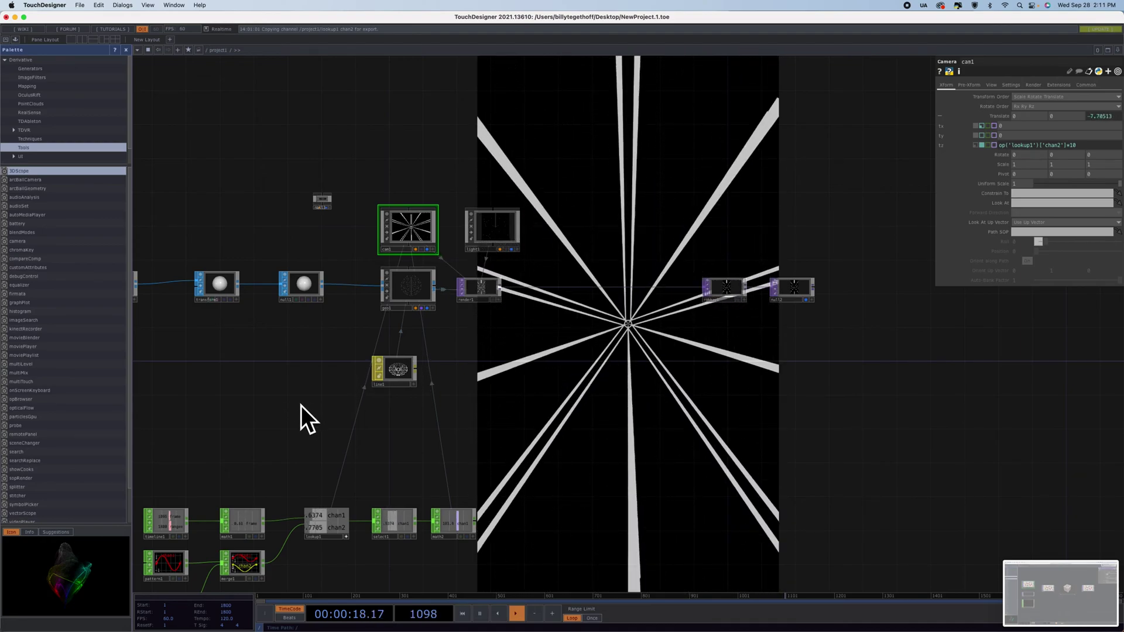
pyautogui.moveTo(346, 413); pyautogui.dragTo(551, 394)
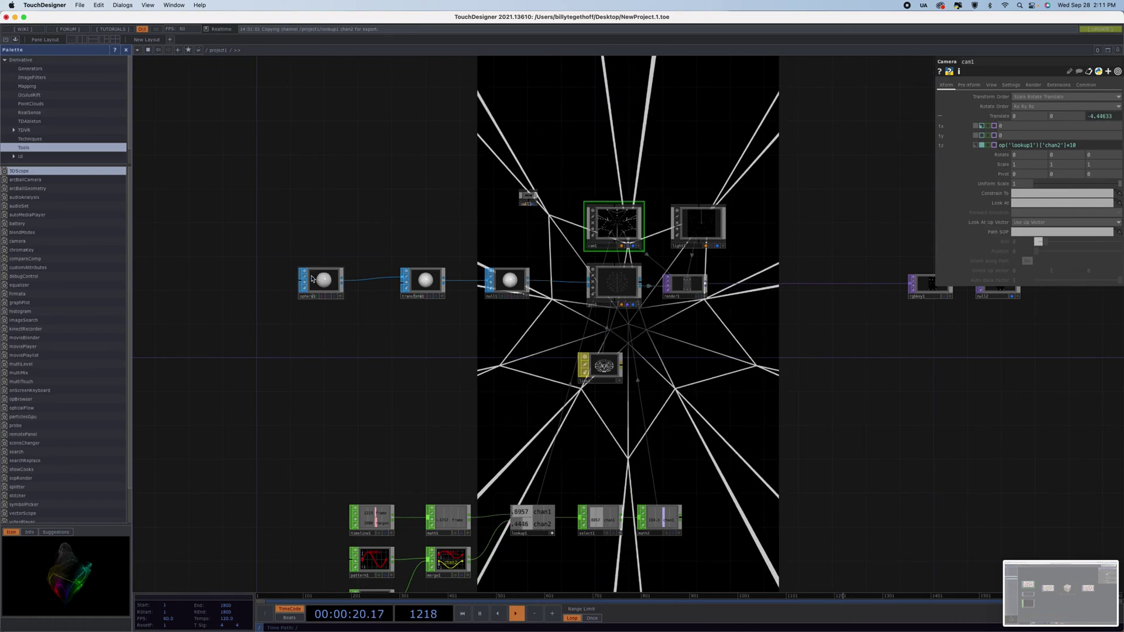
pyautogui.click(312, 279)
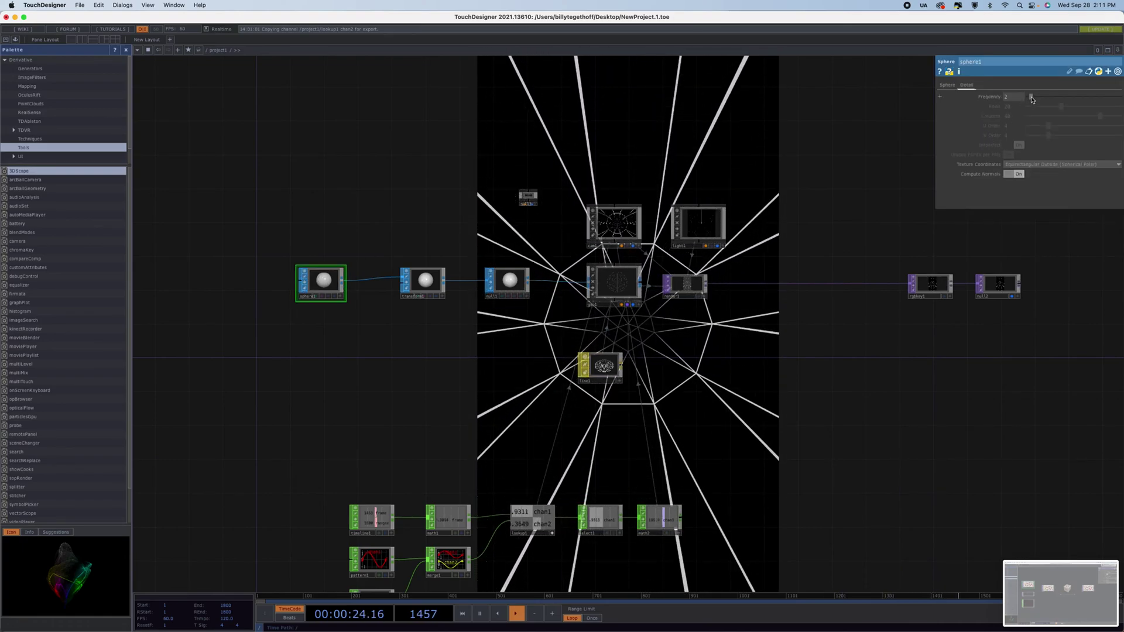
pyautogui.moveTo(1033, 98); pyautogui.dragTo(1037, 99)
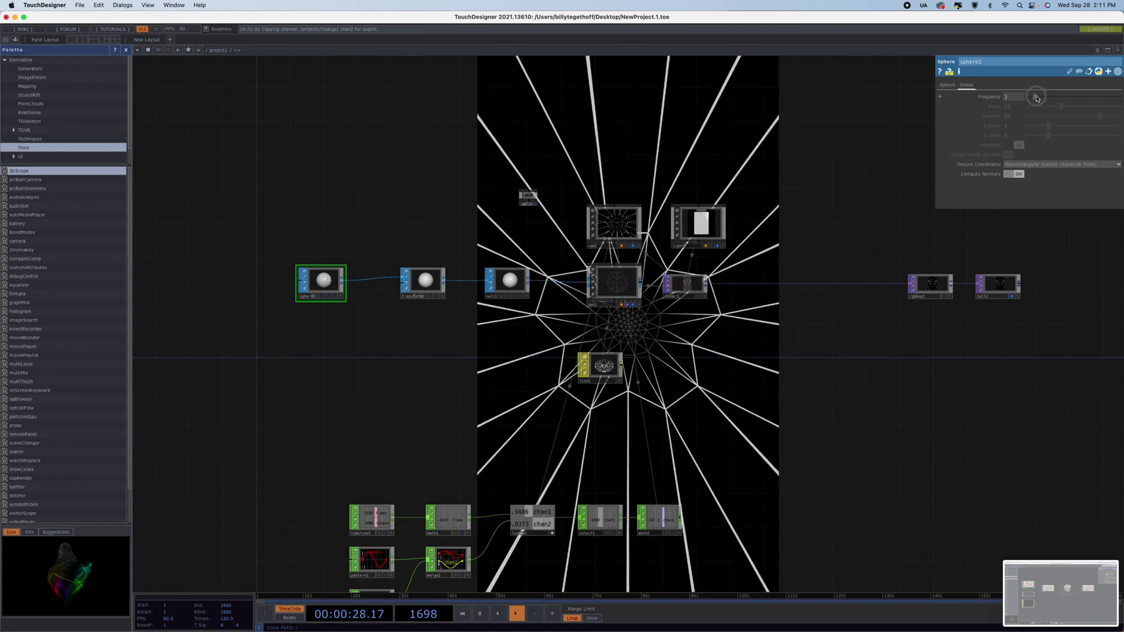
pyautogui.moveTo(1038, 98); pyautogui.dragTo(1056, 97)
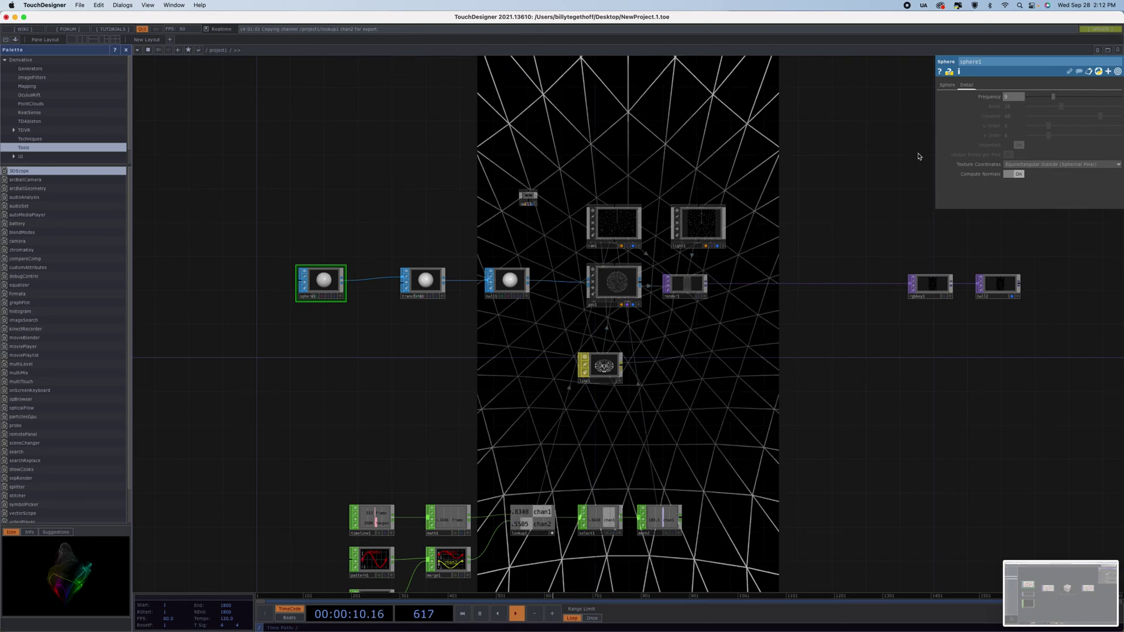
# - Switch the camera's Translate X back to the expression op('lookup1')['chan1']*10 and assign null3 as its Look At target
pyautogui.click(626, 232)
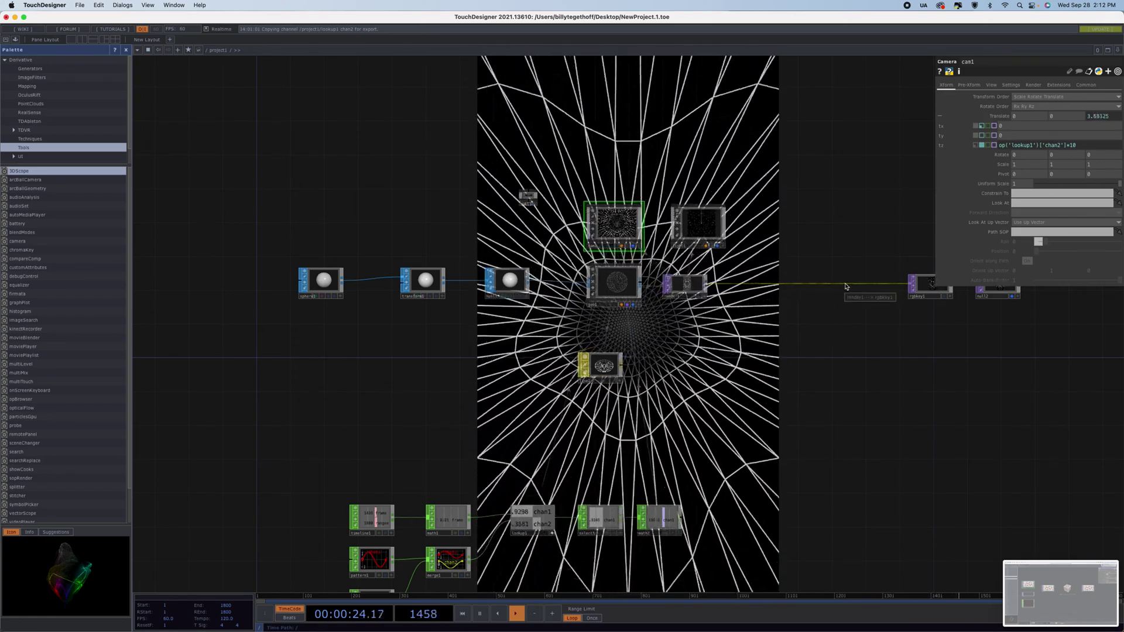
pyautogui.click(984, 125)
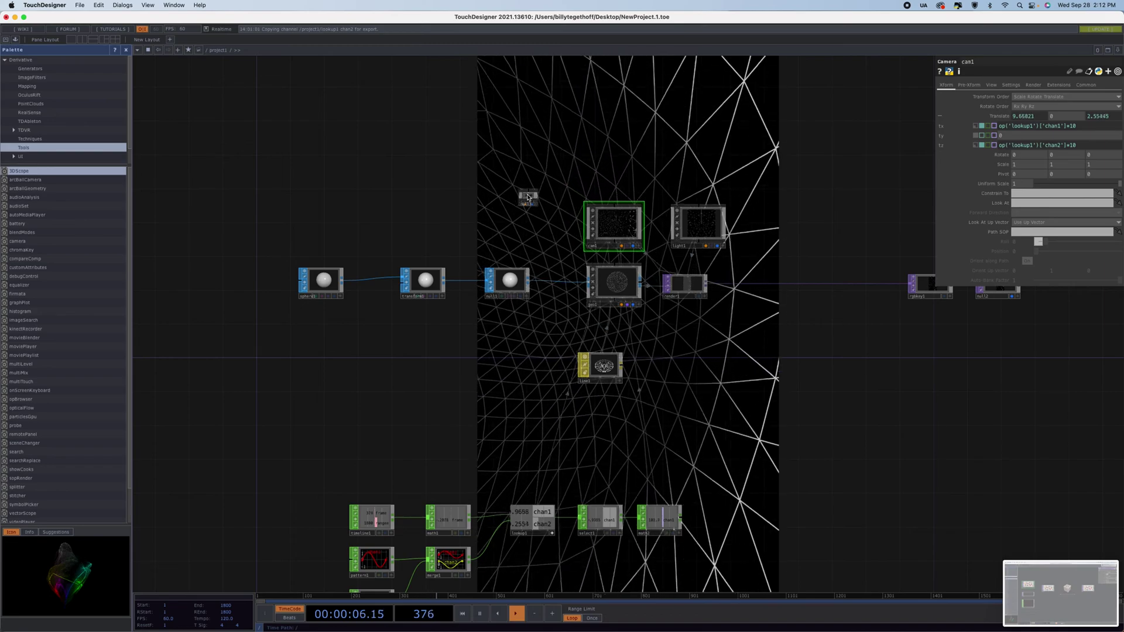
pyautogui.moveTo(527, 198); pyautogui.dragTo(1050, 206)
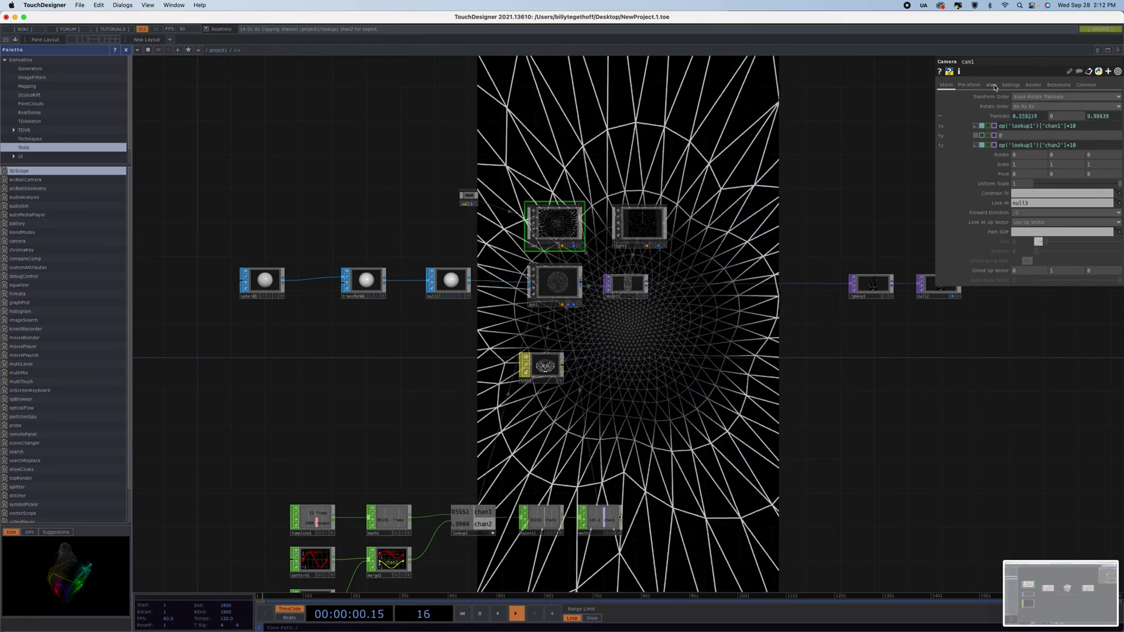
# - Set the first To Range value of the Math CHOP driving the FOV to 175 and check the camera's FOV Angle along the timeline
pyautogui.click(606, 525)
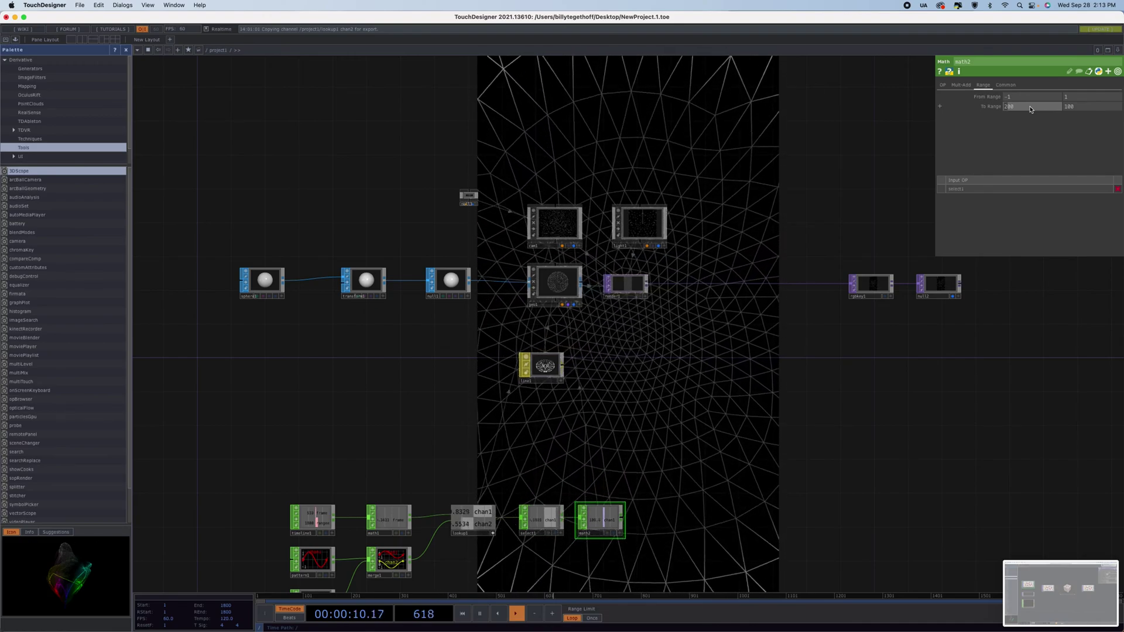
pyautogui.click(553, 229)
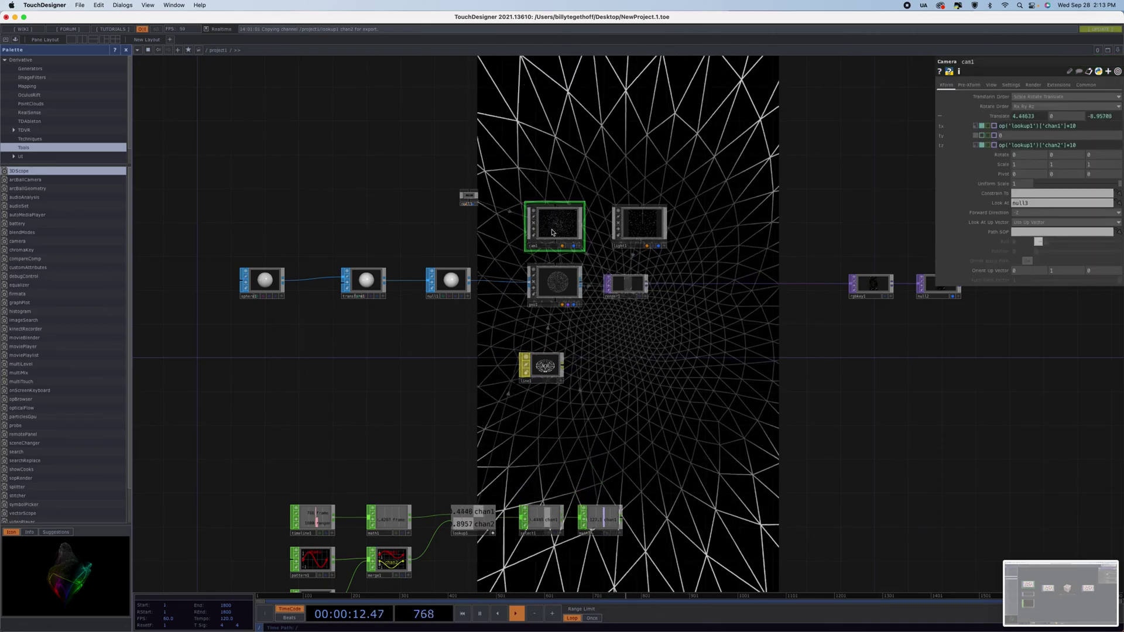
pyautogui.click(992, 85)
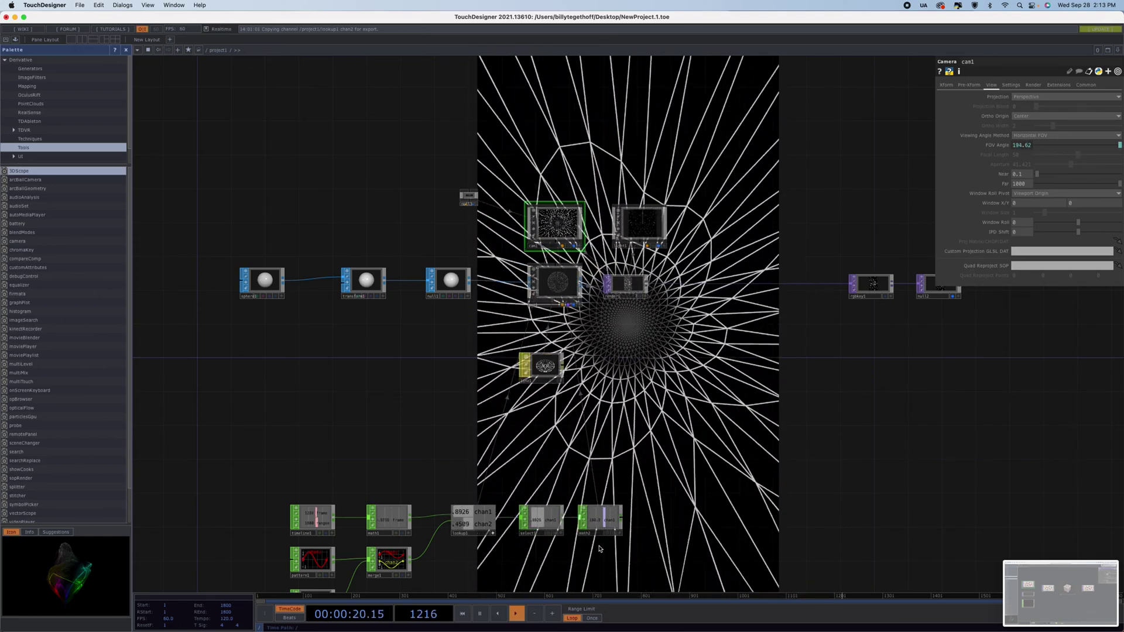
pyautogui.click(609, 520)
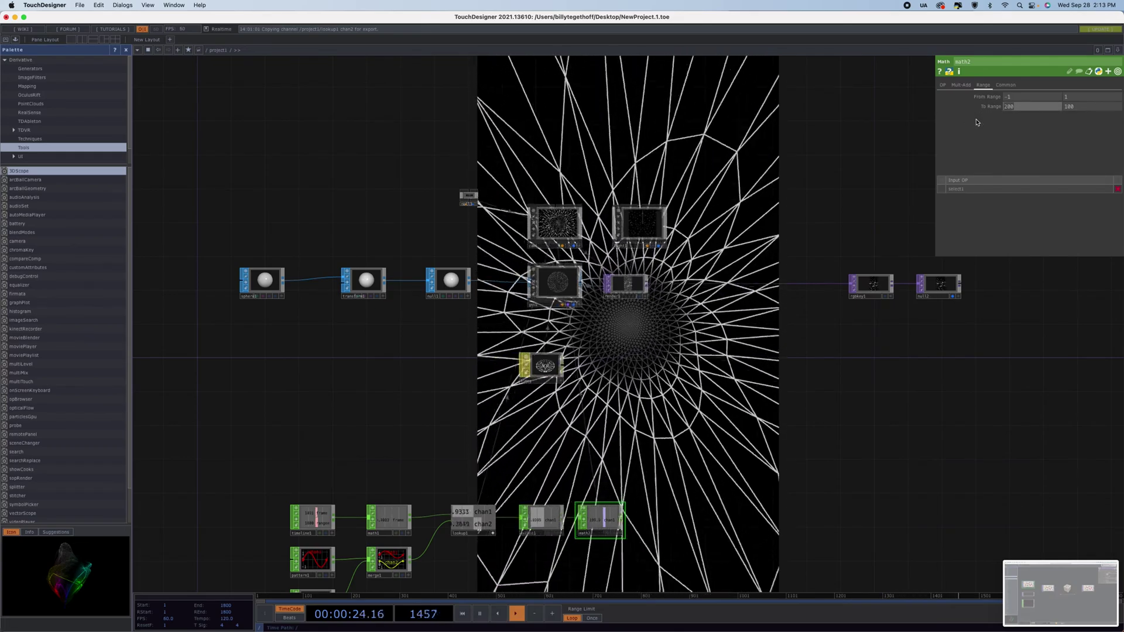
pyautogui.write('175')
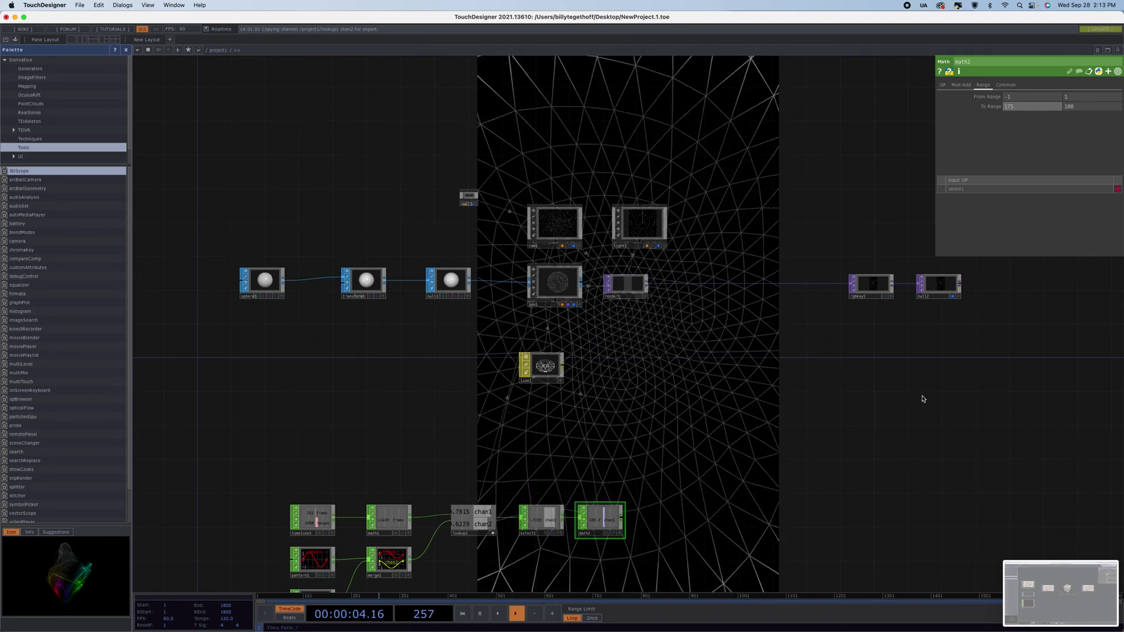
pyautogui.click(559, 227)
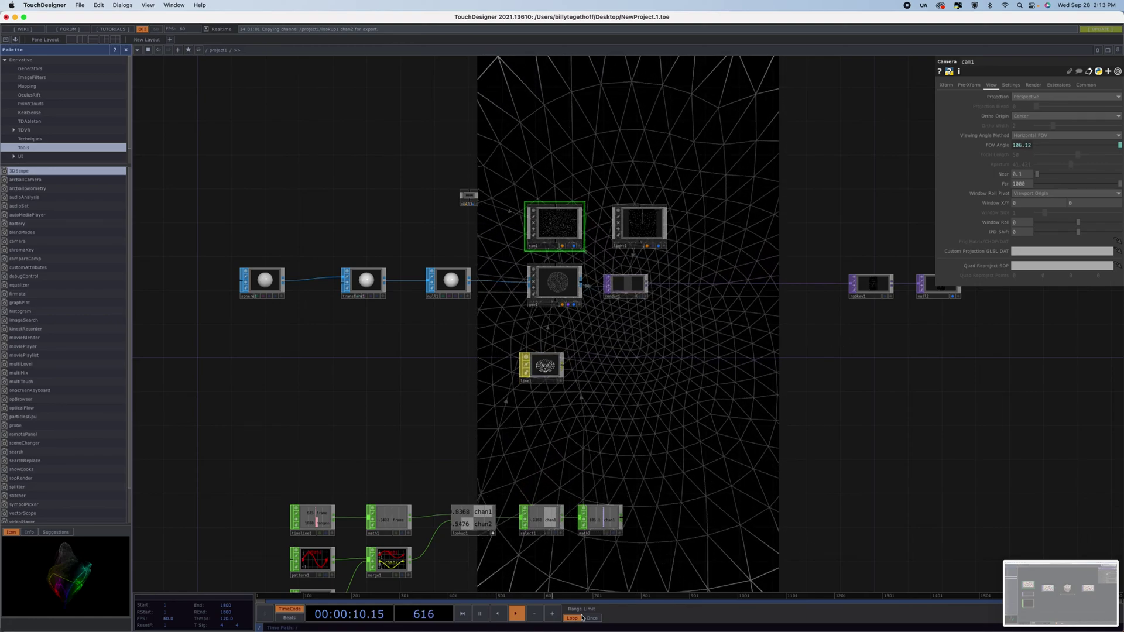
pyautogui.moveTo(574, 600)
pyautogui.mouseDown()
pyautogui.moveTo(421, 595)
pyautogui.moveTo(306, 571)
pyautogui.moveTo(222, 569)
pyautogui.moveTo(764, 579)
pyautogui.moveTo(799, 568)
pyautogui.moveTo(1004, 568)
pyautogui.moveTo(564, 589)
pyautogui.mouseUp()
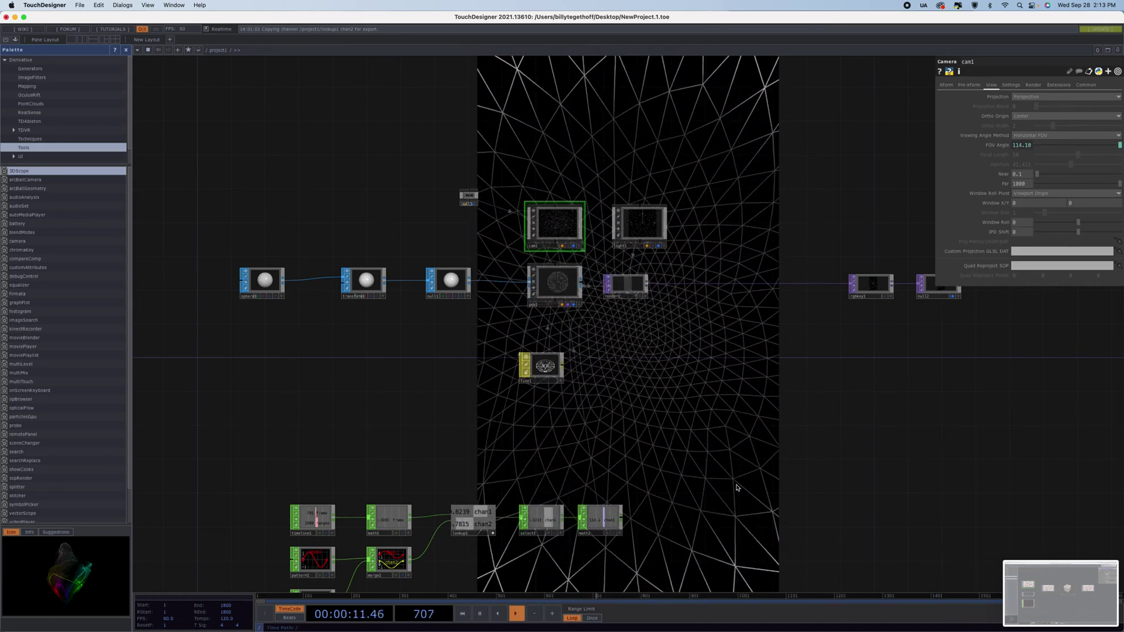
# - Set the Line MAT's Line Far Color to white
pyautogui.click(546, 369)
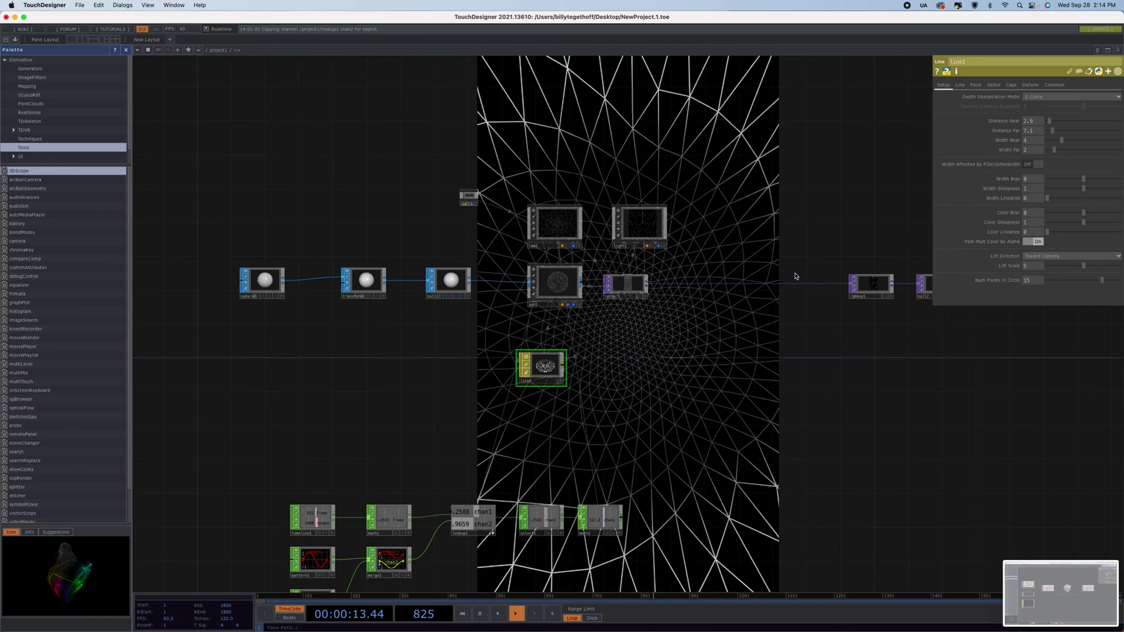
pyautogui.click(960, 85)
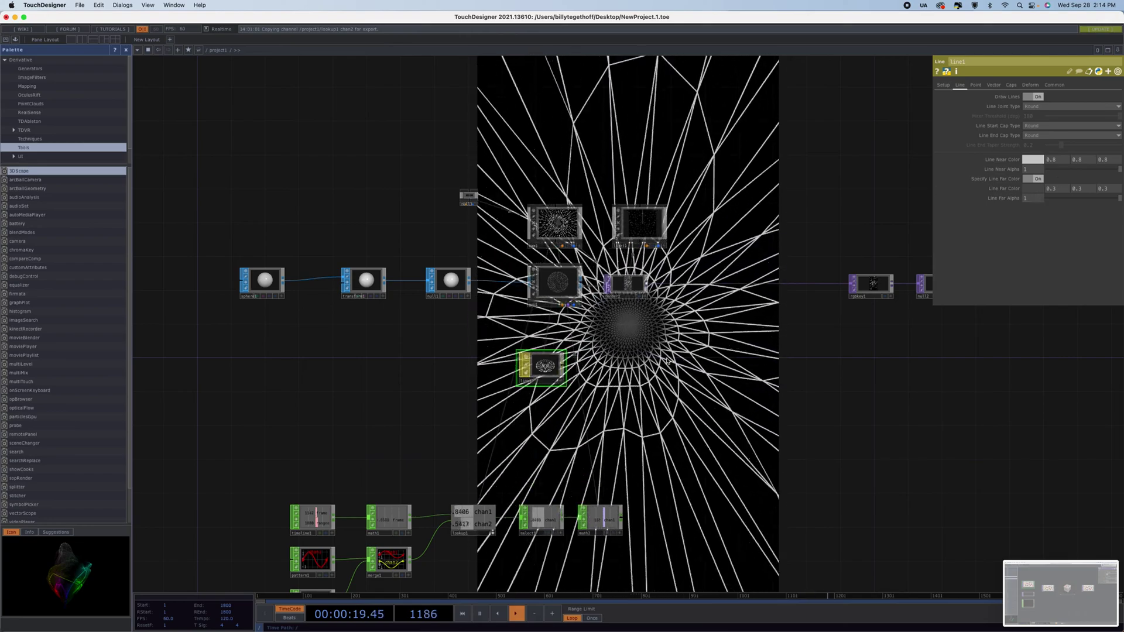
pyautogui.click(1032, 189)
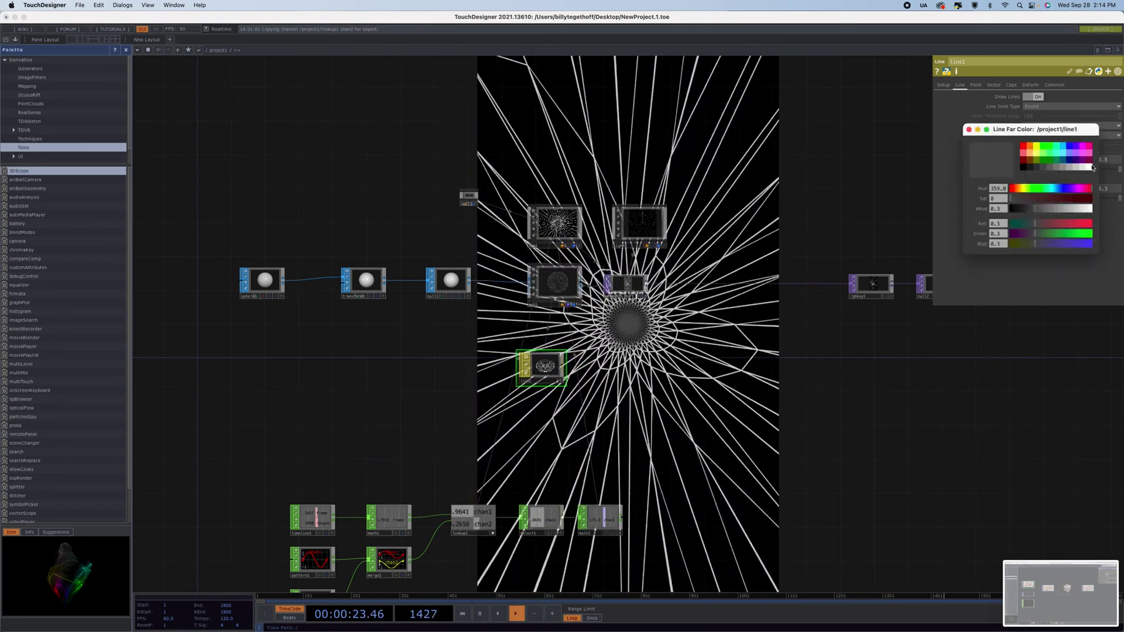
pyautogui.click(1093, 168)
pyautogui.click(969, 129)
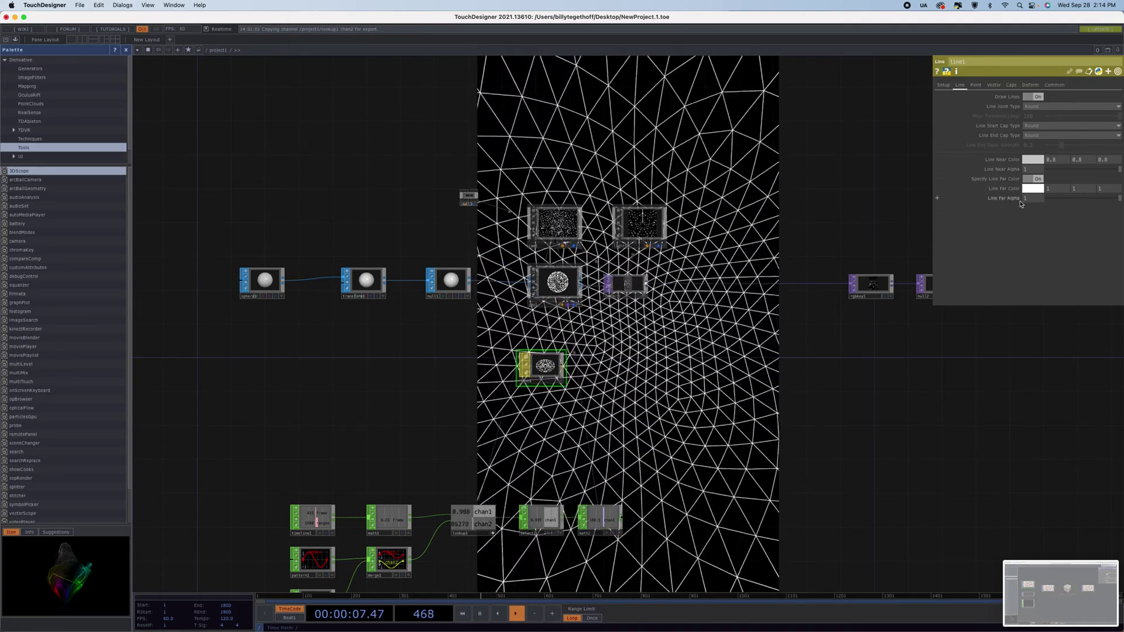
# - Compare several gray shades for the Line MAT's Line Far Color and set it to a light gray of 0.9
pyautogui.click(1034, 188)
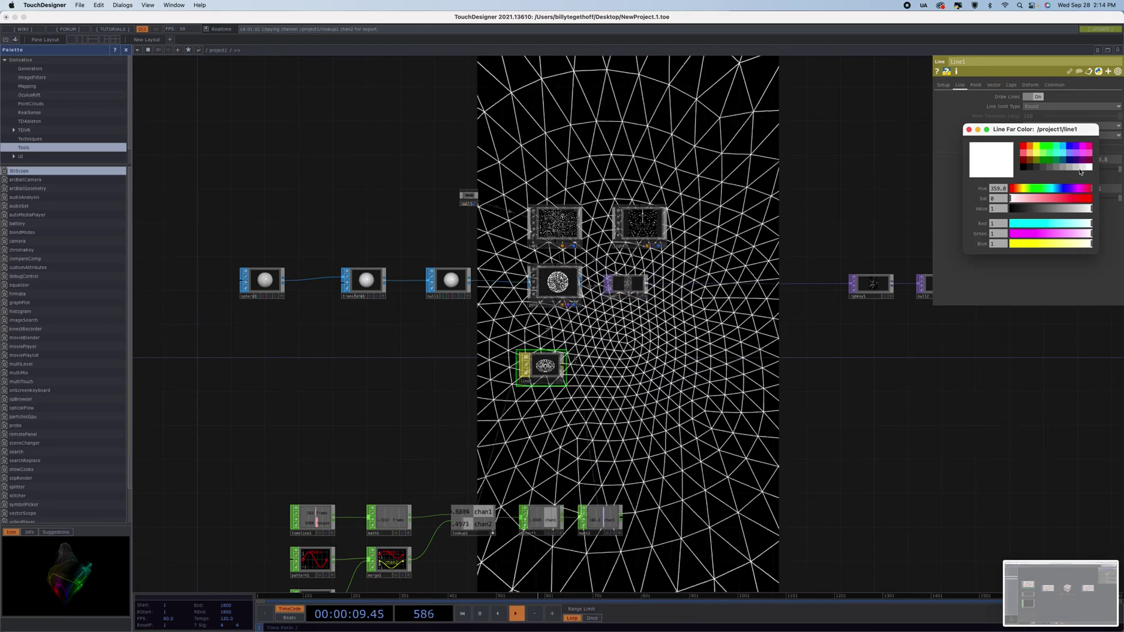
pyautogui.click(1074, 168)
pyautogui.click(1067, 169)
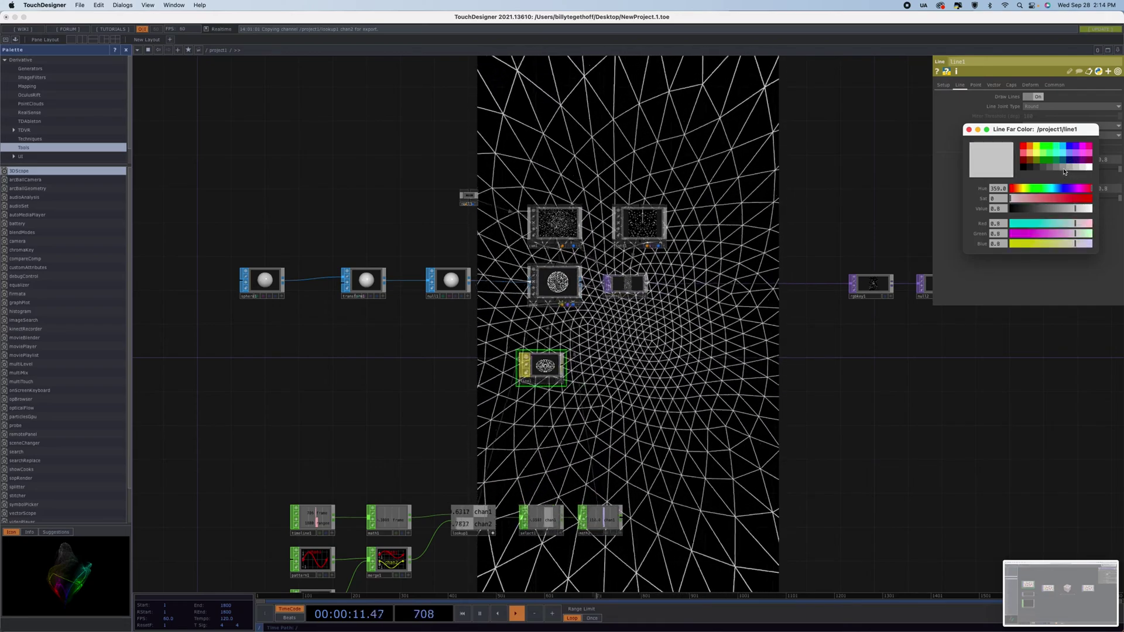
pyautogui.click(1053, 169)
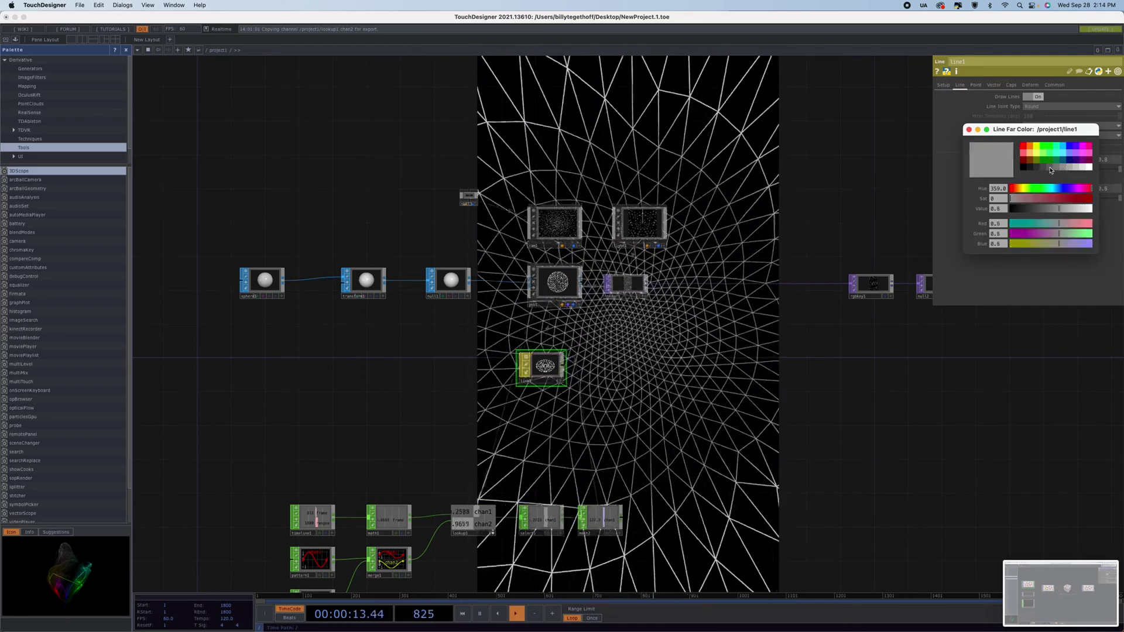
pyautogui.click(1051, 169)
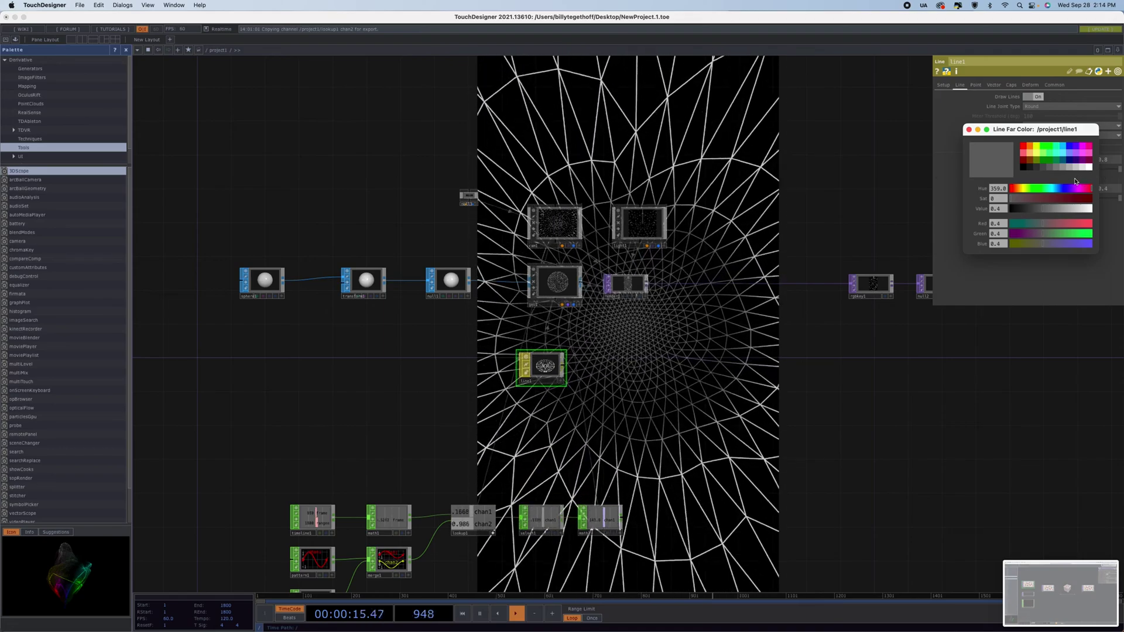
pyautogui.click(1085, 169)
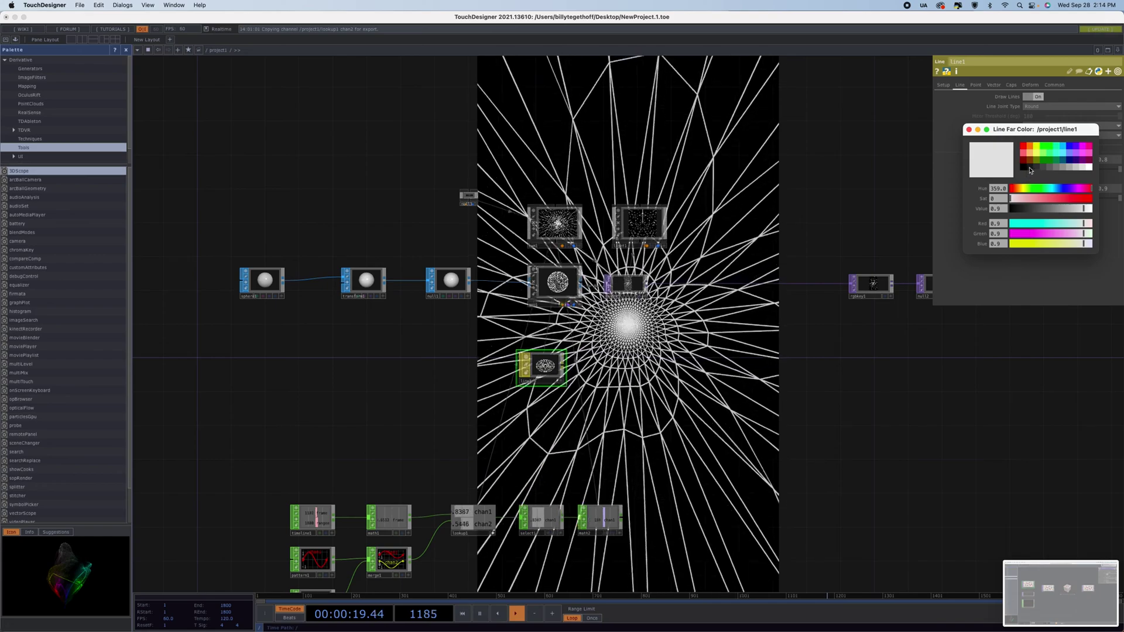
pyautogui.click(1046, 168)
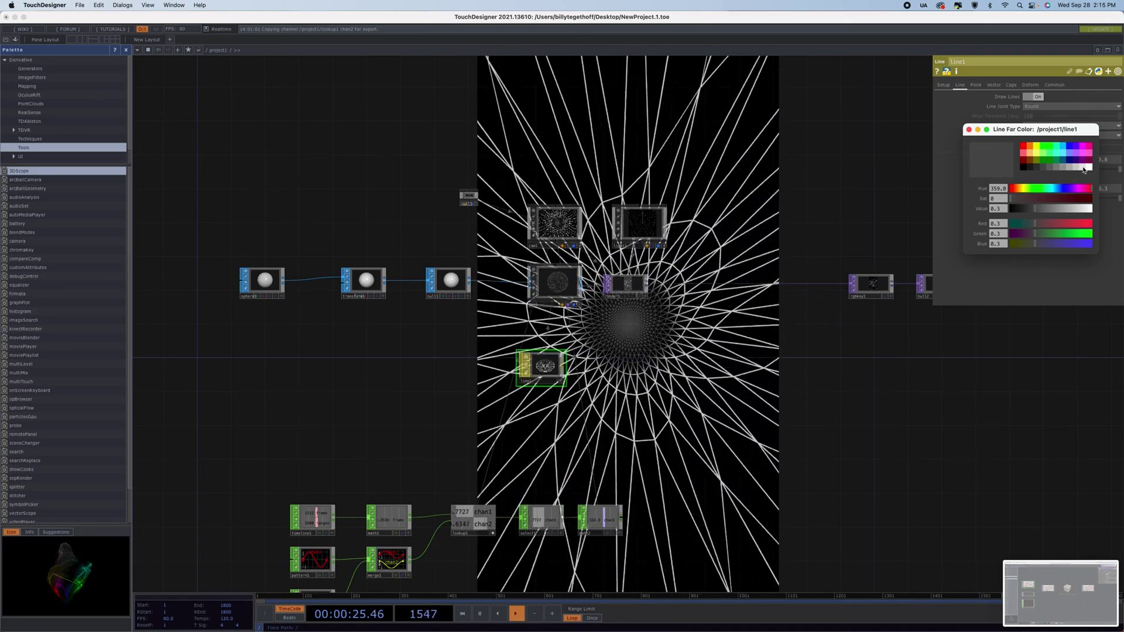
pyautogui.click(1084, 168)
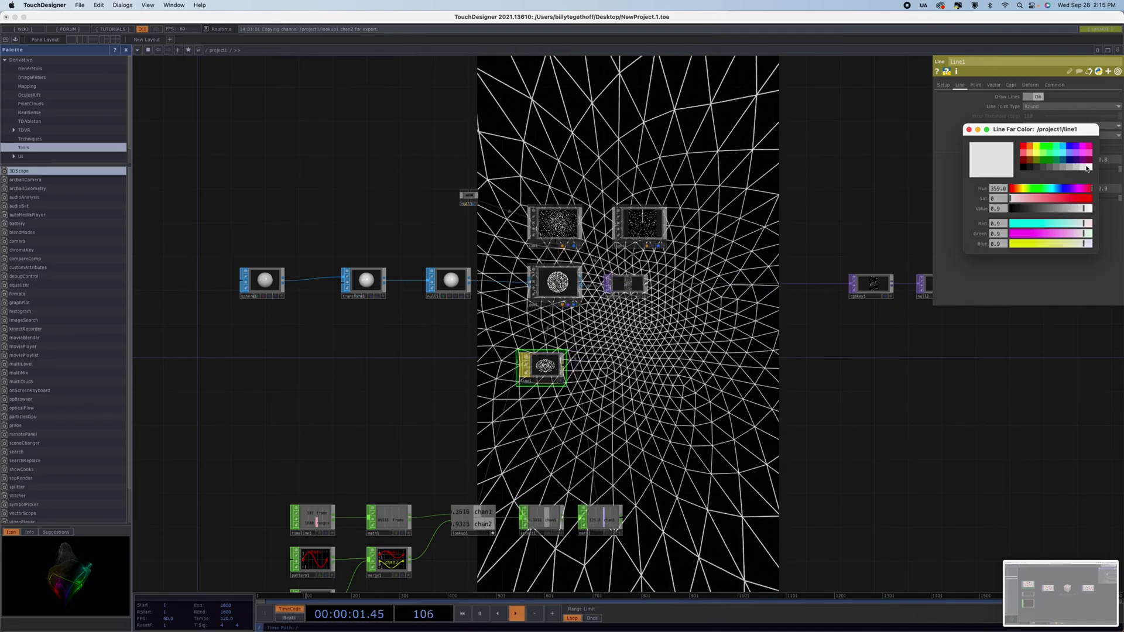
# - Close the line color picker and set the Line MAT's Width Near to 2.7
pyautogui.click(969, 129)
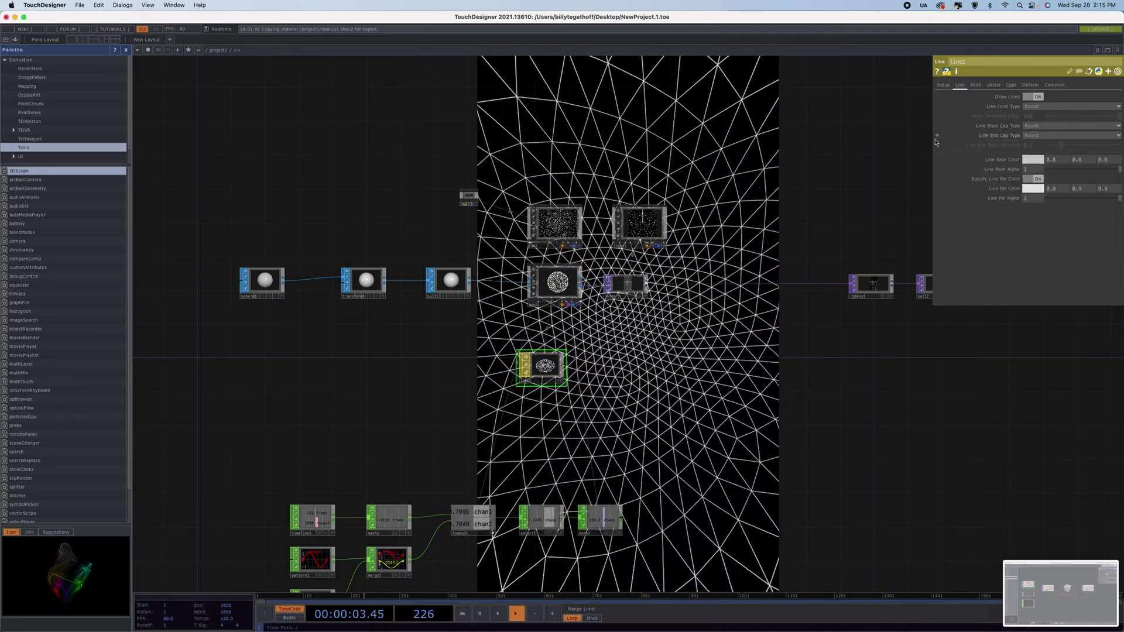
pyautogui.moveTo(911, 412); pyautogui.dragTo(701, 403)
pyautogui.scroll(-3, 606, 403)
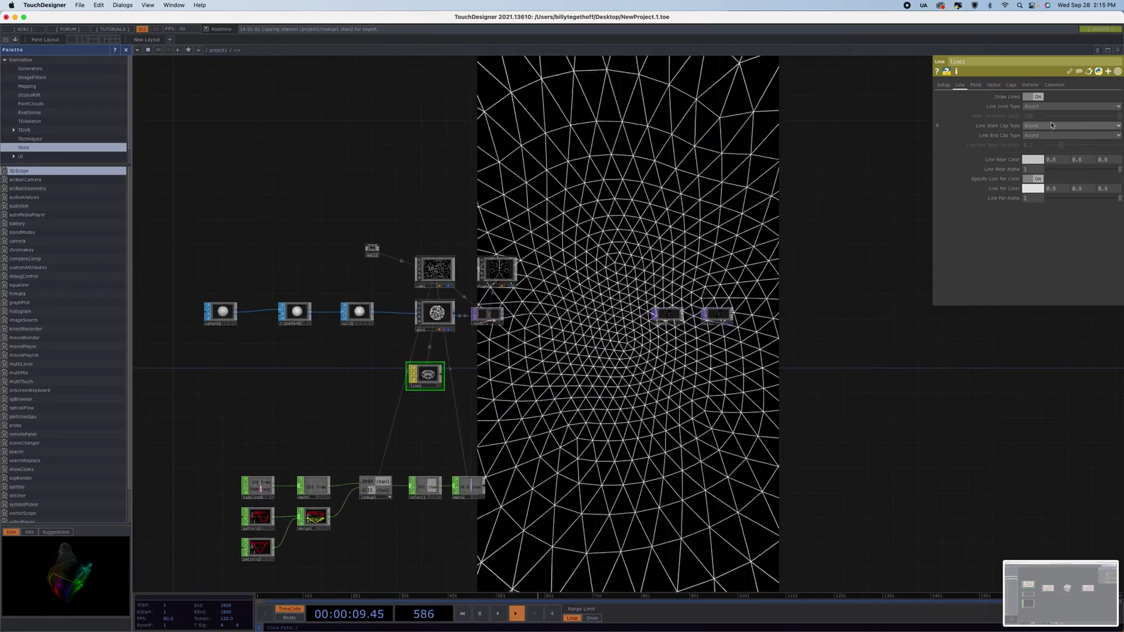
pyautogui.click(944, 85)
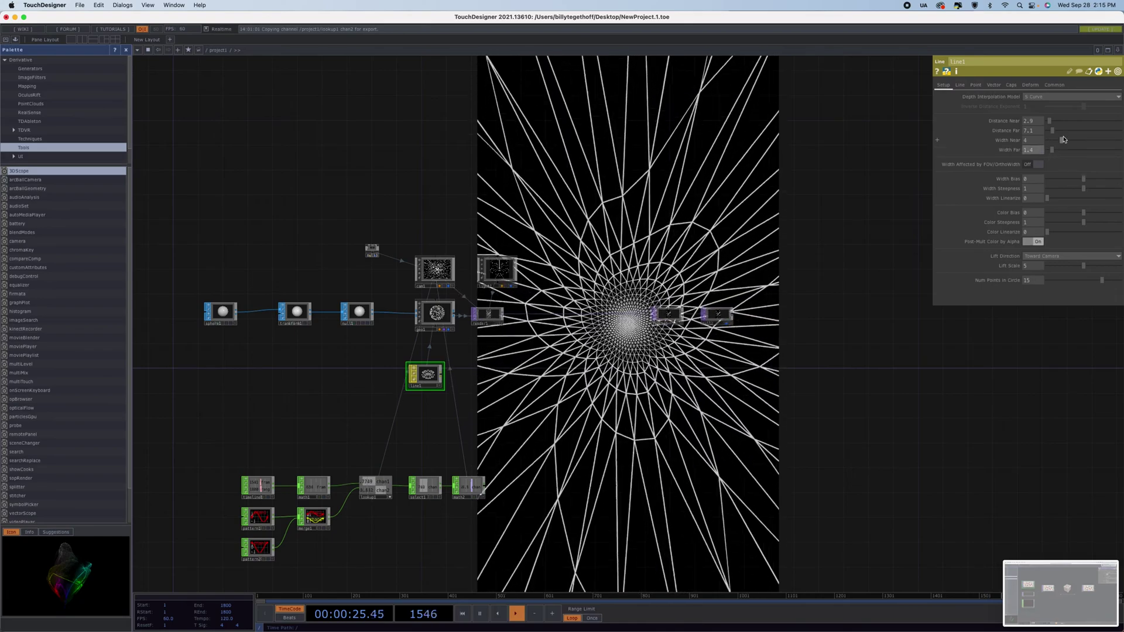
pyautogui.moveTo(1063, 140); pyautogui.dragTo(1060, 141)
pyautogui.moveTo(1058, 142); pyautogui.dragTo(1057, 143)
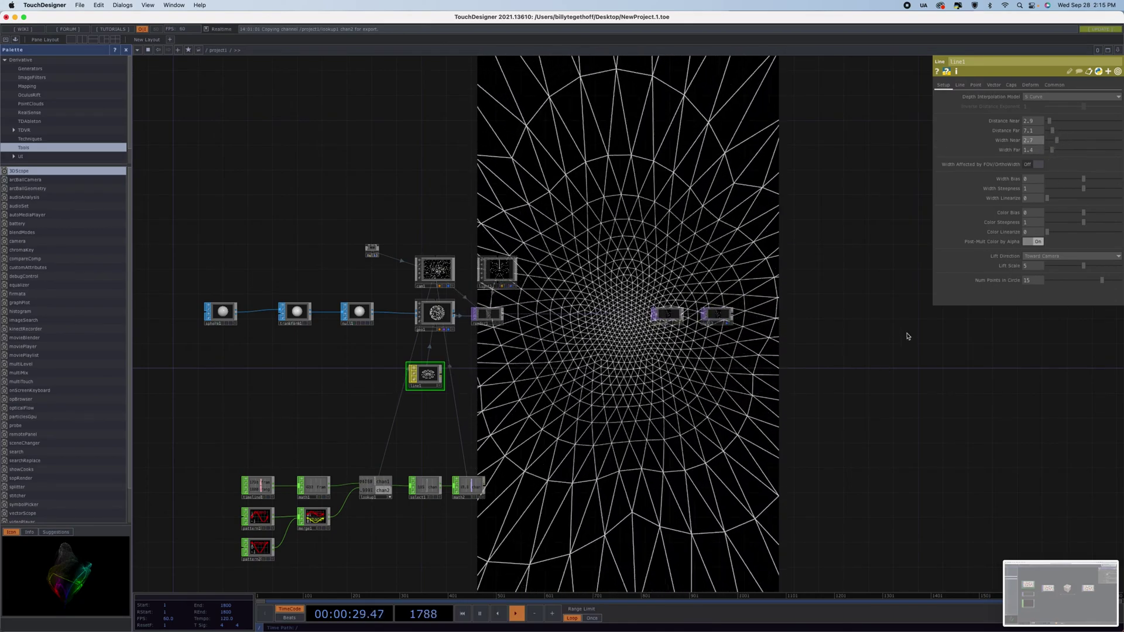
pyautogui.scroll(-2, 585, 457)
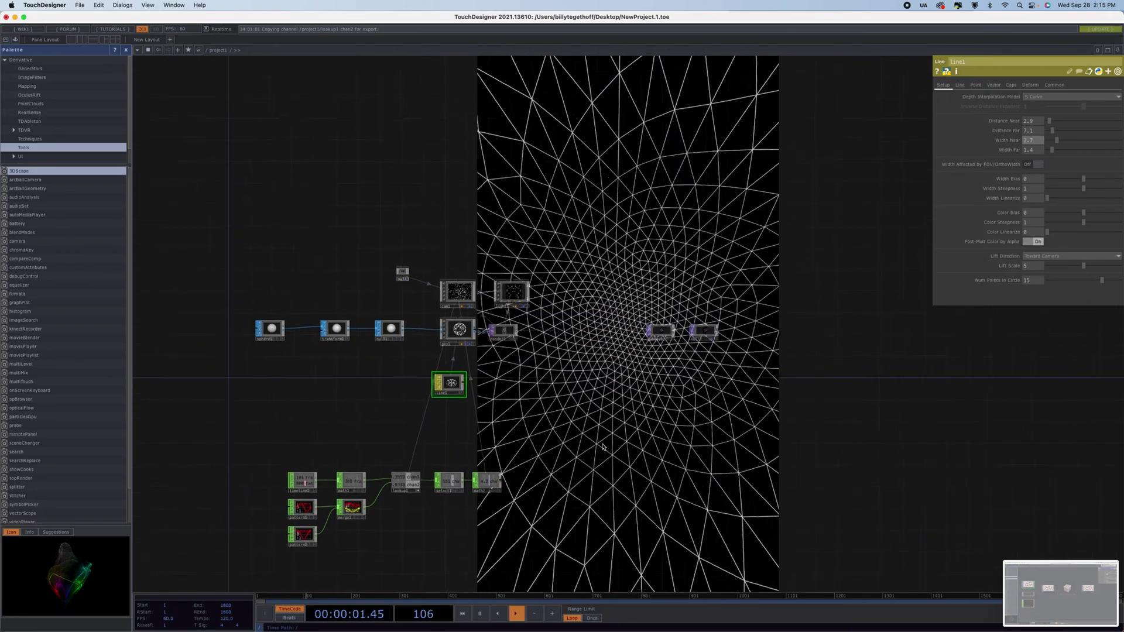
# - Enable Draw Points on the Line MAT and raise the Point Size Multiplier to 19
pyautogui.click(975, 85)
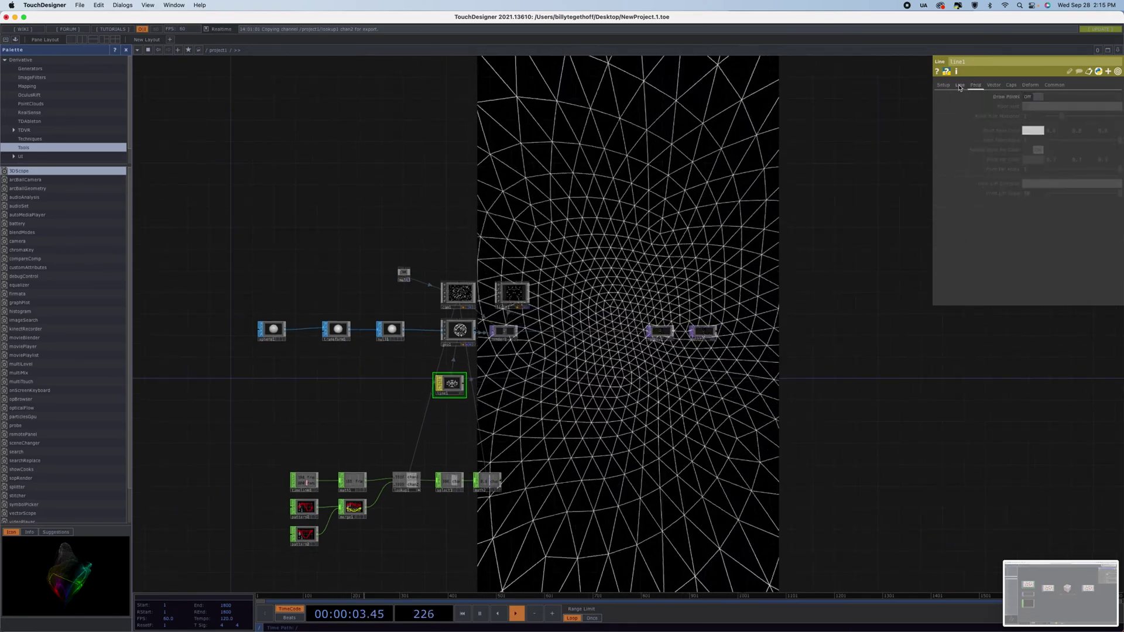
pyautogui.click(1034, 97)
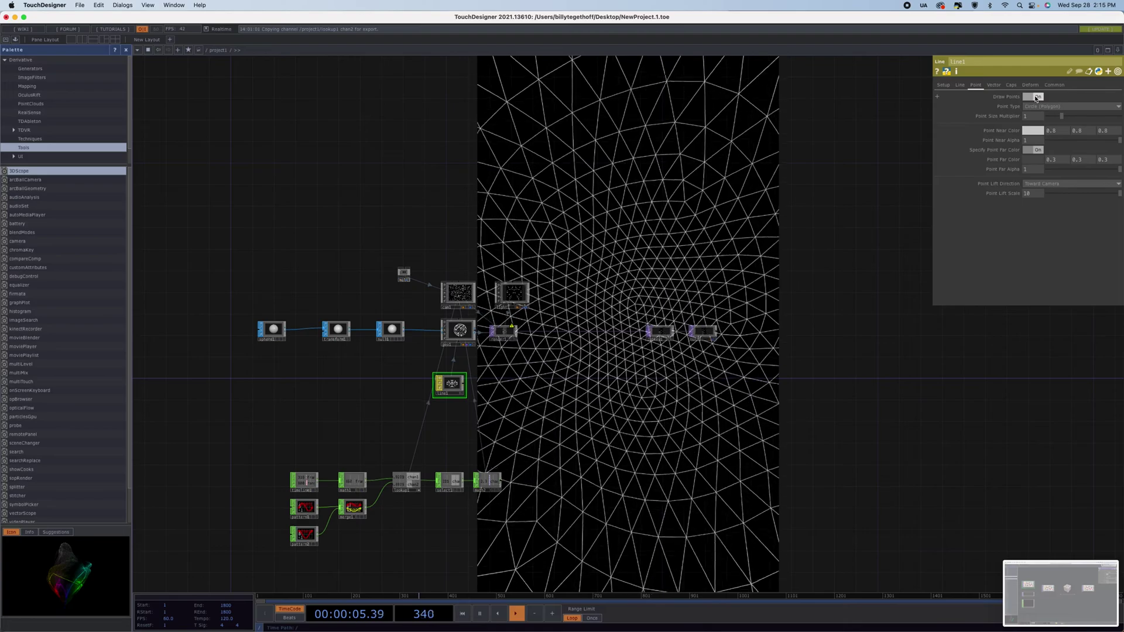
pyautogui.moveTo(1062, 116); pyautogui.dragTo(1120, 116)
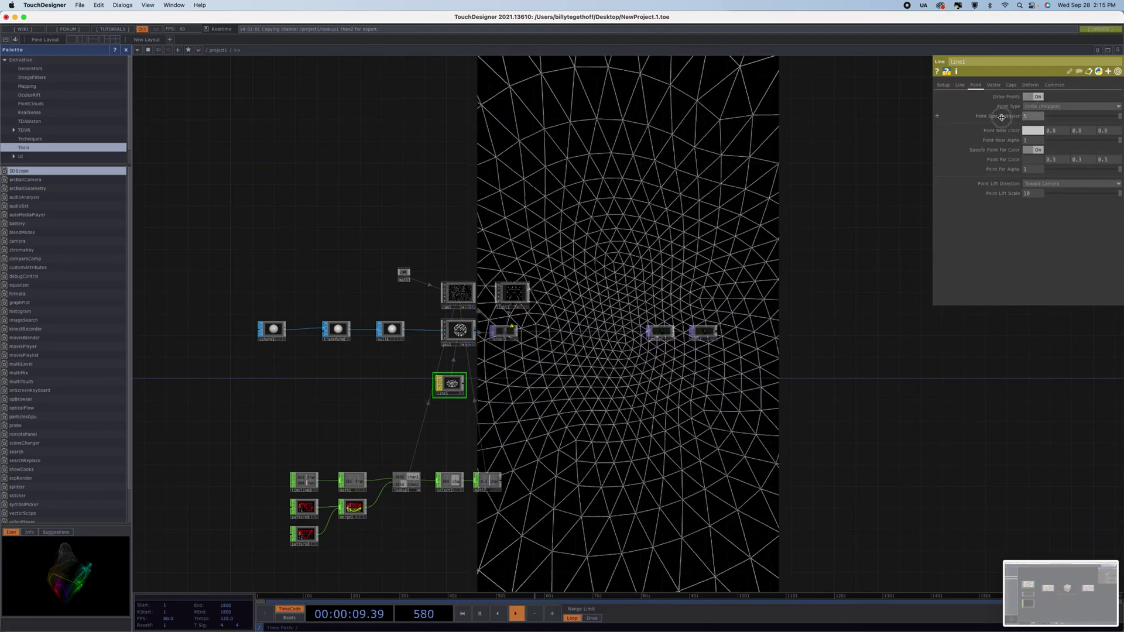
pyautogui.moveTo(1002, 117)
pyautogui.mouseDown(button='middle')
pyautogui.moveTo(1000, 99)
pyautogui.moveTo(1001, 111)
pyautogui.mouseUp(button='middle')
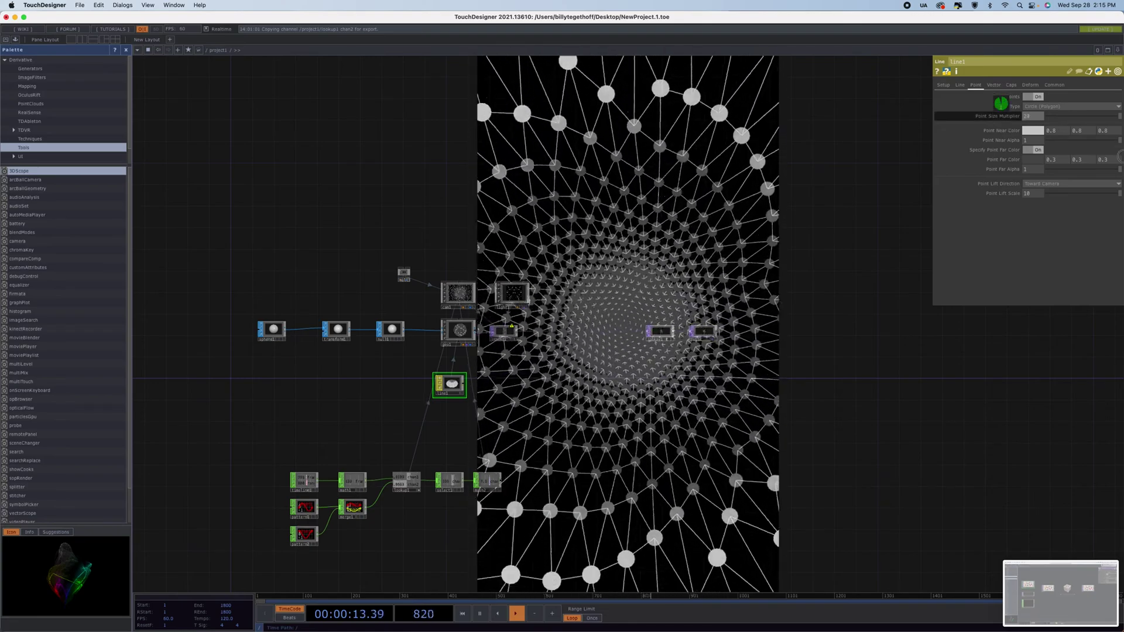
pyautogui.moveTo(1078, 156); pyautogui.dragTo(1031, 132, button='middle')
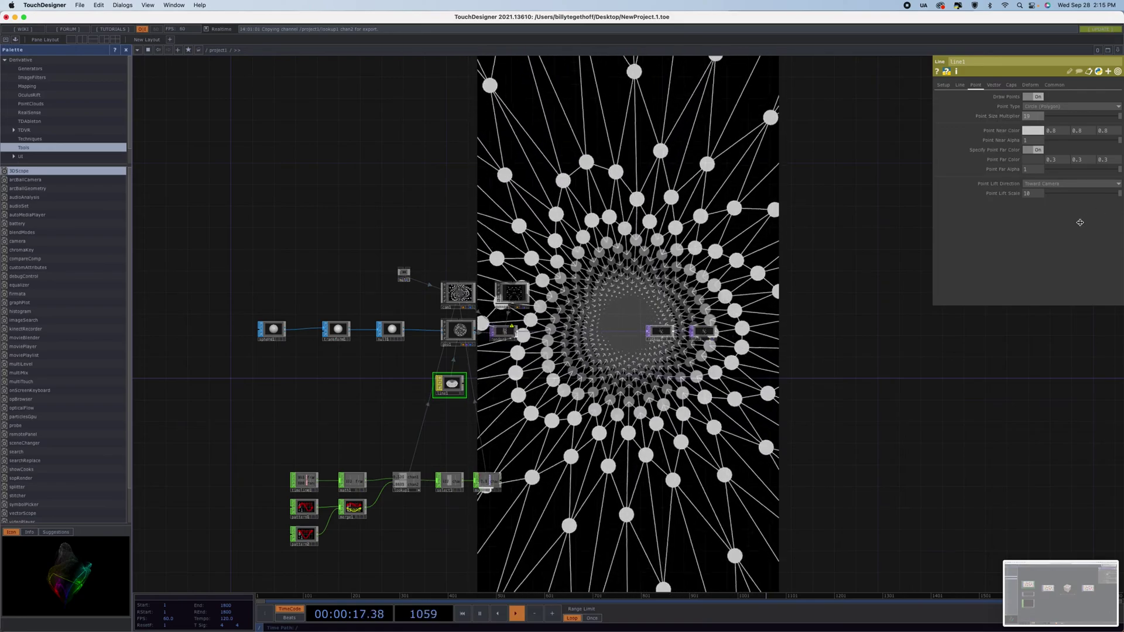
# - Try the Sphere and Cone point types on the Line MAT and turn Draw Points off
pyautogui.click(1057, 107)
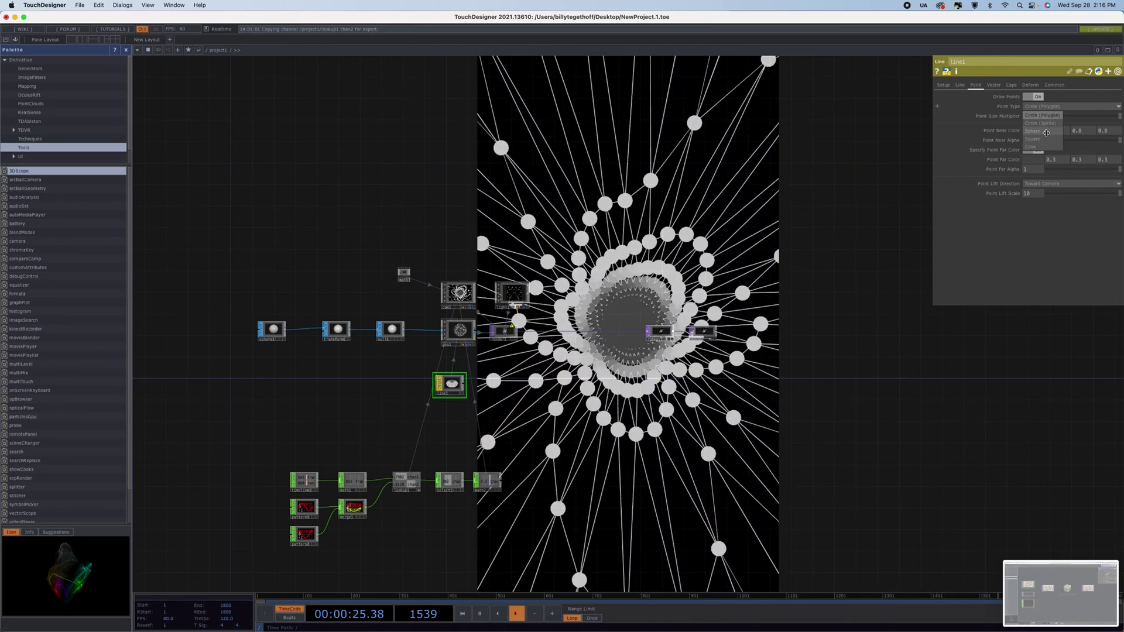
pyautogui.click(1046, 131)
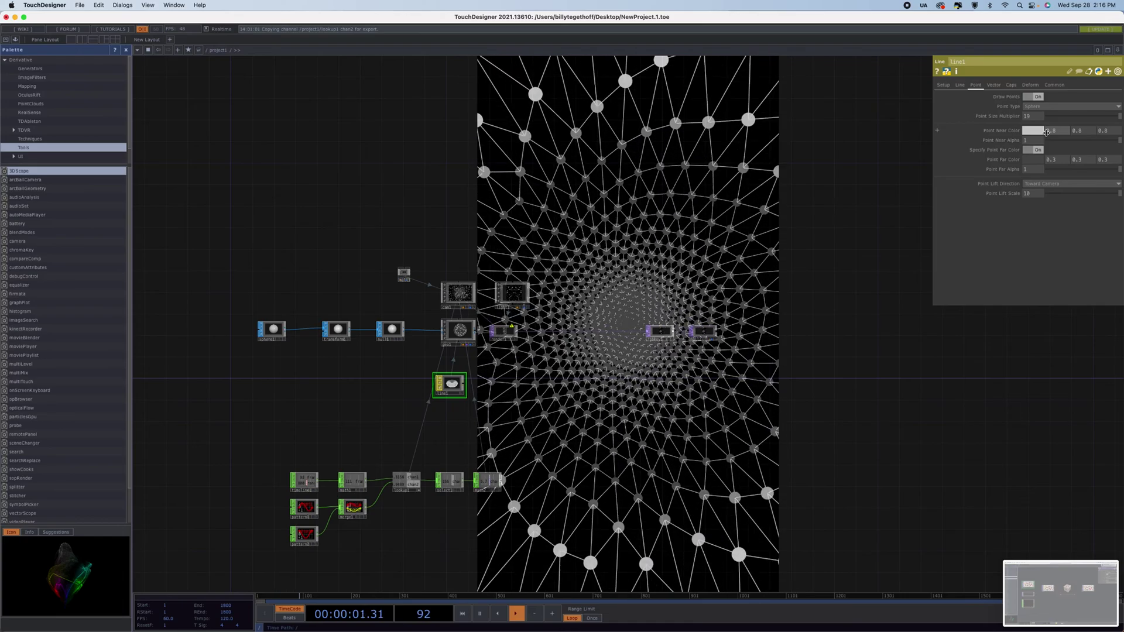
pyautogui.click(1057, 106)
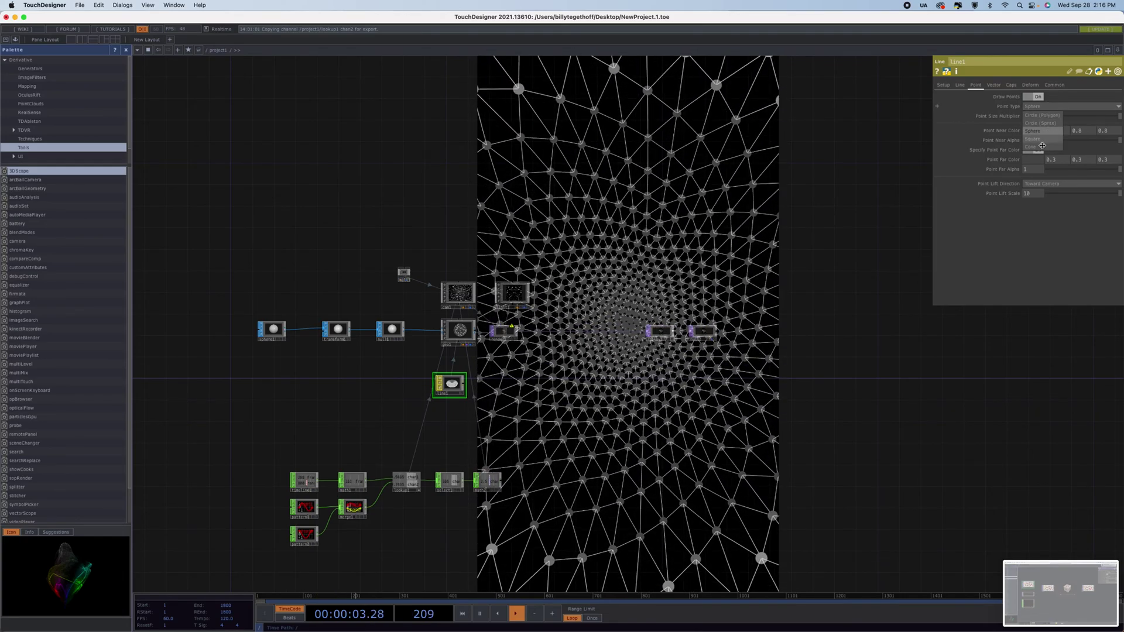
pyautogui.click(1050, 115)
pyautogui.click(1040, 150)
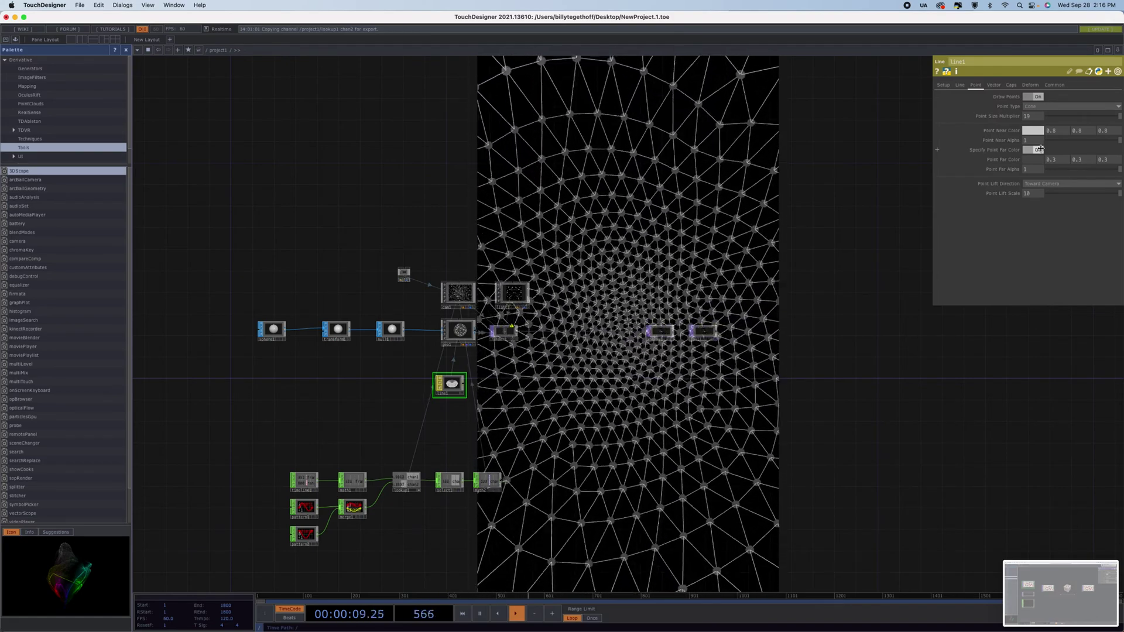
pyautogui.click(1039, 96)
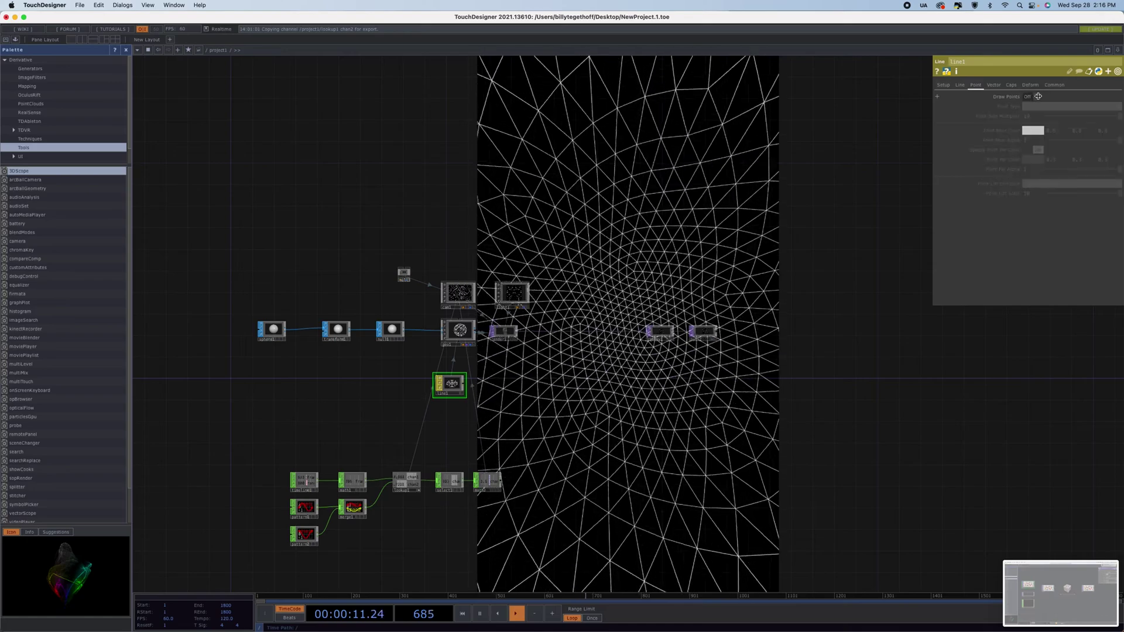
# - Try Draw Vectors on the Line MAT with Scale 3.89 and Vector Taper Strength 0.52, and turn it off
pyautogui.click(997, 85)
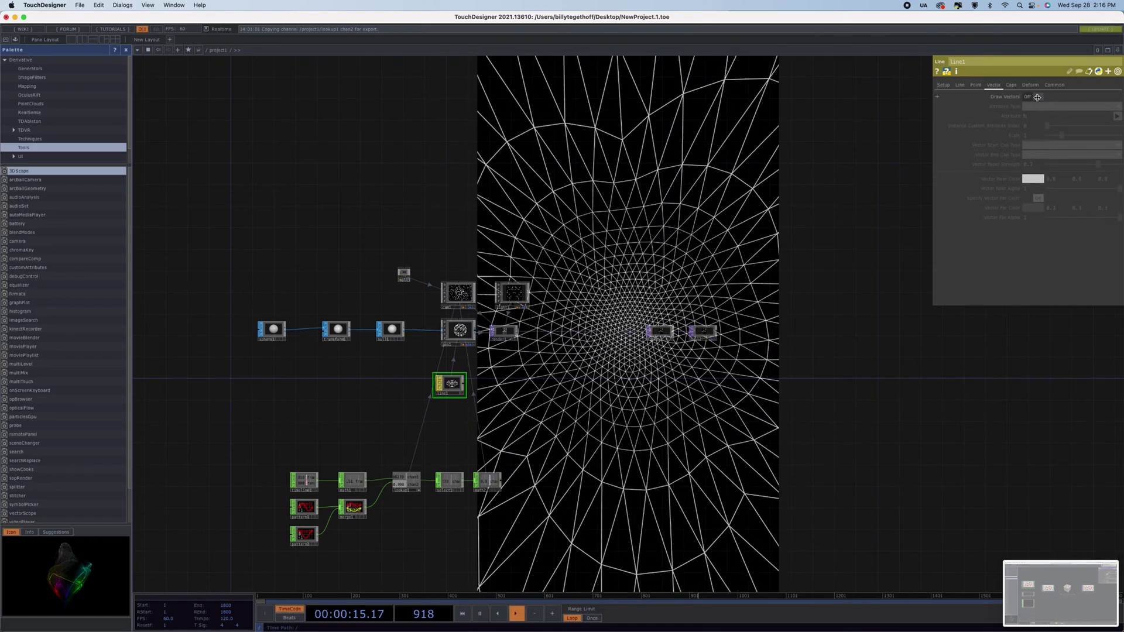
pyautogui.click(1036, 97)
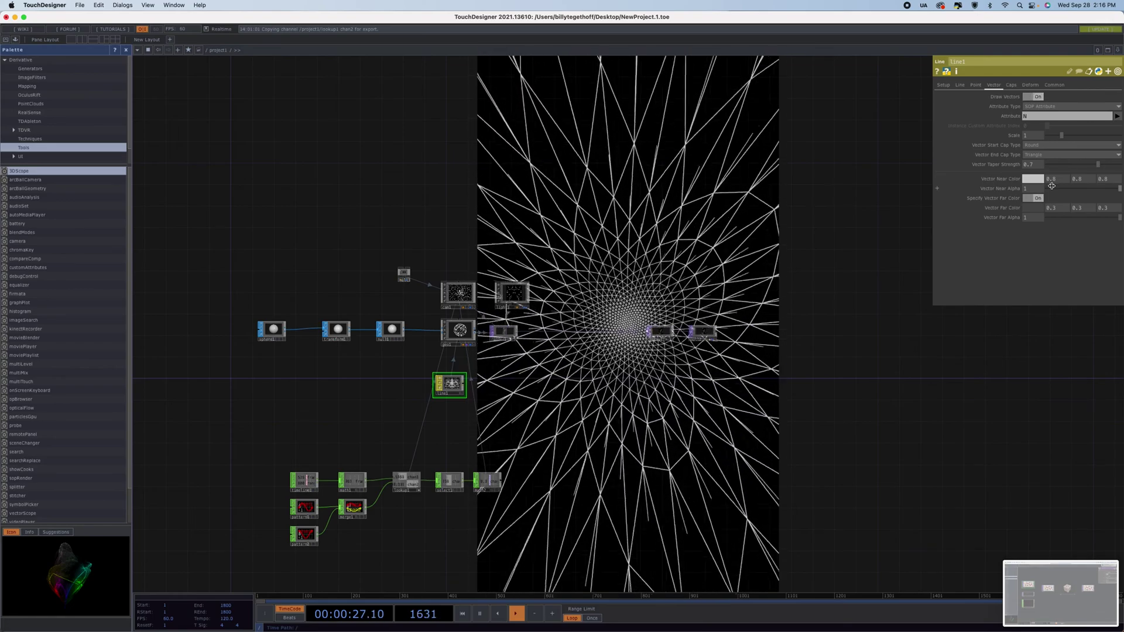
pyautogui.moveTo(1062, 136); pyautogui.dragTo(1105, 133)
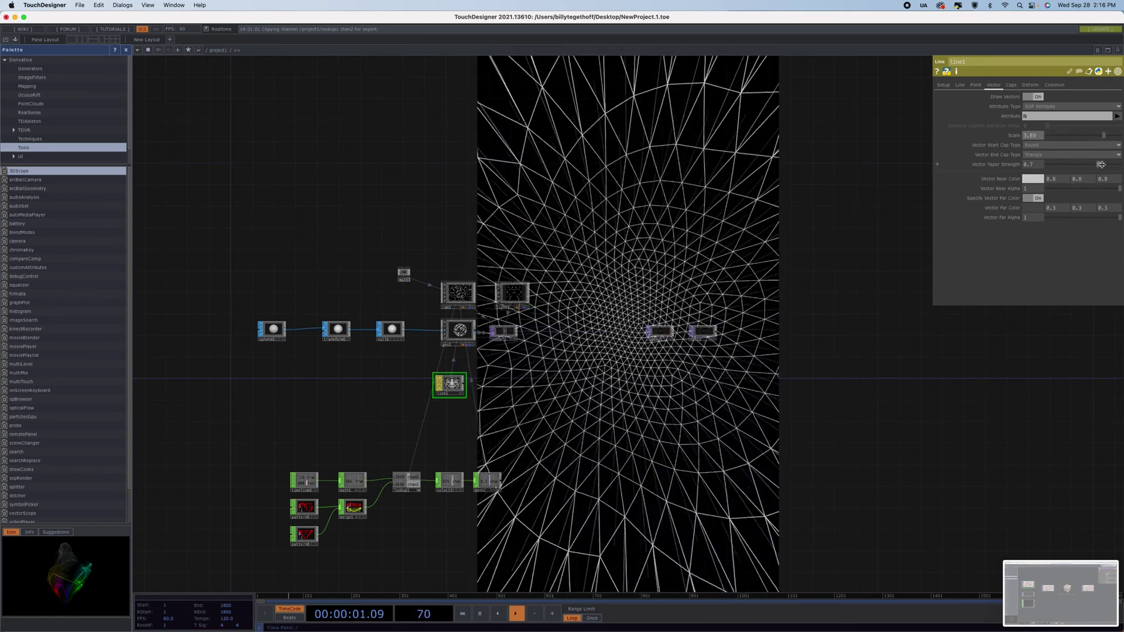
pyautogui.moveTo(1098, 164); pyautogui.dragTo(1047, 169)
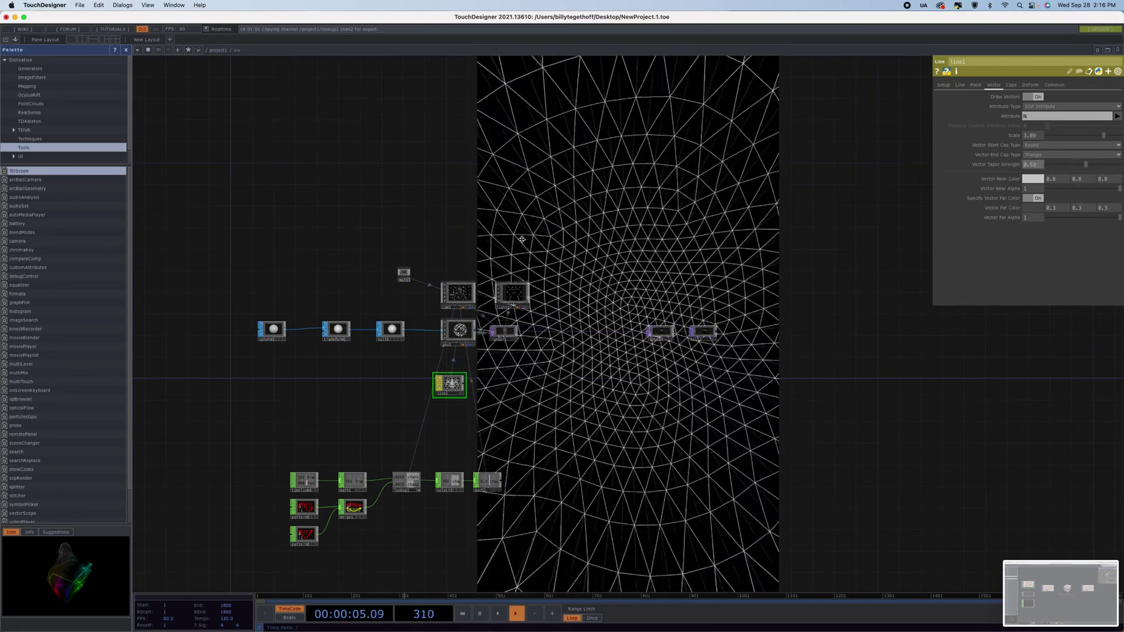
pyautogui.click(1032, 97)
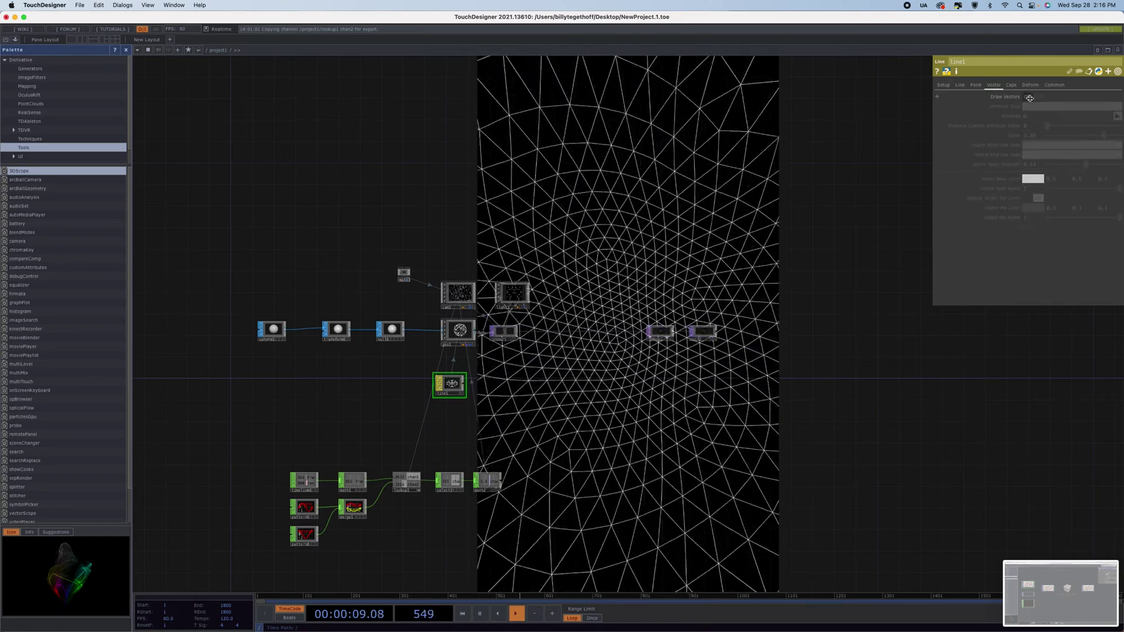
# - Set the Sphere SOP's Frequency to 3 and move the two final TOPs to the right, clear of the render preview
pyautogui.click(271, 329)
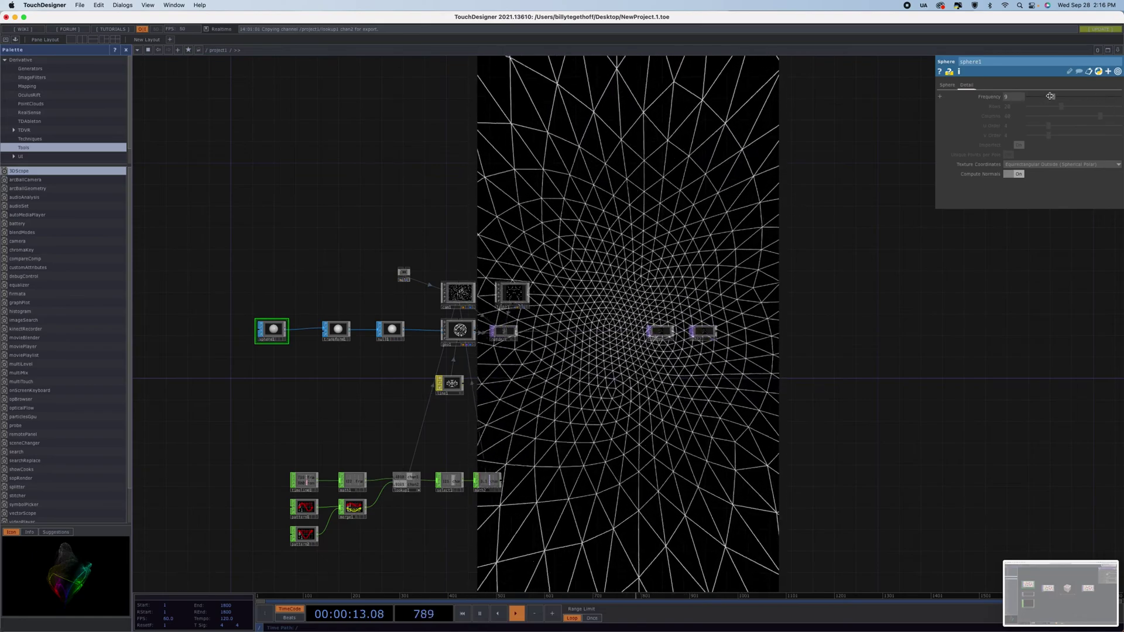
pyautogui.moveTo(1053, 96); pyautogui.dragTo(1034, 100)
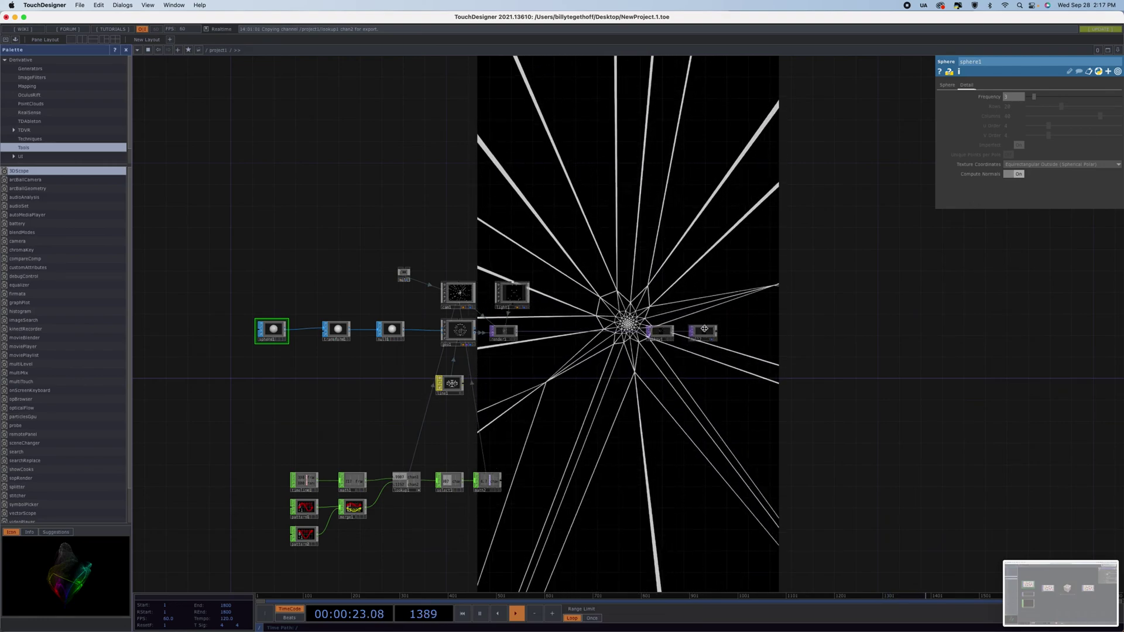
pyautogui.moveTo(705, 329); pyautogui.dragTo(828, 323)
pyautogui.moveTo(660, 331); pyautogui.dragTo(764, 325)
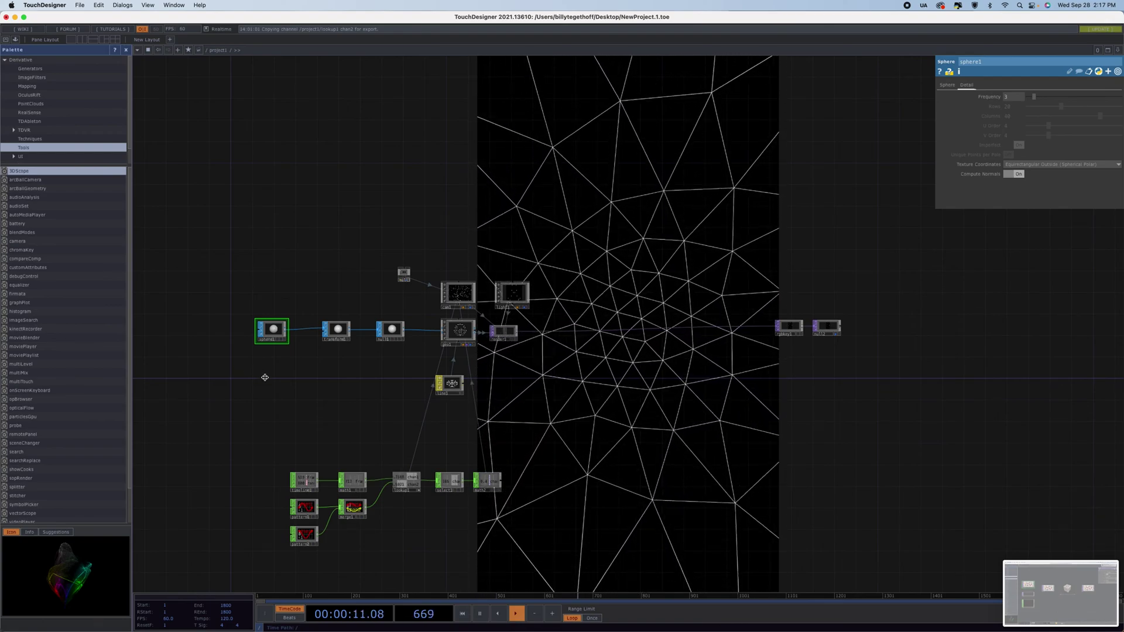
# - Add a Torus SOP to the network below the Sphere SOP
pyautogui.press('Tab')
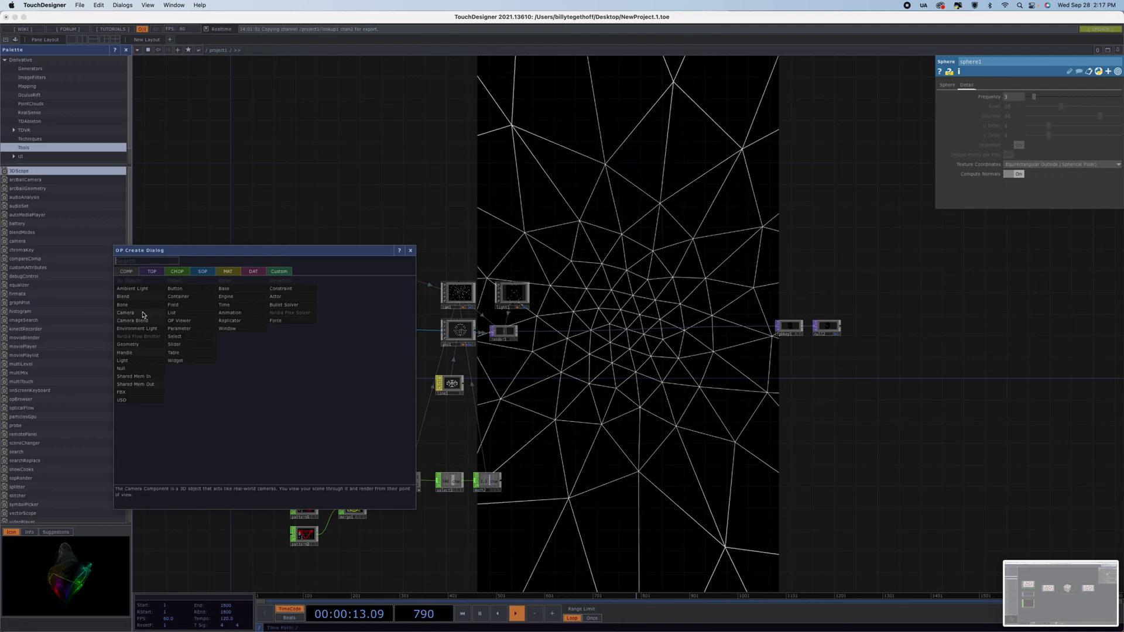
pyautogui.click(203, 271)
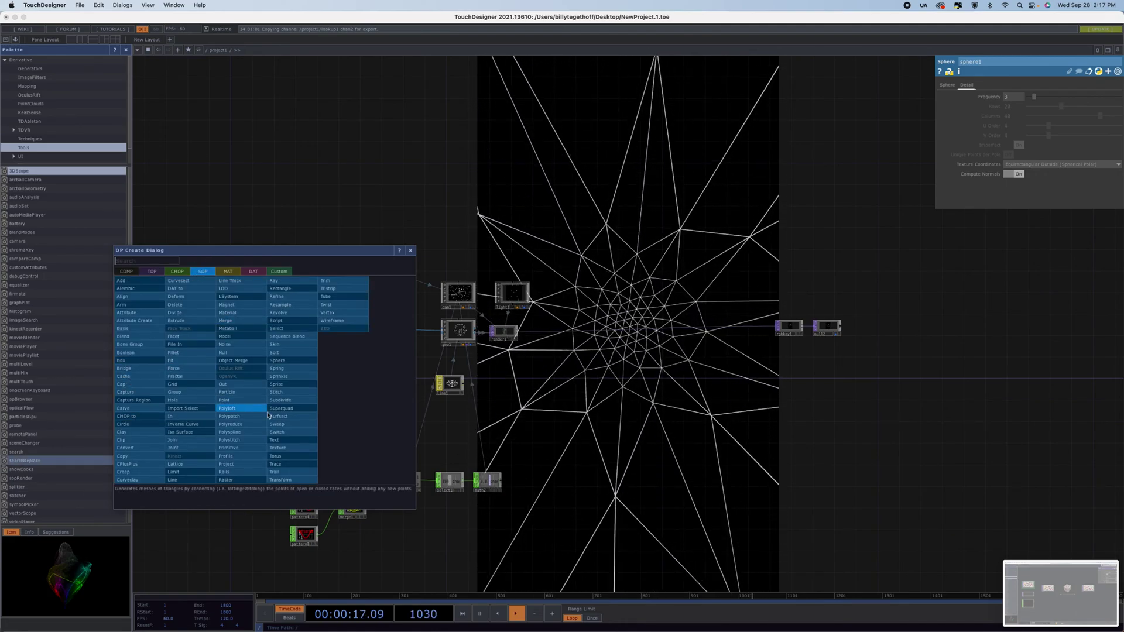
pyautogui.click(275, 456)
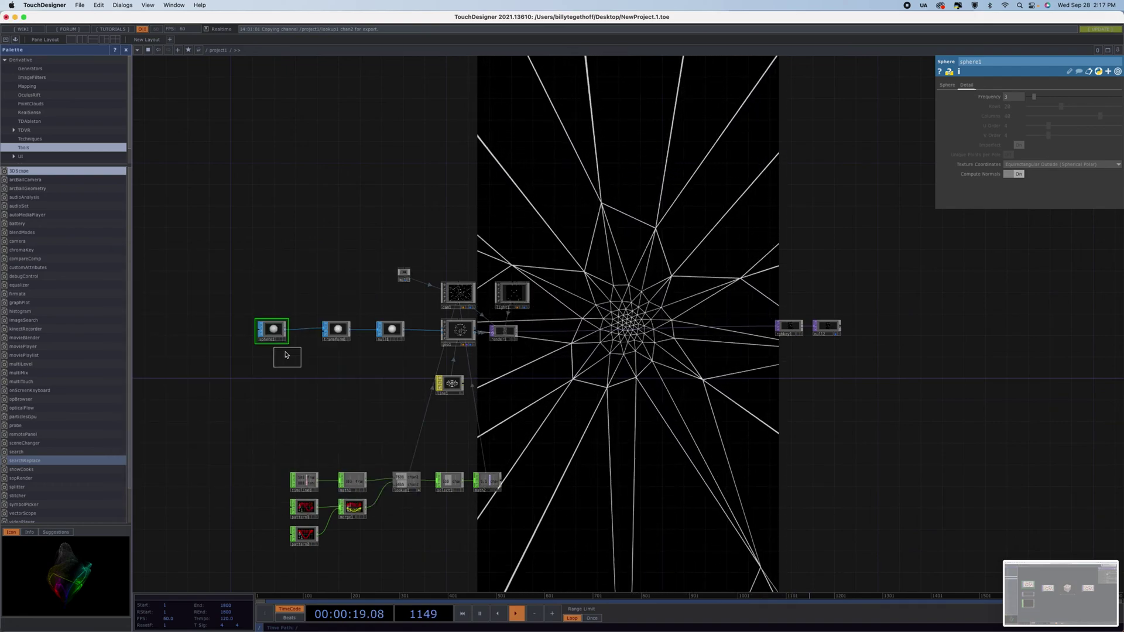
pyautogui.click(279, 378)
pyautogui.click(278, 376)
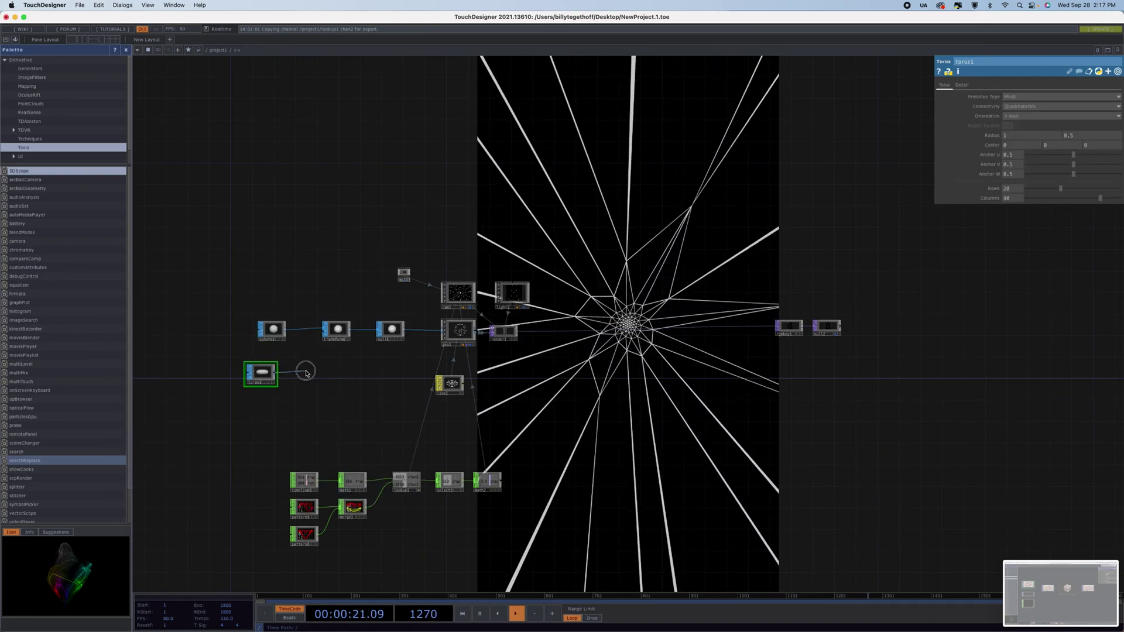
# - Connect a Transform SOP to the torus and a Null SOP after the transform
pyautogui.click(303, 372)
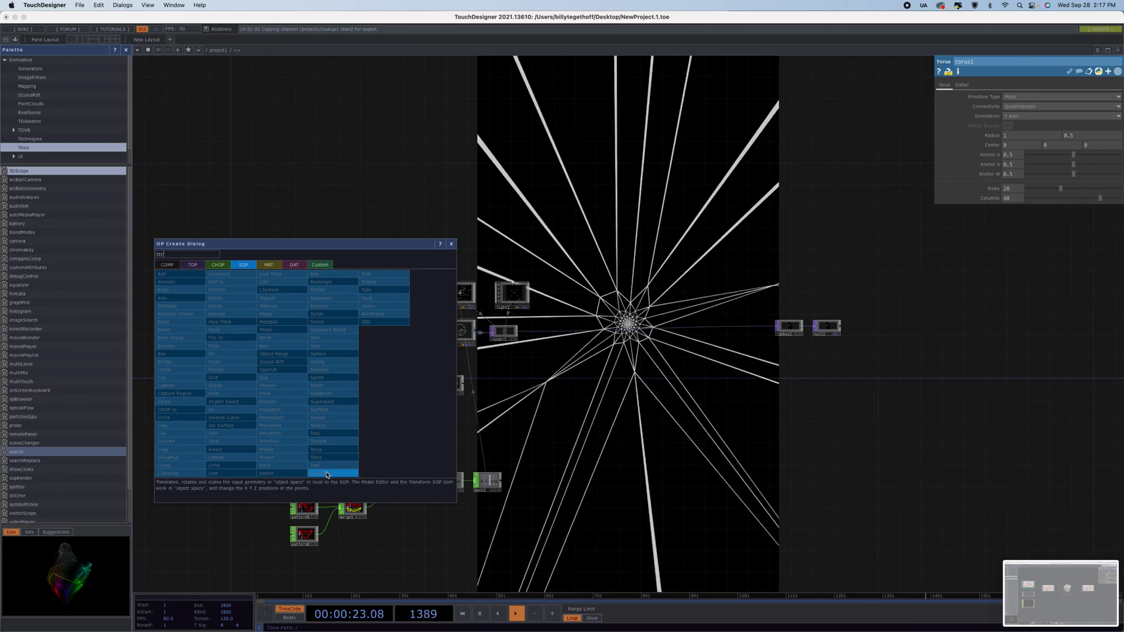
pyautogui.click(324, 473)
pyautogui.click(339, 375)
pyautogui.click(339, 376)
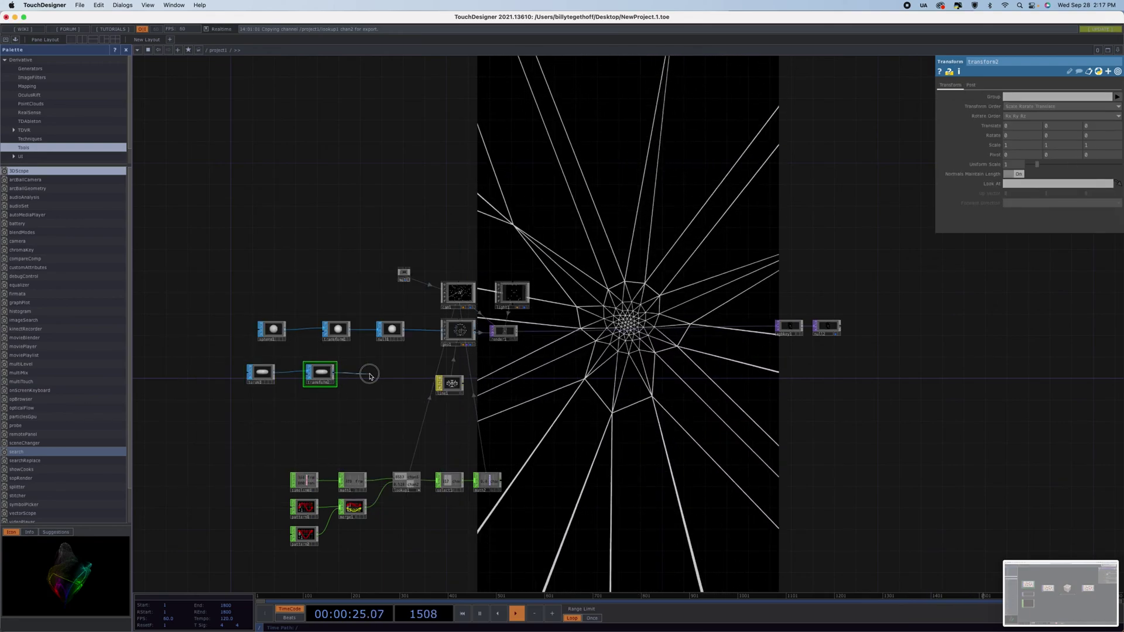
pyautogui.click(369, 376)
pyautogui.click(356, 351)
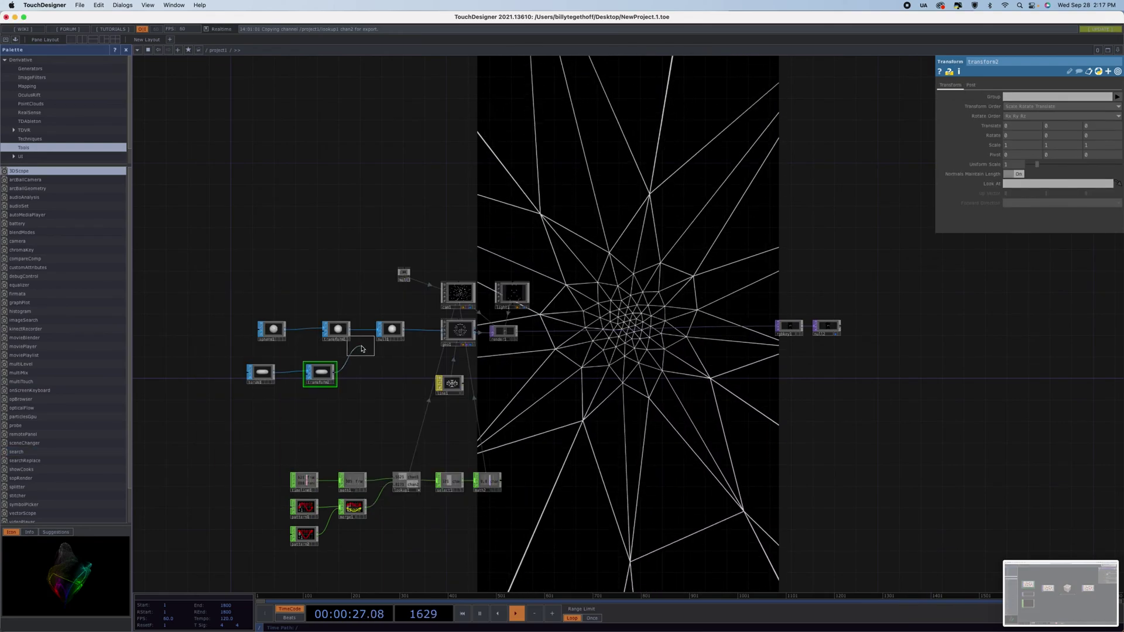
pyautogui.click(376, 376)
pyautogui.click(390, 373)
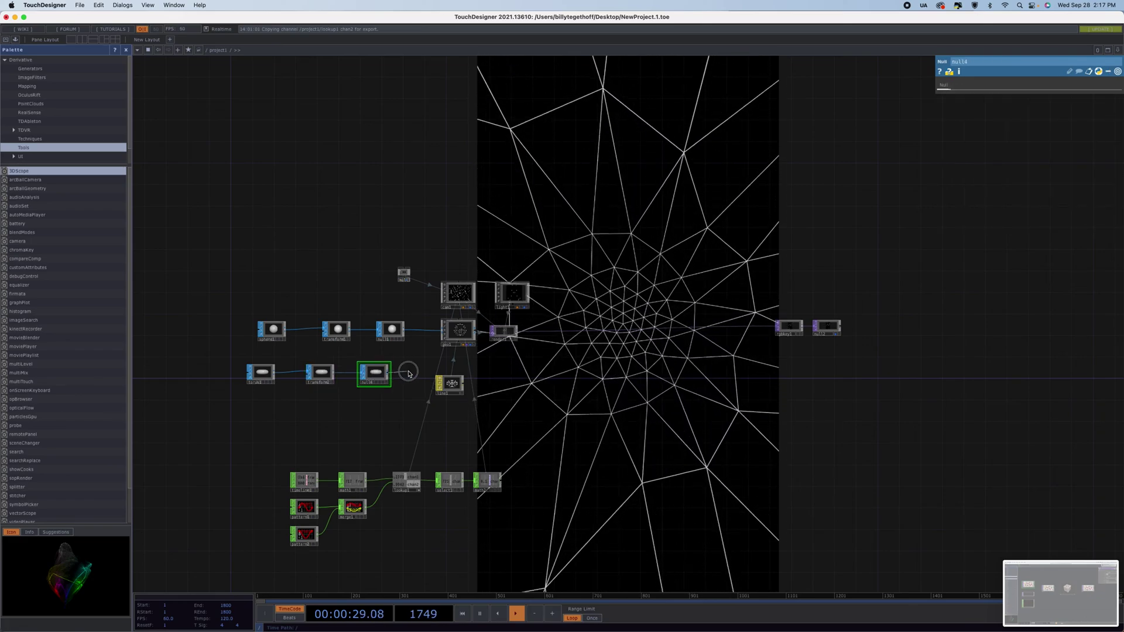
# - Add a Geometry COMP from the torus chain's Null SOP and arrange the two nodes below the sphere chain
pyautogui.click(409, 373)
pyautogui.click(269, 265)
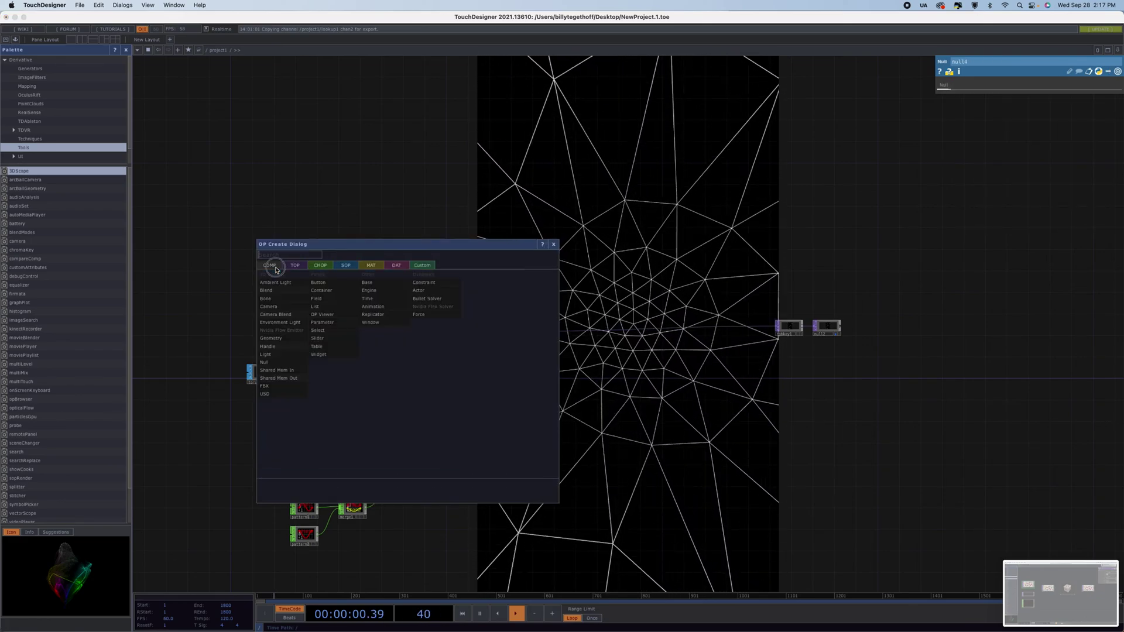
pyautogui.click(288, 338)
pyautogui.click(426, 357)
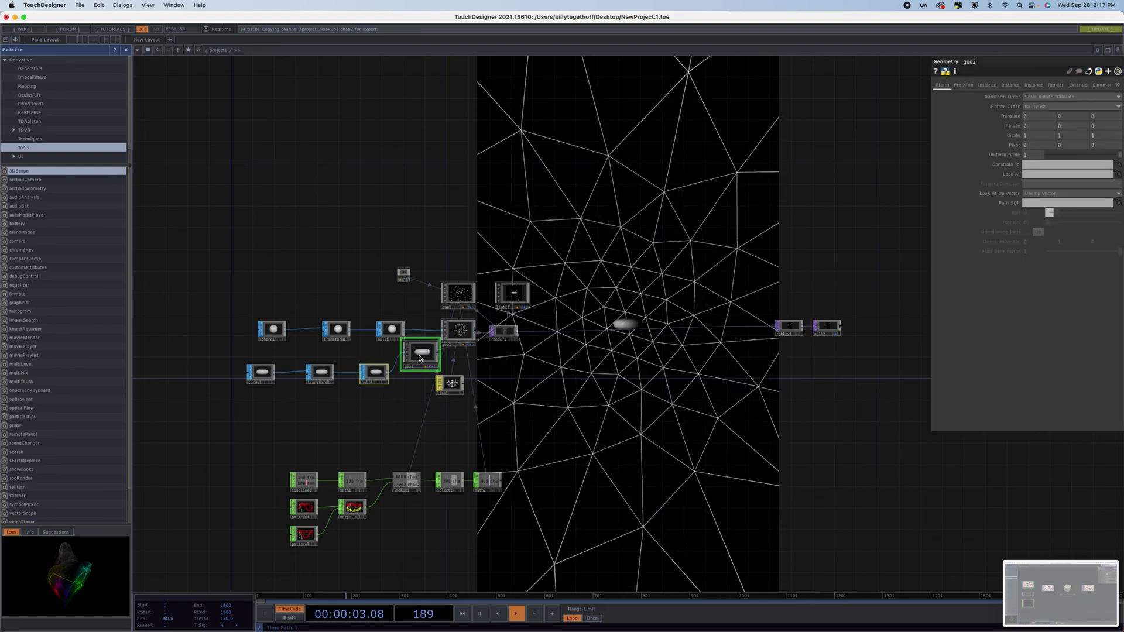
pyautogui.moveTo(429, 361); pyautogui.dragTo(467, 364)
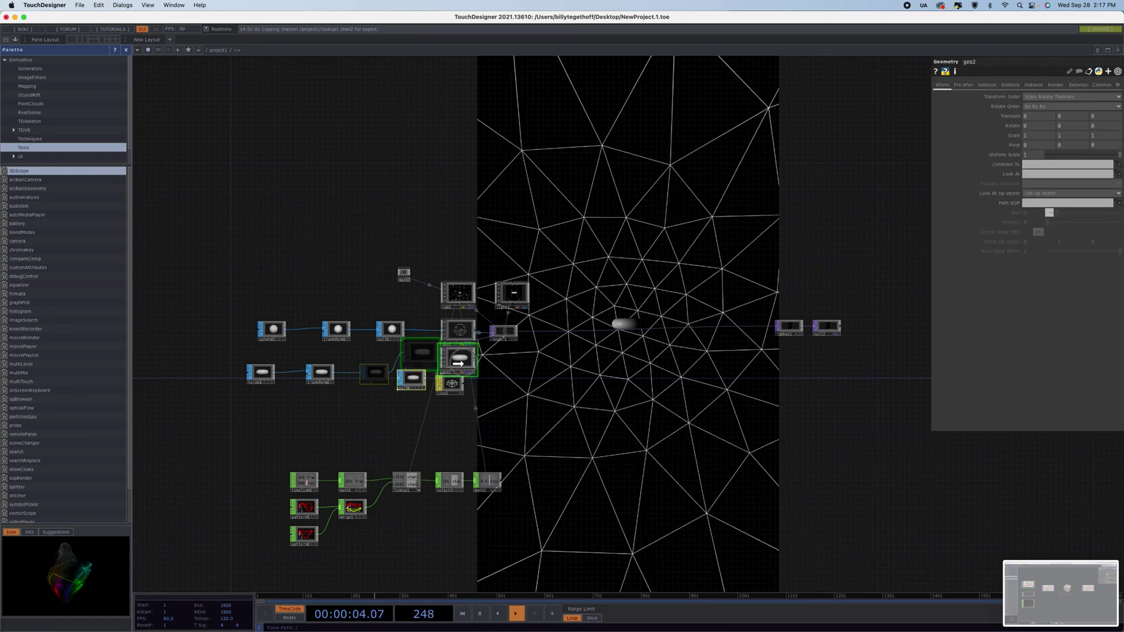
pyautogui.moveTo(370, 374)
pyautogui.mouseDown()
pyautogui.moveTo(408, 377)
pyautogui.moveTo(376, 372)
pyautogui.mouseUp()
pyautogui.click(442, 358)
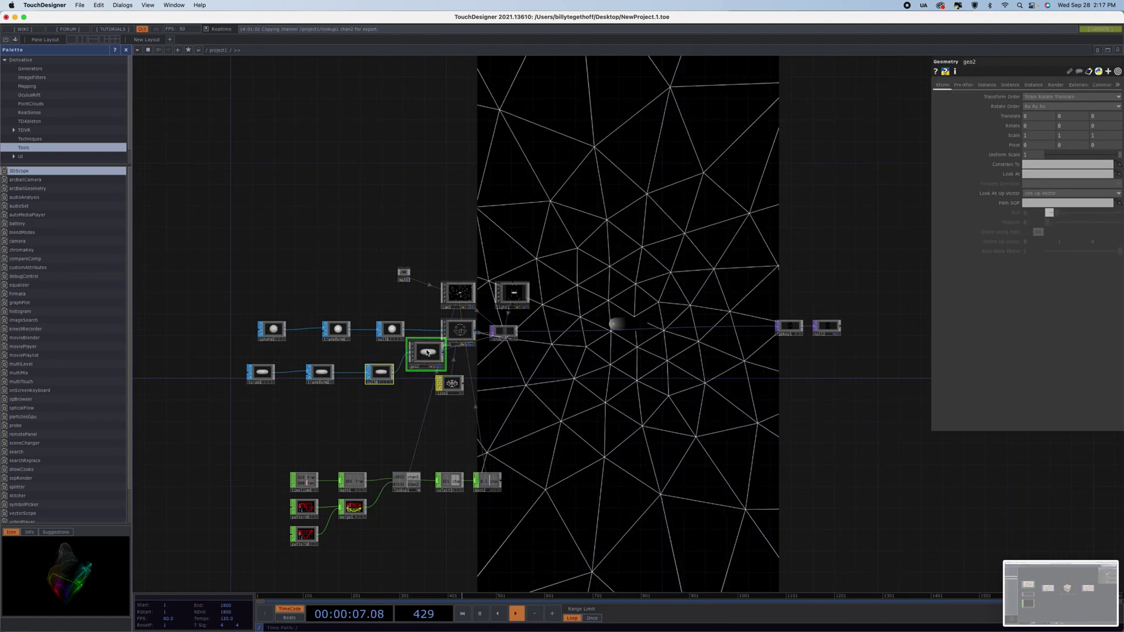
# - Move the wireframe material below the torus Geometry COMP and set the torus Transform SOP's Uniform Scale to 6.67
pyautogui.moveTo(463, 365); pyautogui.dragTo(451, 420)
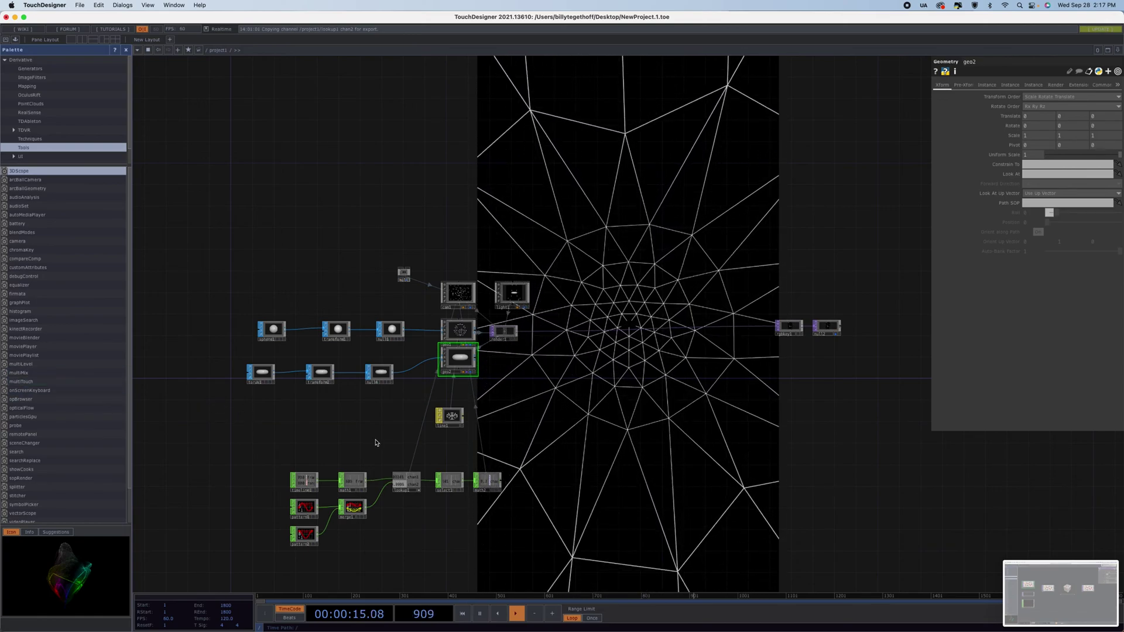
pyautogui.click(321, 373)
pyautogui.moveTo(1047, 169); pyautogui.dragTo(1090, 172)
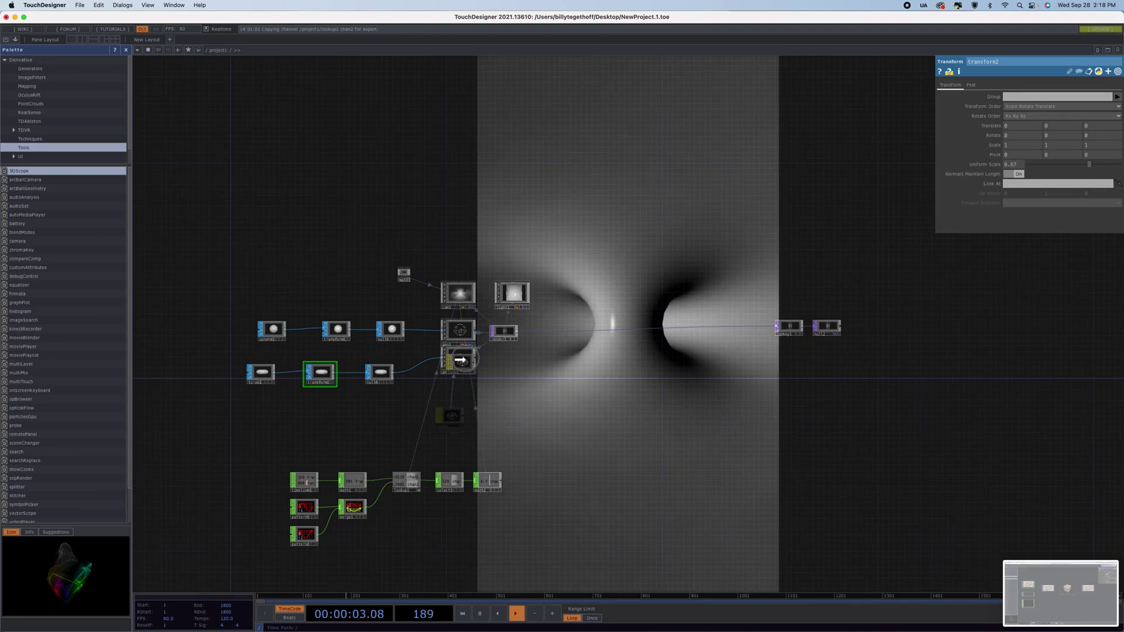
# - Assign the wireframe material to the torus Geometry COMP as its Material parameter
pyautogui.click(457, 360)
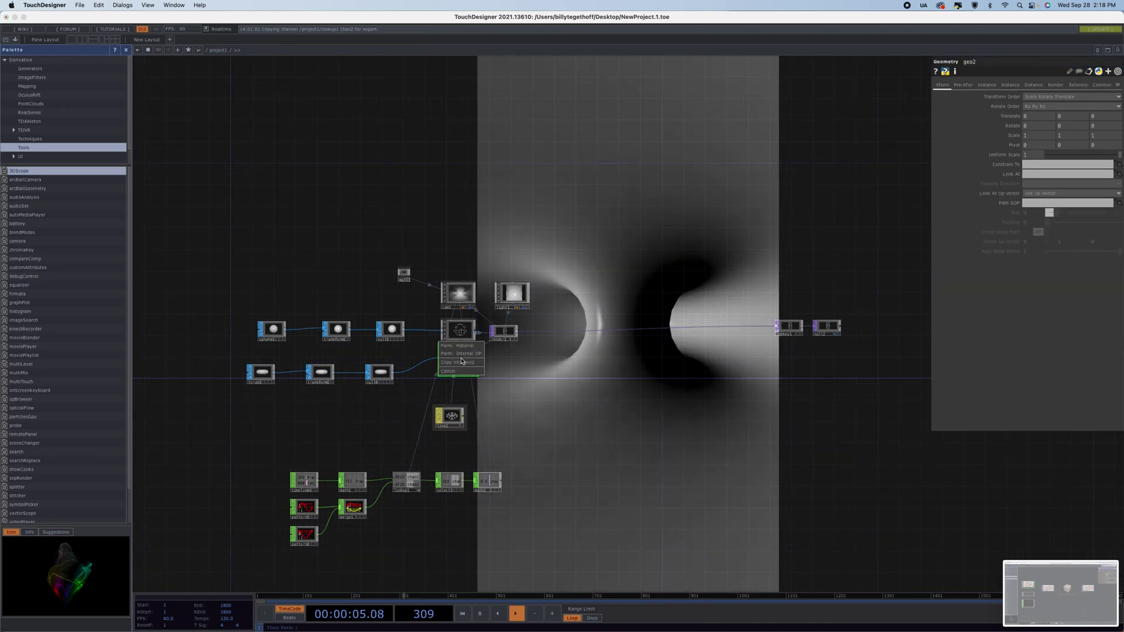
pyautogui.click(461, 350)
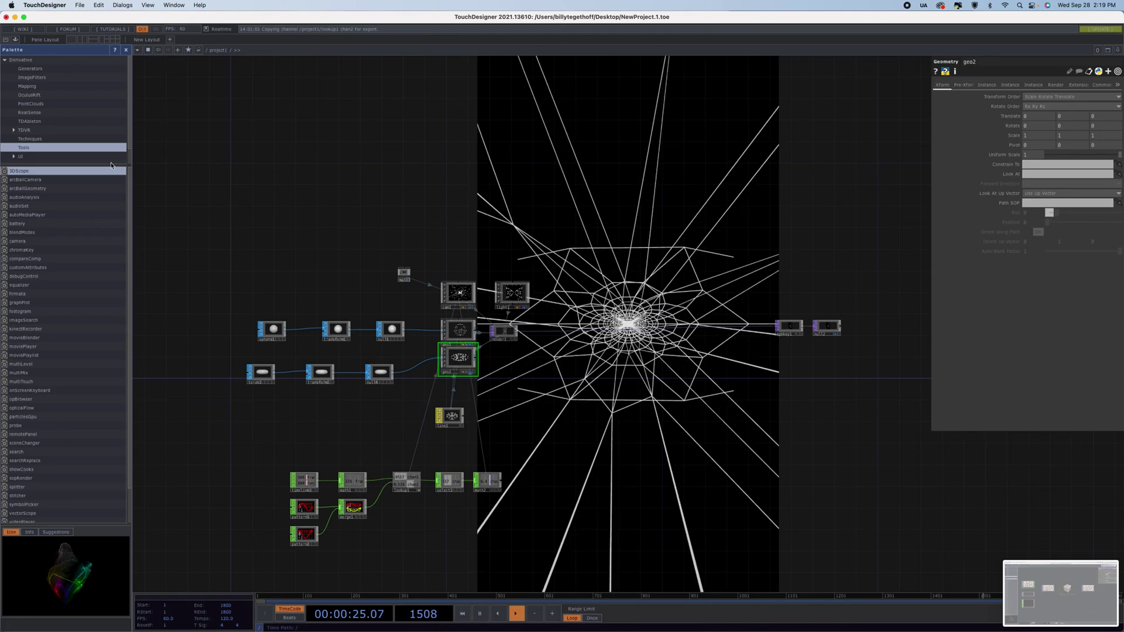
# - Add the bloom component from the ImageFilters palette to the network and set its Threshold to 0.03 and Intensity to 0.5
pyautogui.click(56, 79)
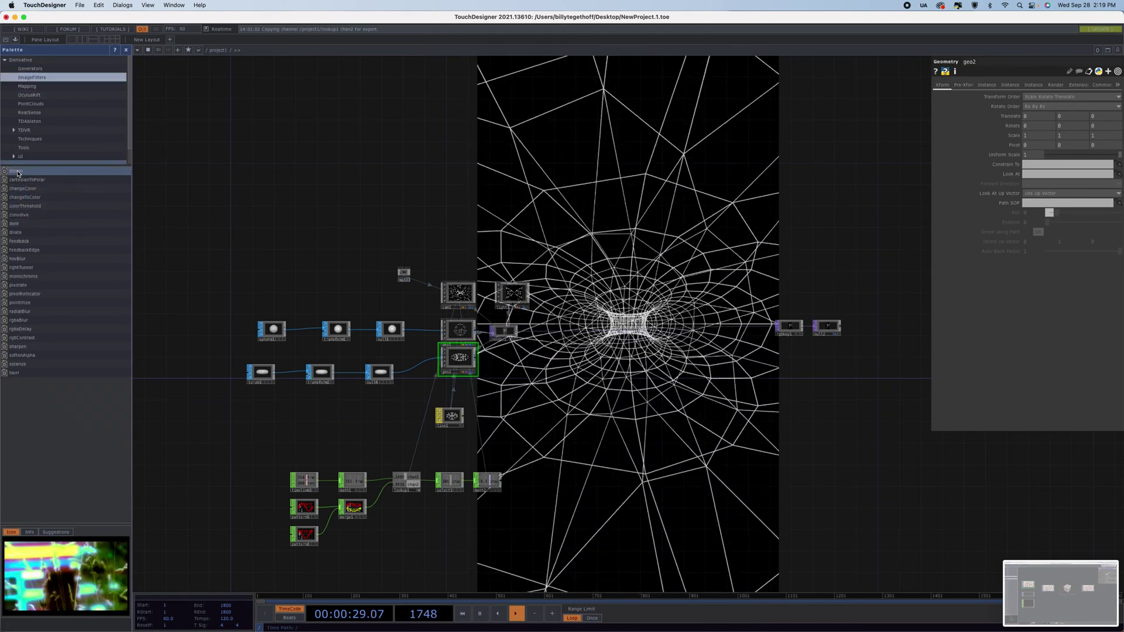
pyautogui.moveTo(17, 171); pyautogui.dragTo(588, 350)
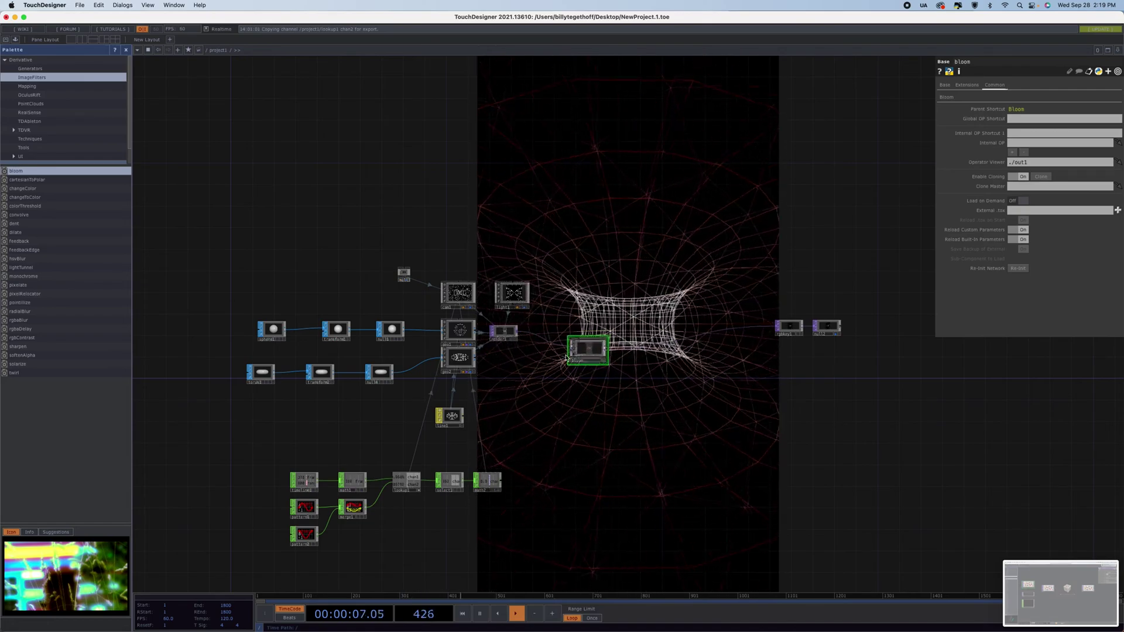
pyautogui.click(946, 97)
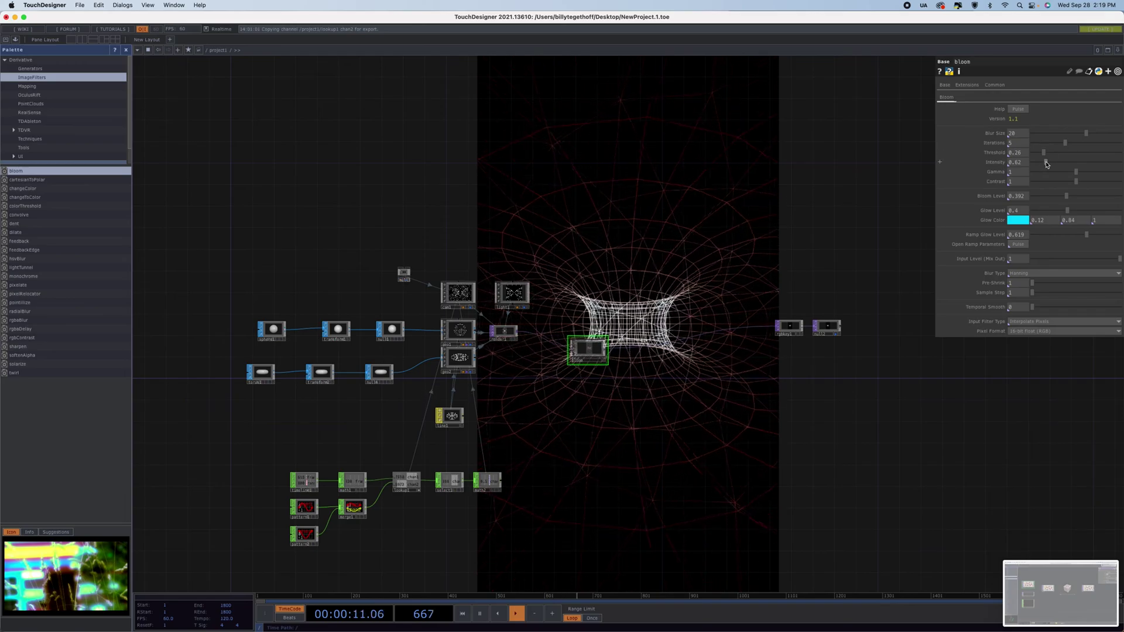
pyautogui.moveTo(1046, 162); pyautogui.dragTo(1032, 163)
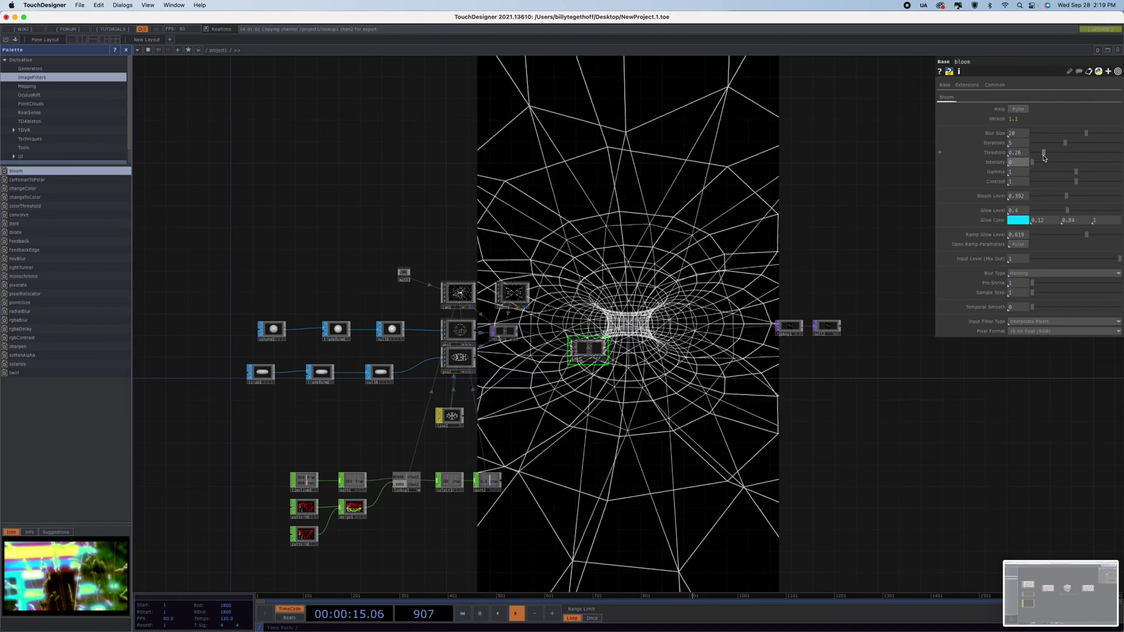
pyautogui.moveTo(1032, 163)
pyautogui.mouseDown()
pyautogui.moveTo(1045, 162)
pyautogui.moveTo(1035, 152)
pyautogui.mouseUp()
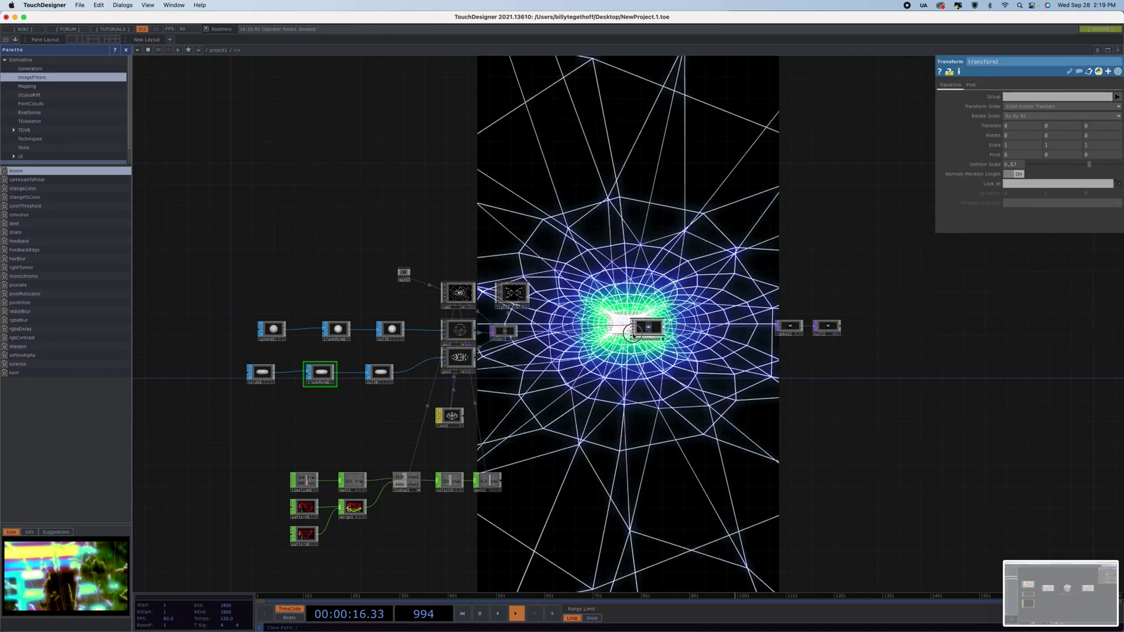
# - Wire the bloom component between the Render TOP and the two final TOPs and set its Ramp Glow Level to 0.505
pyautogui.click(632, 334)
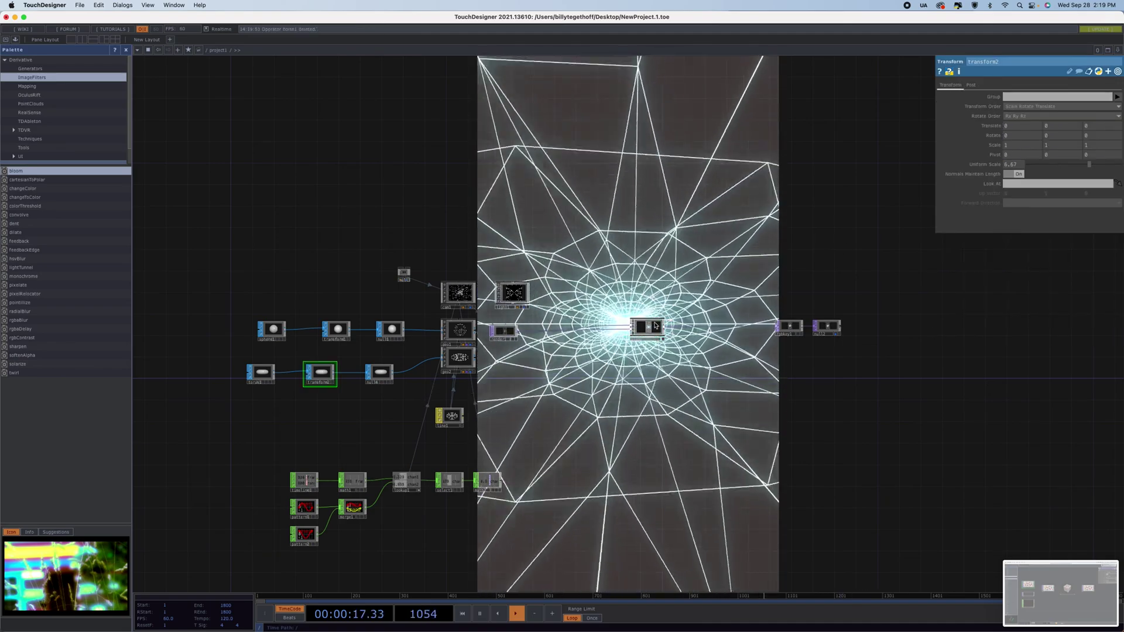
pyautogui.click(650, 330)
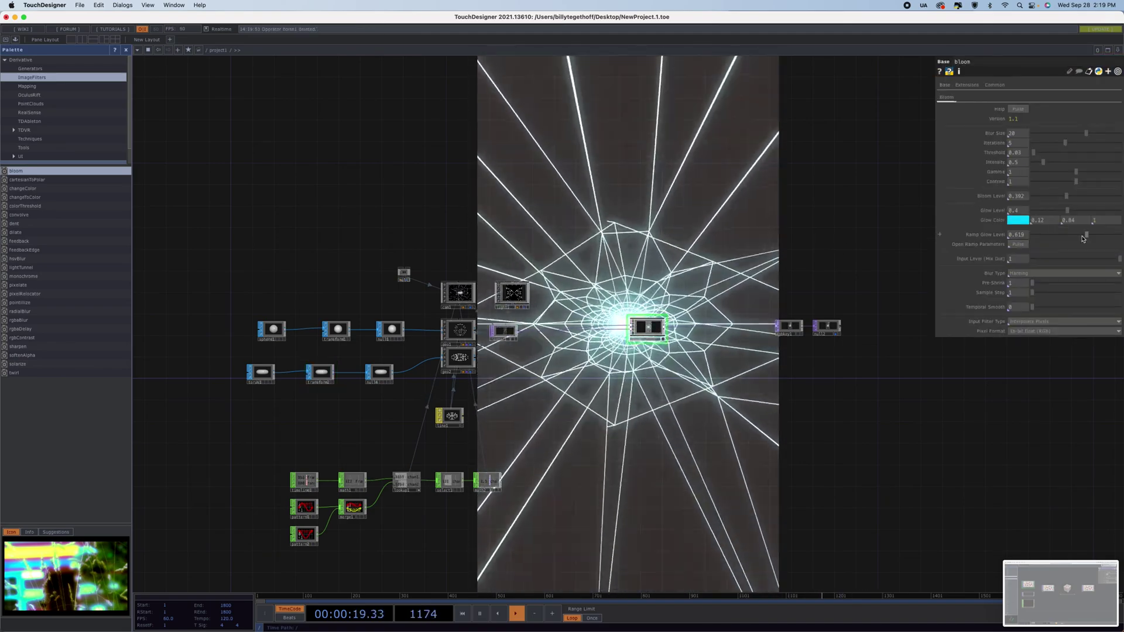
pyautogui.moveTo(1086, 234)
pyautogui.mouseDown()
pyautogui.moveTo(1119, 233)
pyautogui.moveTo(1062, 238)
pyautogui.moveTo(1071, 237)
pyautogui.mouseUp()
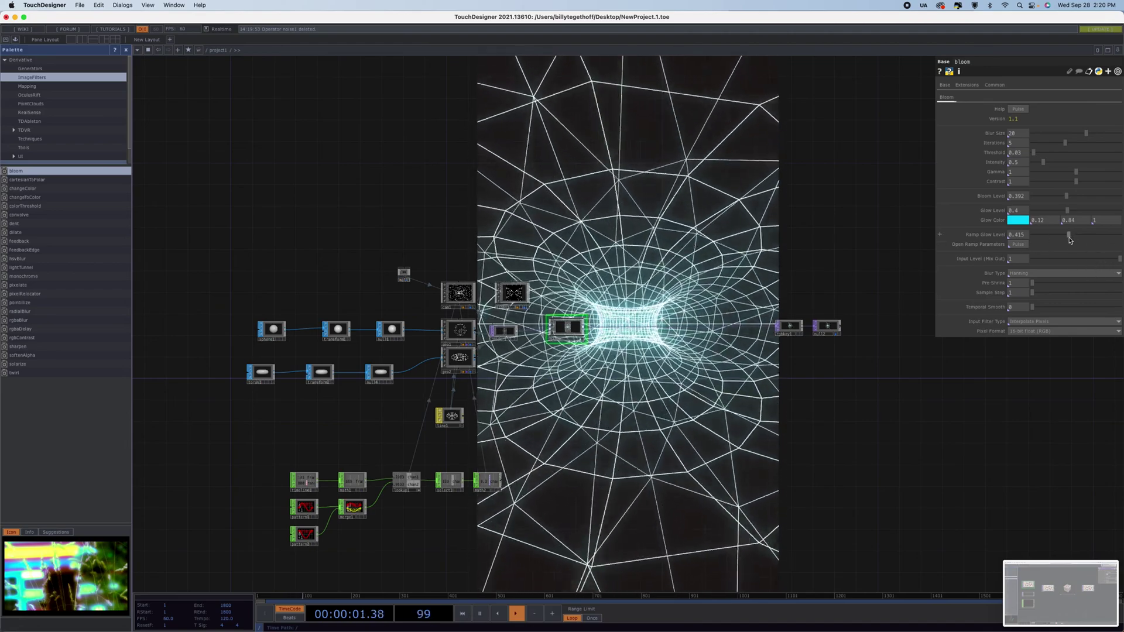
pyautogui.moveTo(1070, 237); pyautogui.dragTo(1107, 234)
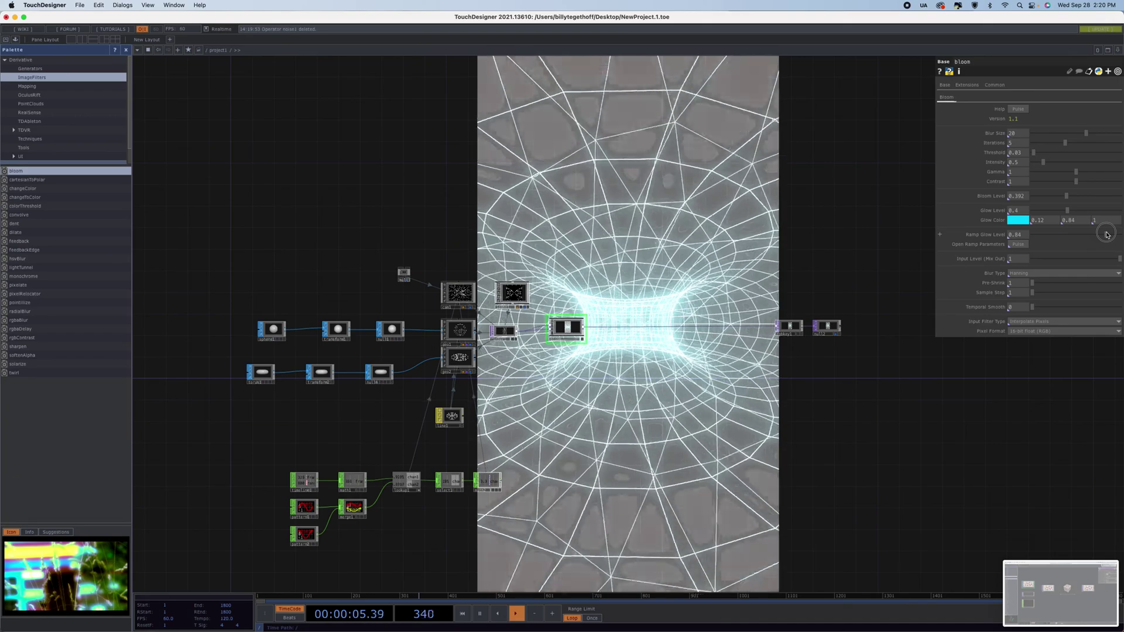
pyautogui.moveTo(1106, 234); pyautogui.dragTo(1077, 236)
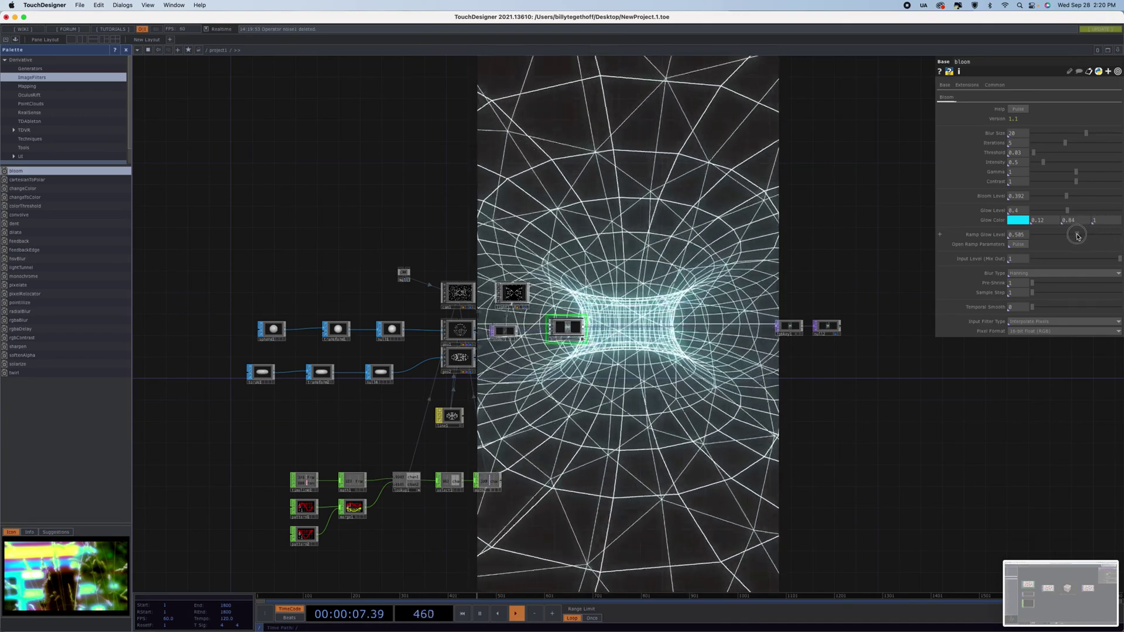